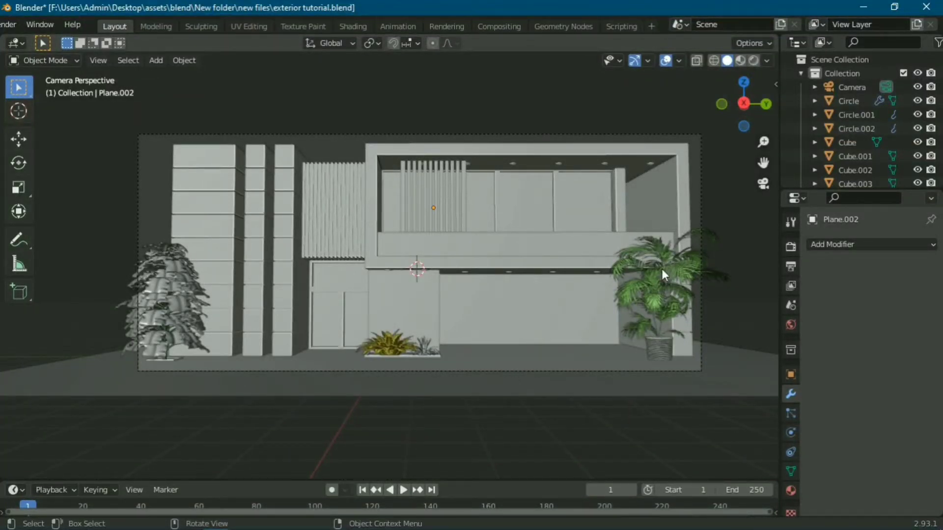
Click a few of the house's column blocks, then cancel a box selection.
shift+middle_drag(652, 279, 635, 278)
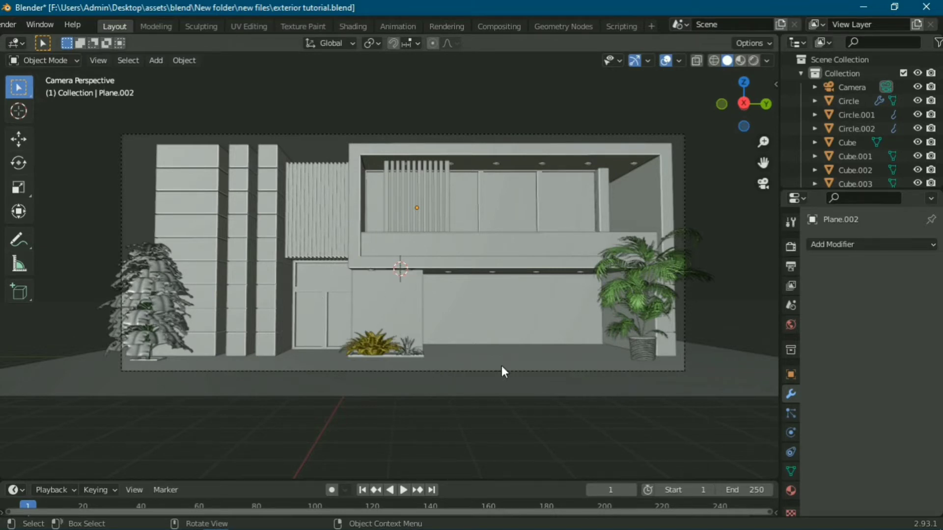
scroll(555, 293, up, 1)
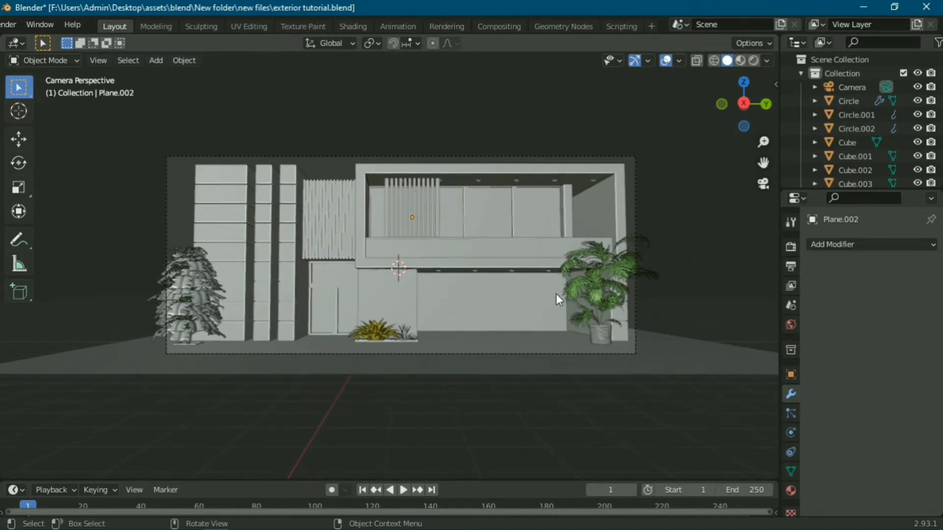
scroll(481, 290, up, 1)
scroll(475, 294, down, 3)
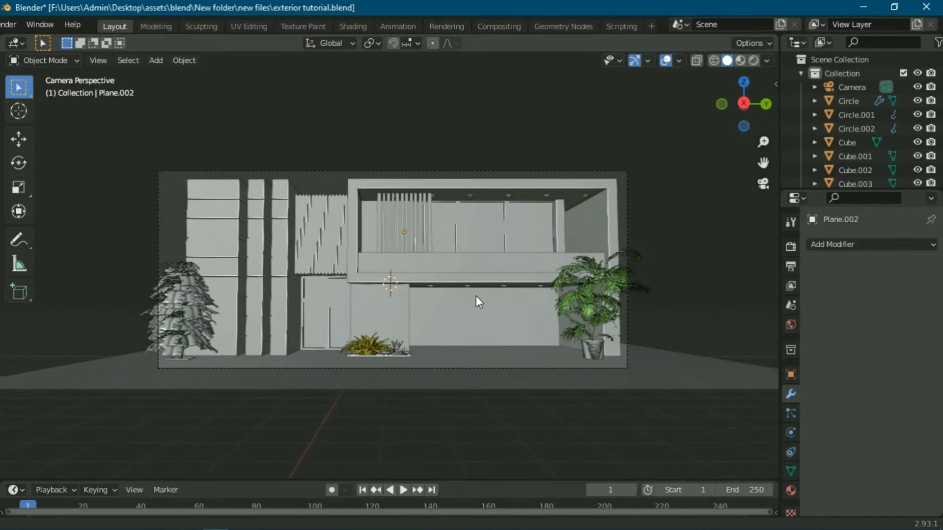
scroll(477, 297, up, 2)
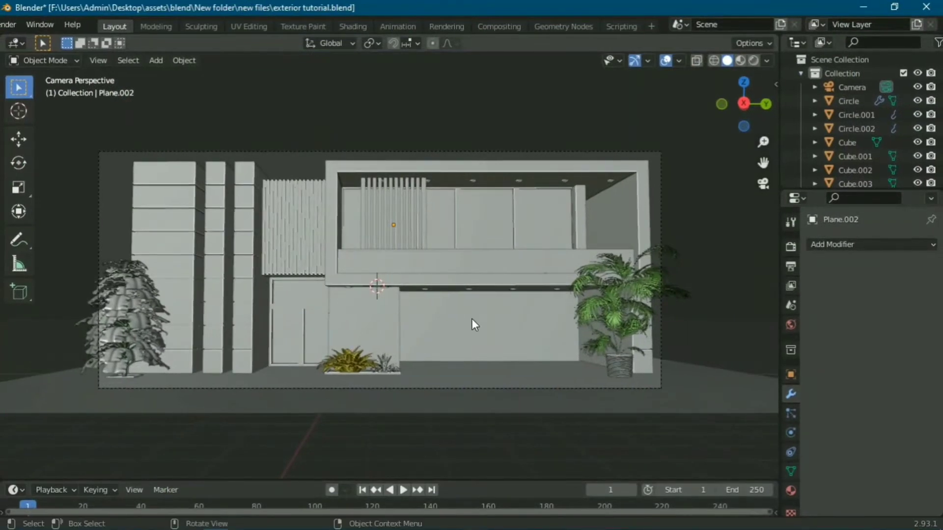
scroll(472, 325, up, 2)
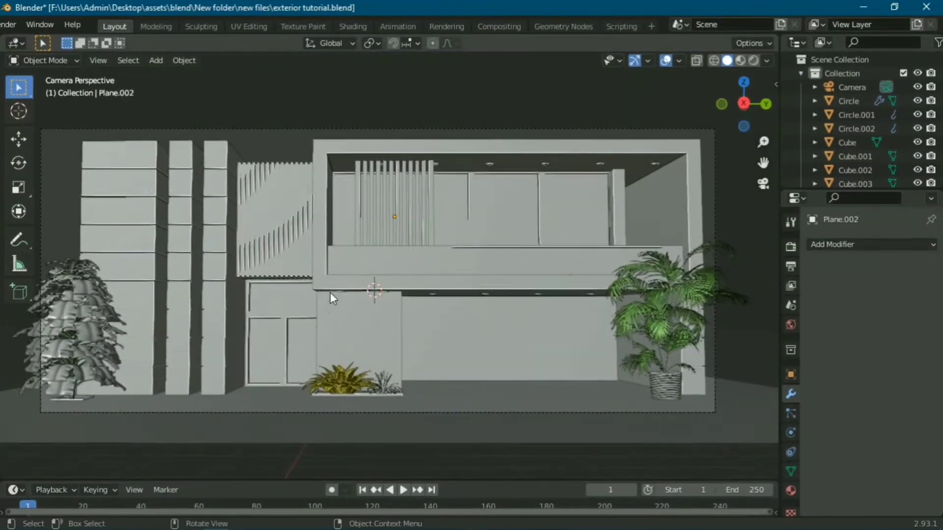
click(230, 255)
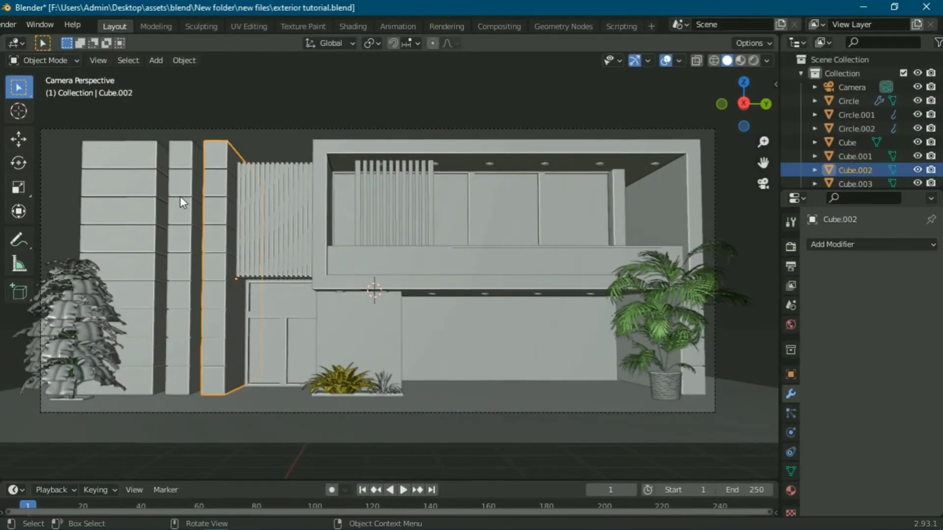
click(179, 195)
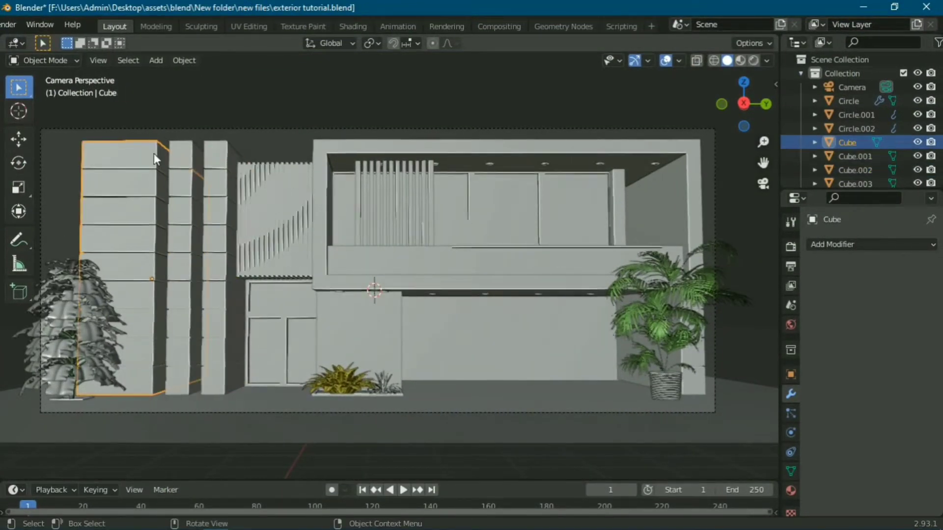
click(222, 90)
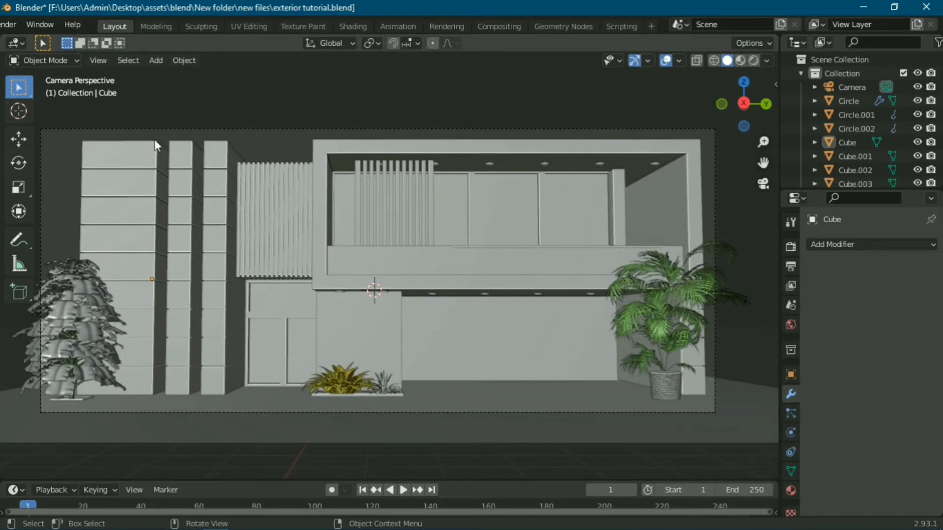
key(b)
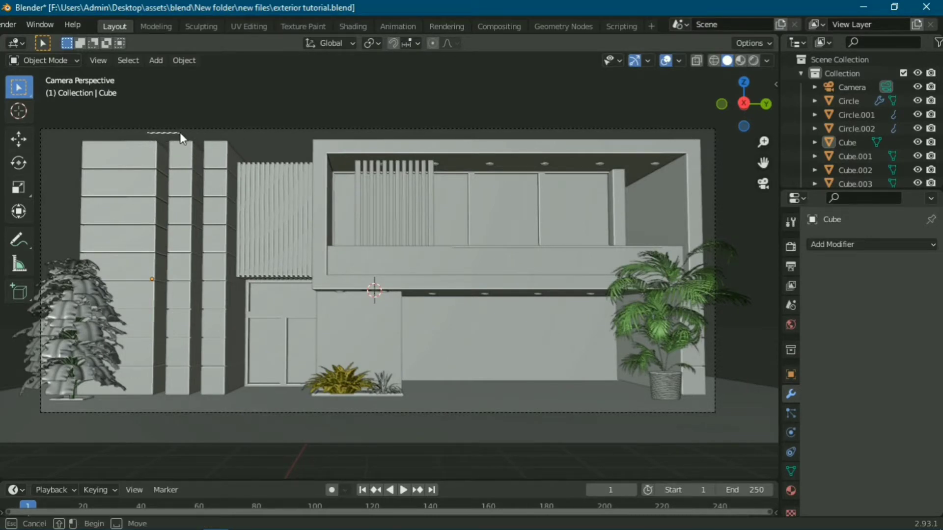
key(Escape)
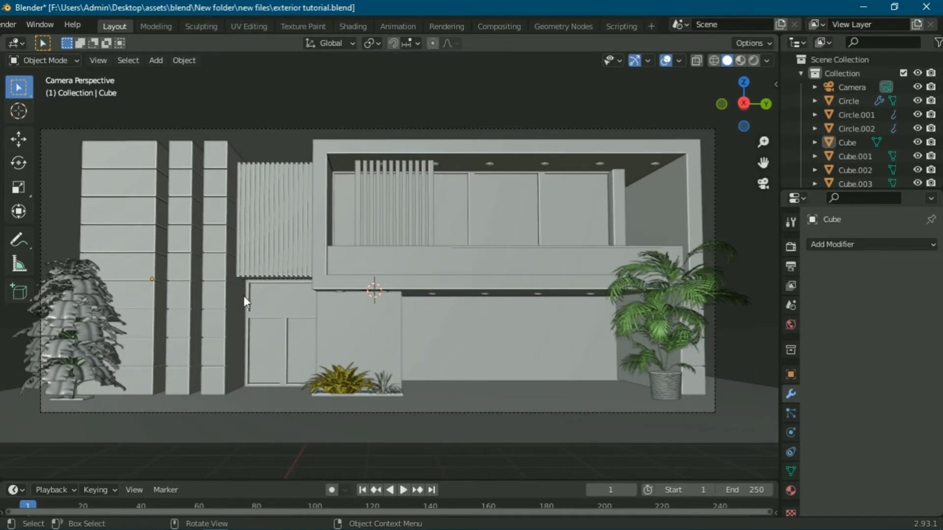
Select the slatted louvre panel Cube.003 and zoom the view in on it.
scroll(301, 305, up, 2)
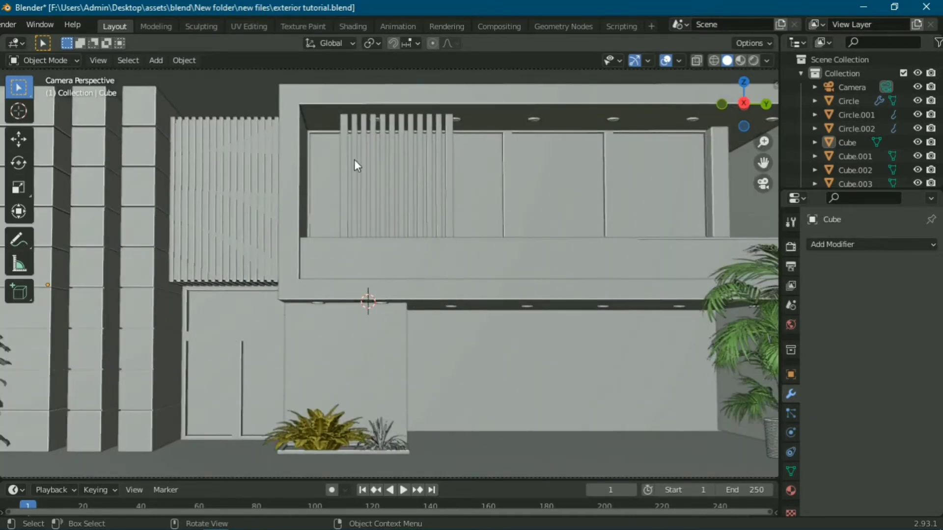
click(231, 189)
scroll(251, 215, up, 2)
scroll(349, 246, up, 2)
scroll(324, 278, up, 1)
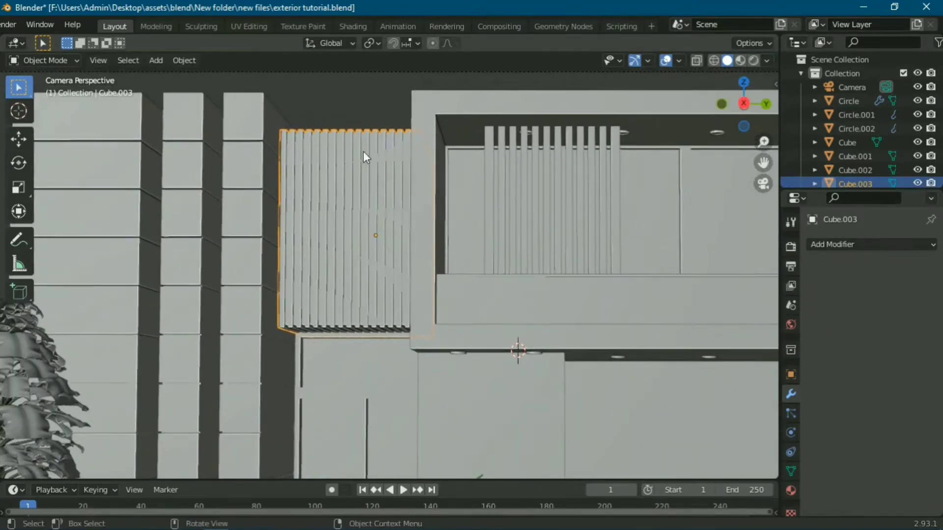
shift+middle_drag(363, 151, 403, 201)
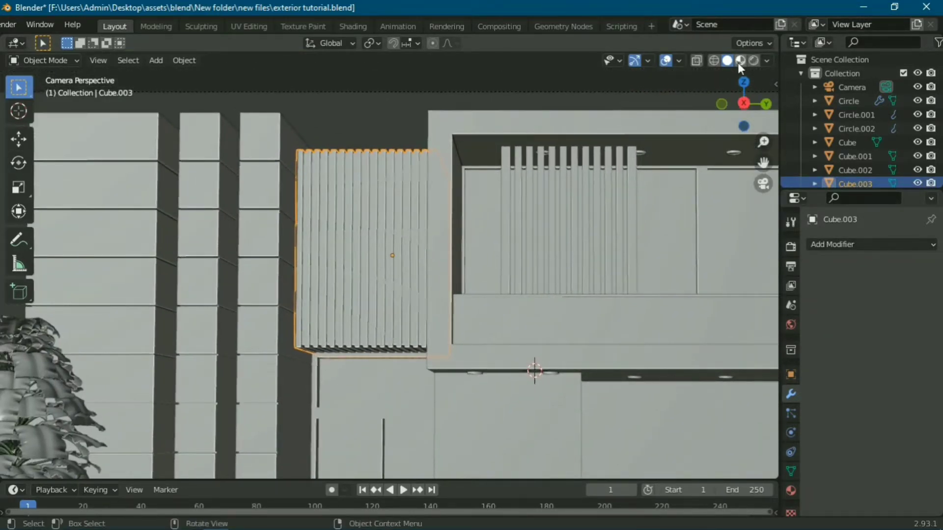
Switch the viewport to Material Preview shading and orbit around the building.
click(740, 61)
scroll(637, 148, down, 3)
scroll(617, 247, down, 3)
scroll(619, 277, down, 1)
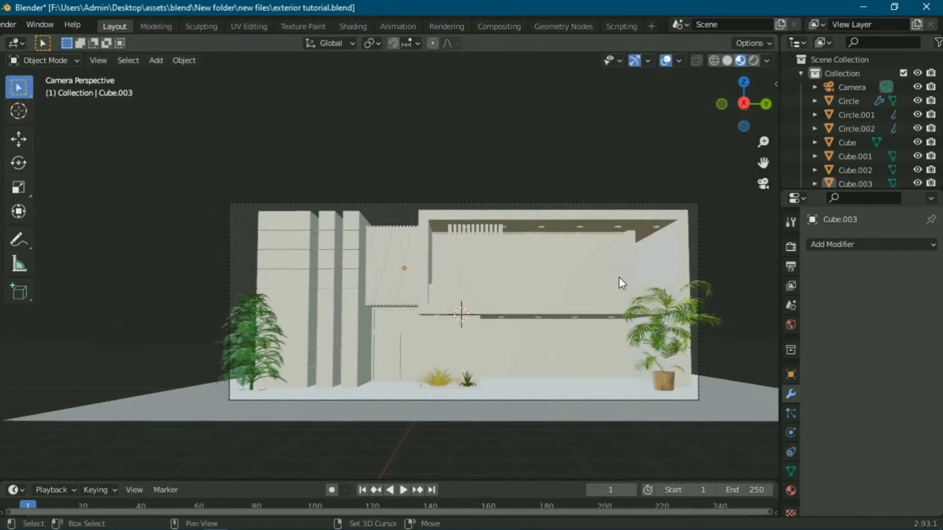
scroll(619, 279, down, 1)
mouse_move(619, 278)
middle_down()
mouse_move(603, 281)
mouse_move(675, 293)
middle_up()
scroll(234, 326, up, 5)
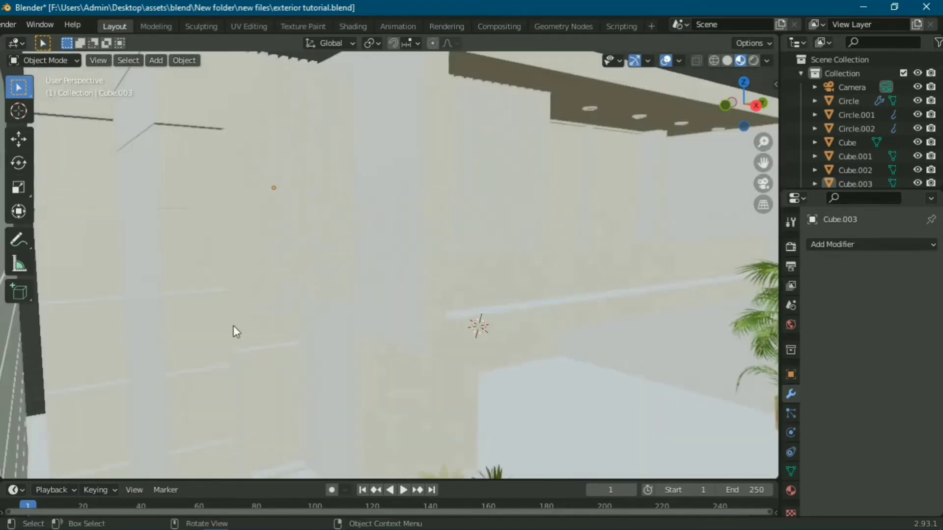
scroll(234, 326, down, 5)
Reselect the slatted panel Cube.003 and show its Material Properties.
click(96, 380)
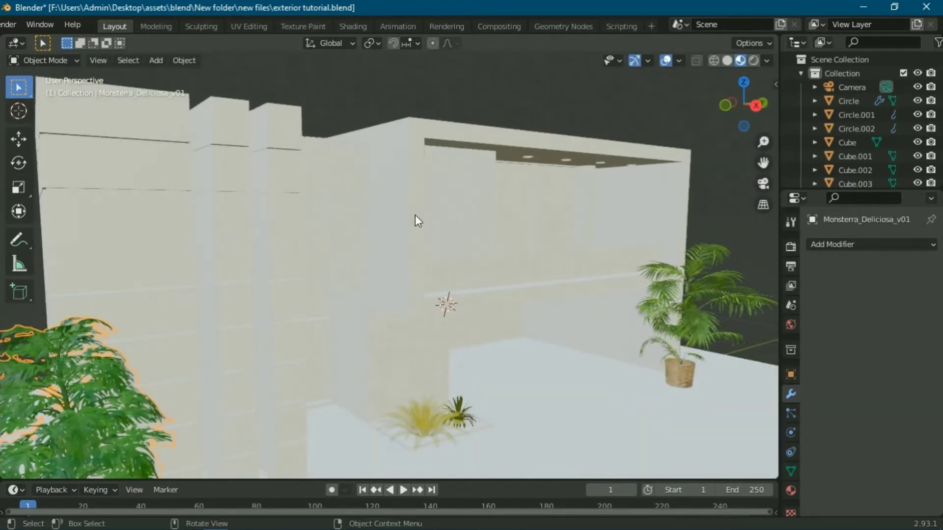
click(335, 201)
mouse_move(390, 215)
middle_down()
mouse_move(333, 204)
mouse_move(506, 231)
middle_up()
scroll(333, 205, up, 5)
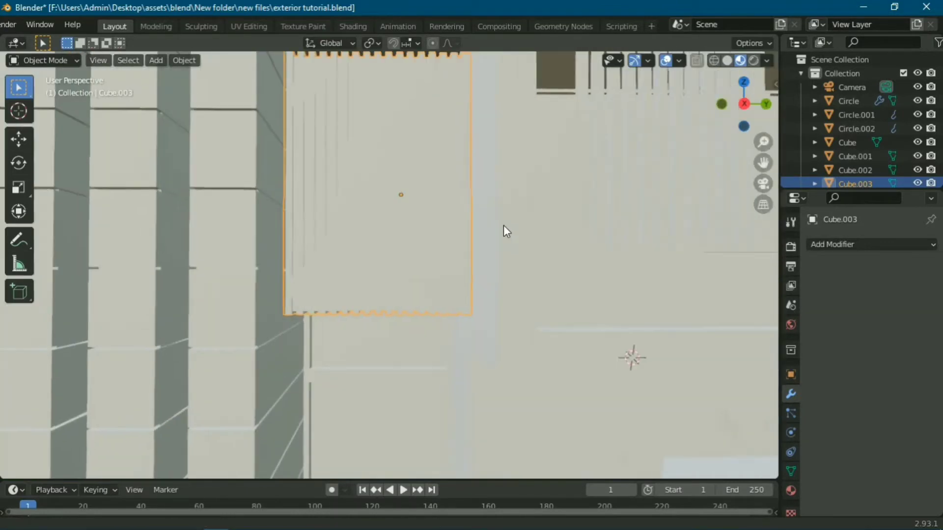
click(791, 490)
Create a new material for Cube.003, add a second empty slot, and reselect the first slot.
shift+middle_drag(584, 261, 593, 312)
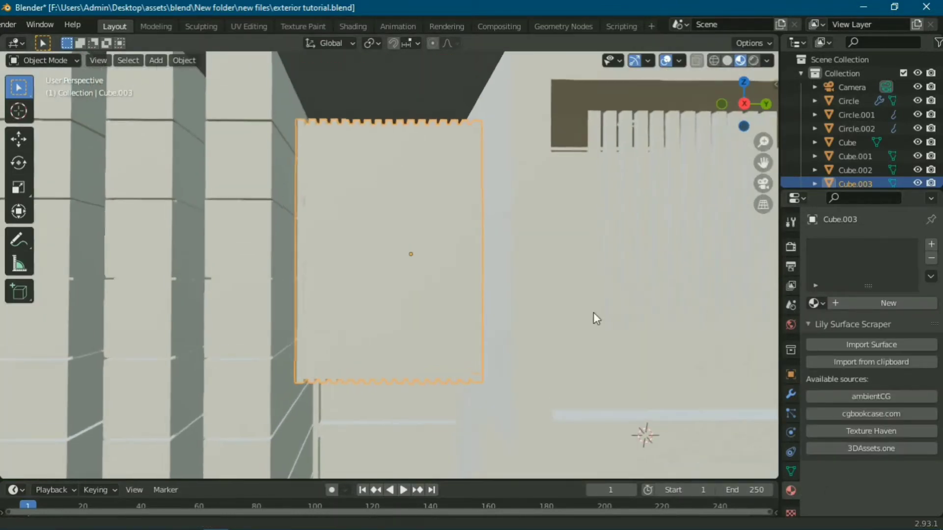
click(876, 303)
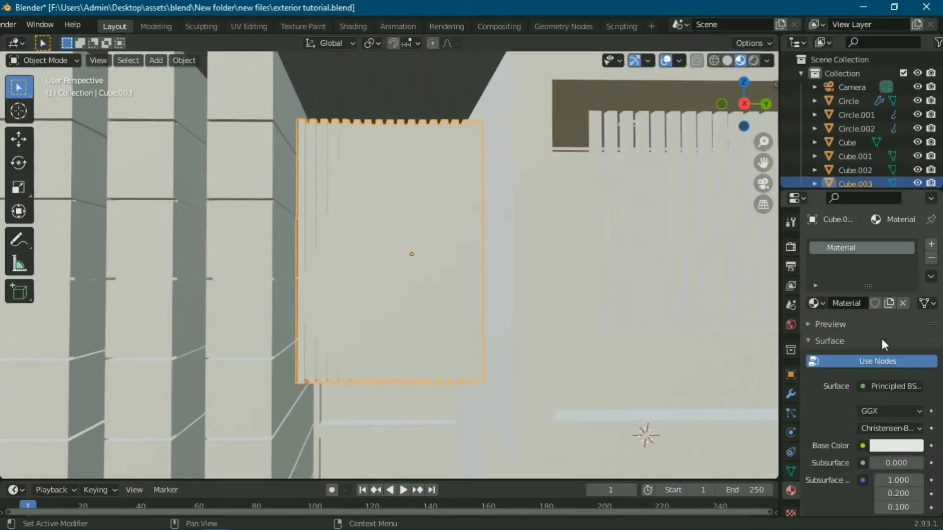
click(931, 244)
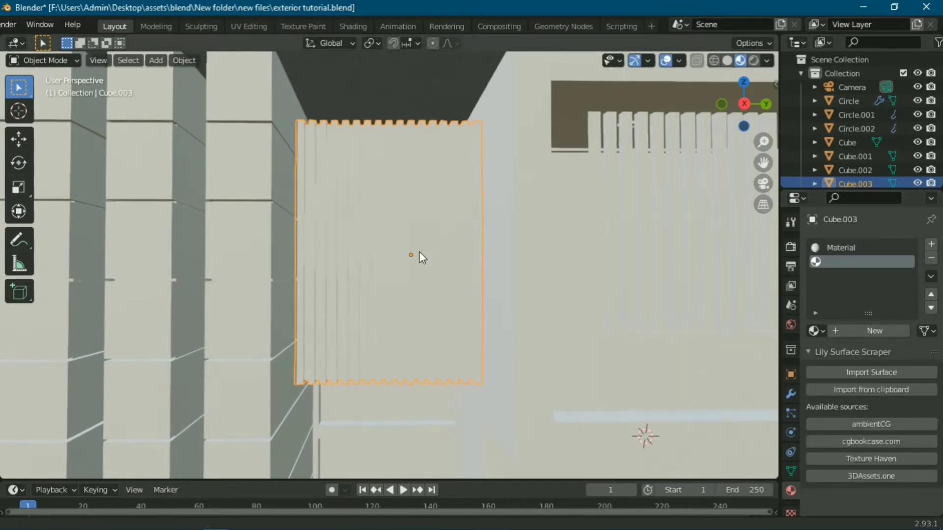
scroll(422, 251, up, 2)
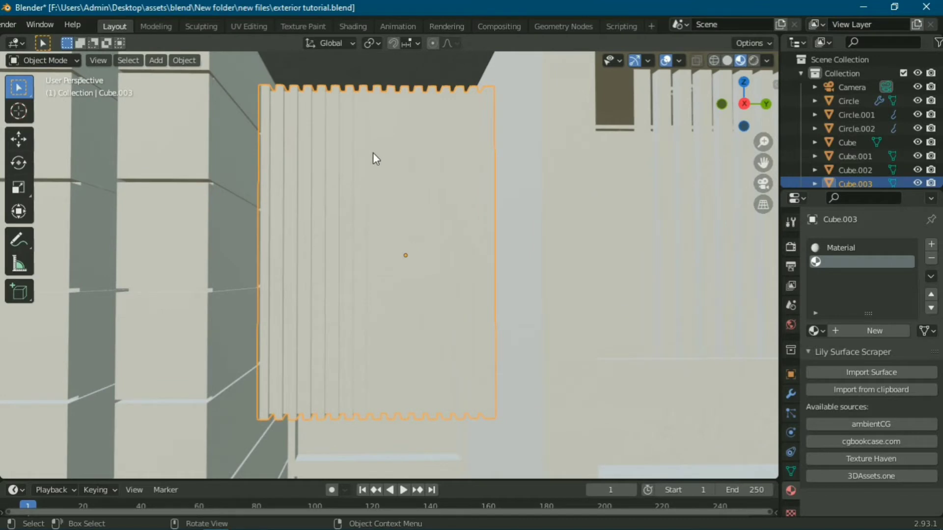
click(837, 245)
Give the panel's material a salmon-orange base colour and Metallic 1.000.
click(873, 474)
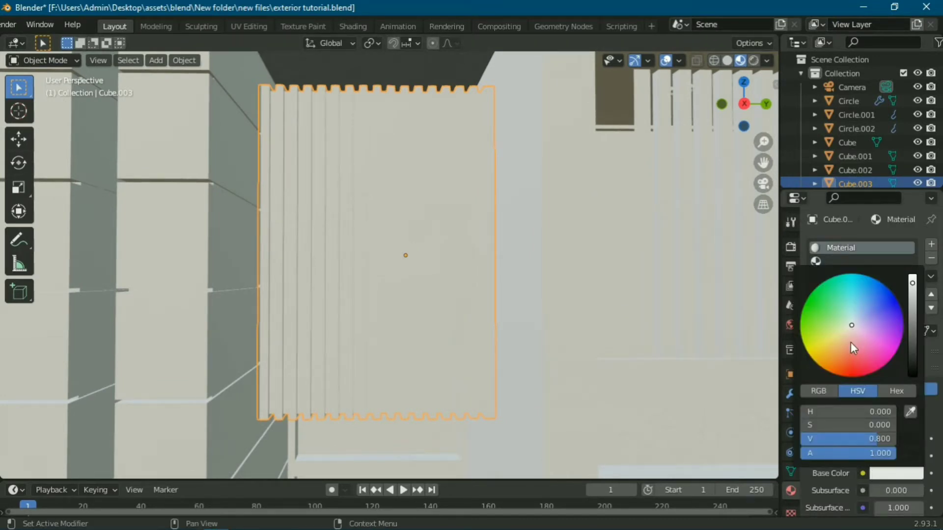
drag(851, 342, 848, 351)
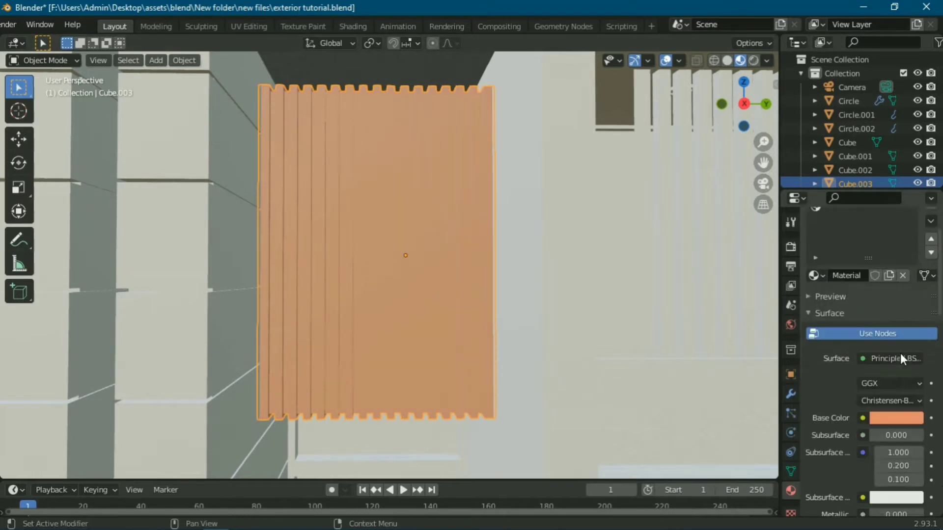
scroll(900, 353, down, 1)
scroll(866, 412, down, 2)
drag(870, 431, 923, 432)
scroll(414, 220, up, 2)
mouse_move(414, 219)
middle_down()
mouse_move(444, 270)
mouse_move(405, 260)
middle_up()
In camera view, lower Roughness to 0.259 and Metallic to 0.949.
key(KP_0)
scroll(405, 261, up, 2)
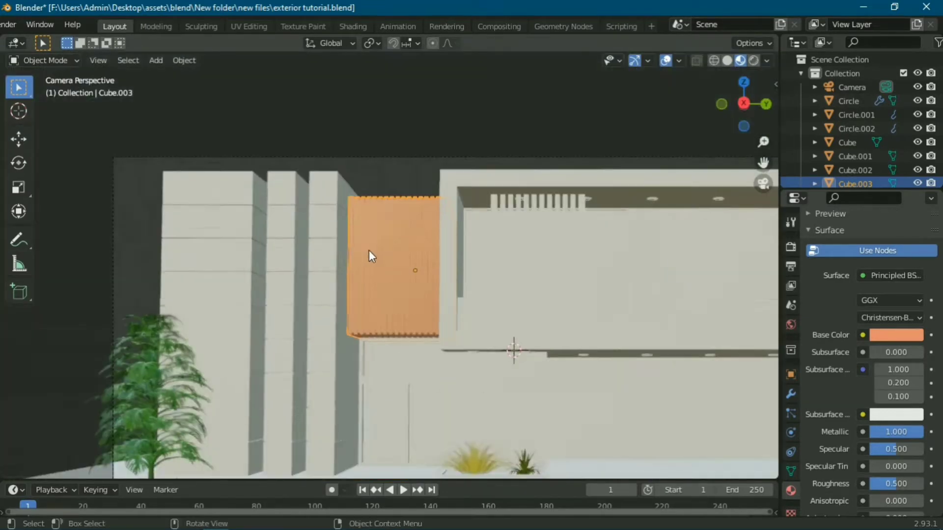
scroll(369, 250, up, 2)
scroll(322, 235, up, 3)
scroll(357, 232, up, 1)
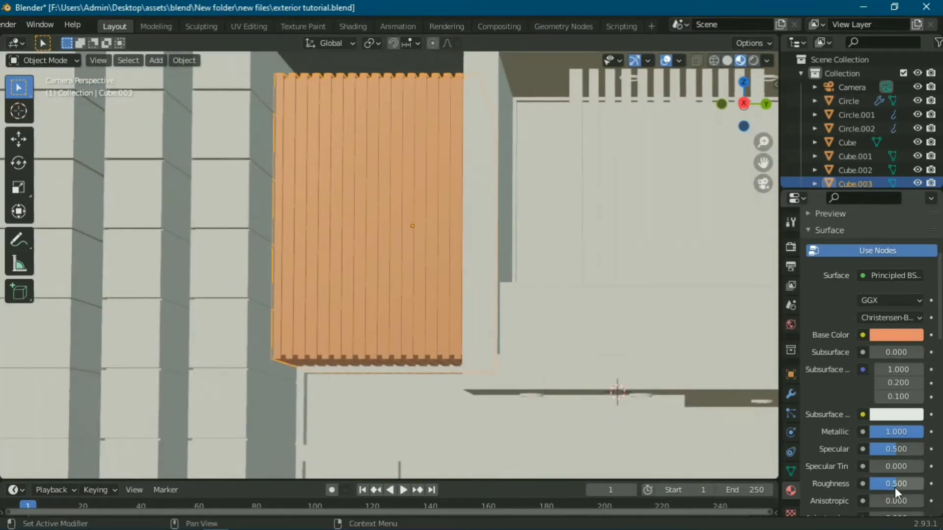
drag(901, 484, 890, 484)
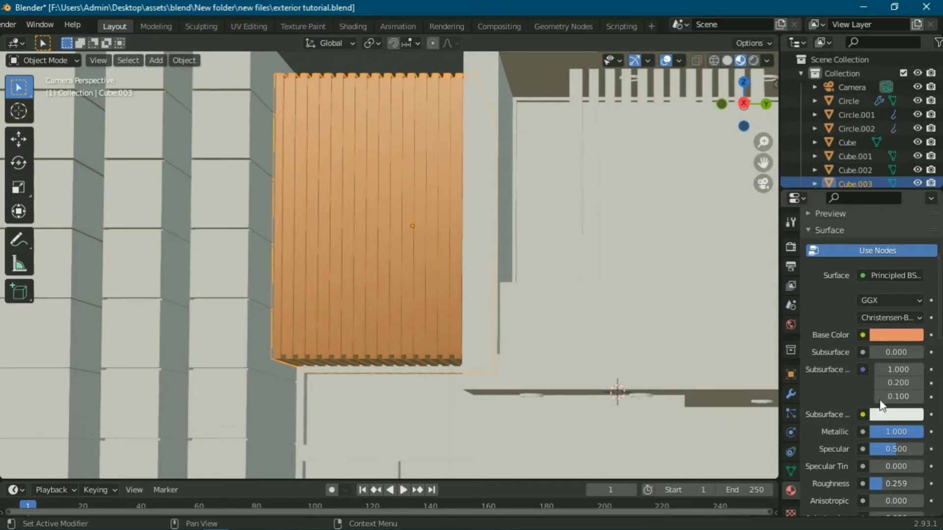
drag(896, 431, 891, 431)
click(889, 334)
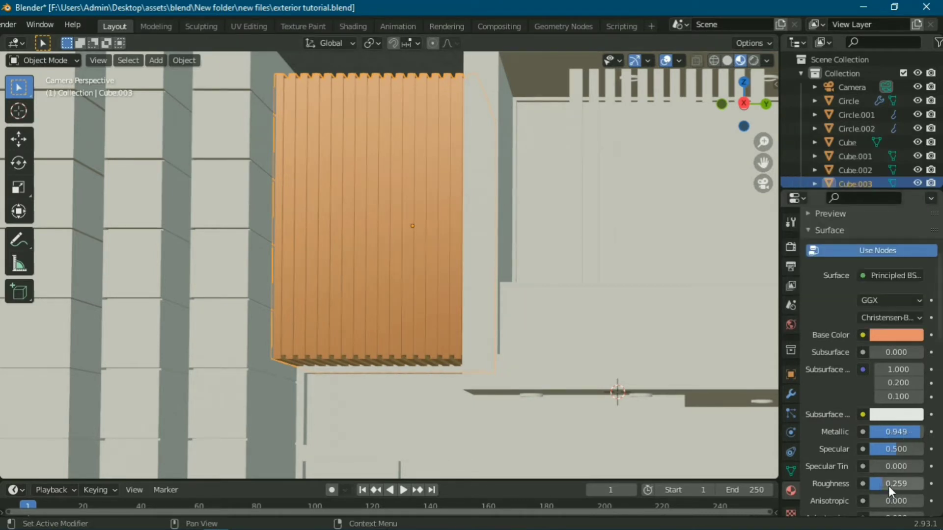
scroll(887, 486, up, 5)
Create Material.001 in the second slot and put the panel into Edit Mode.
click(818, 261)
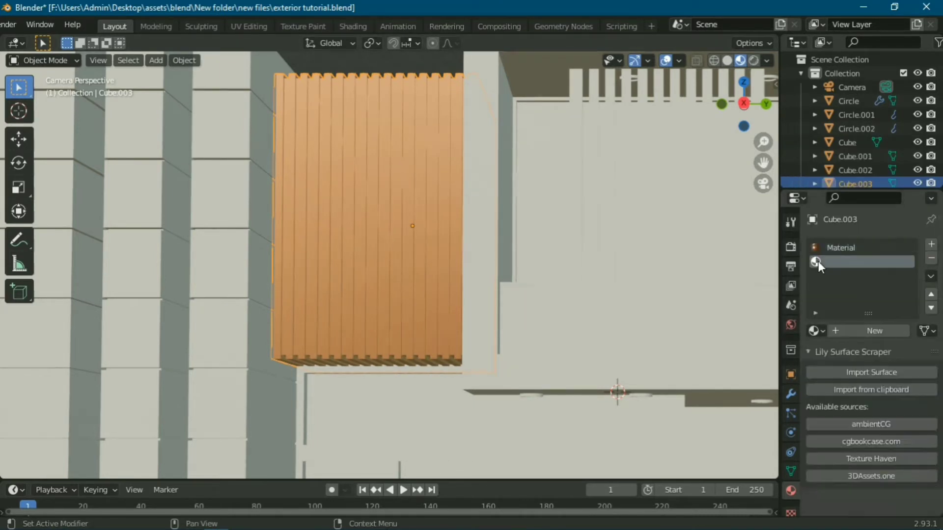
click(867, 331)
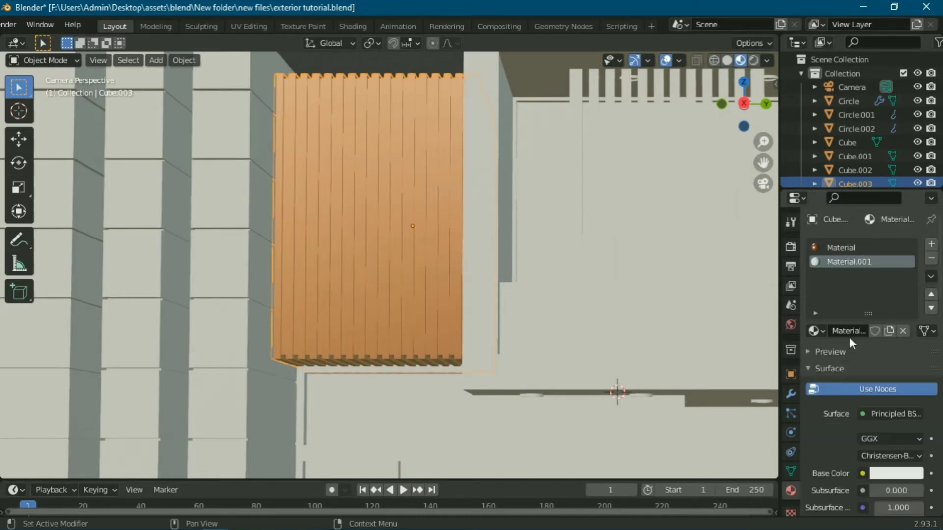
key(Tab)
scroll(395, 180, down, 2)
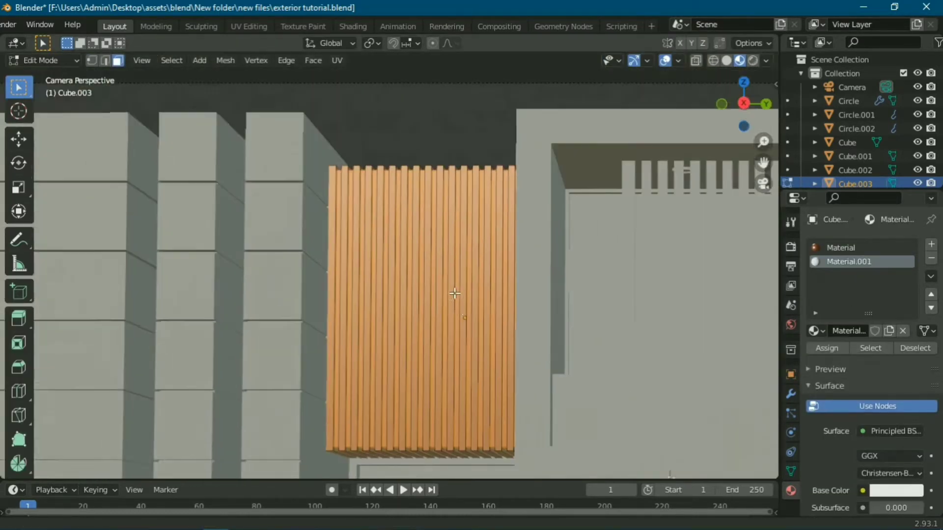
scroll(395, 181, up, 4)
middle_drag(394, 181, 427, 133)
scroll(394, 308, up, 3)
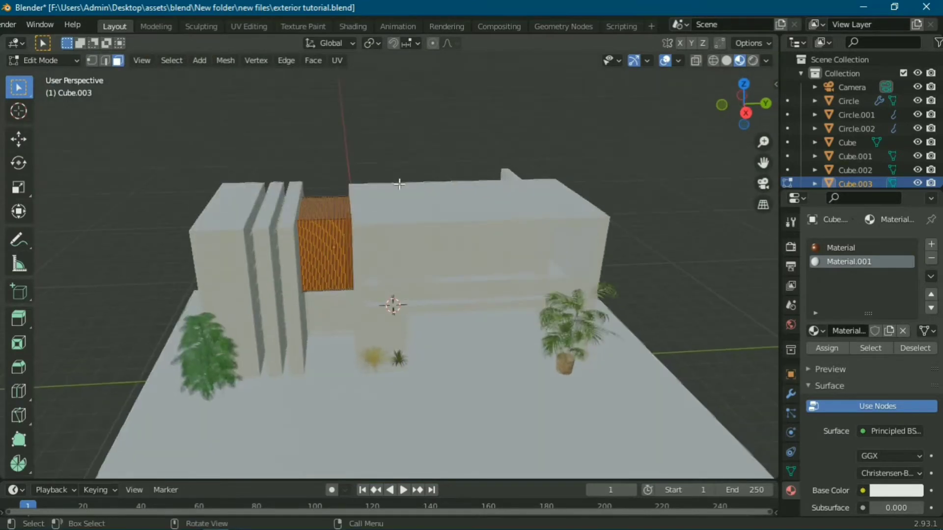
scroll(396, 339, up, 3)
scroll(489, 204, up, 3)
mouse_move(488, 204)
middle_down()
mouse_move(509, 191)
mouse_move(526, 236)
middle_up()
Assign Material.001 to the backing faces between the slats, returning to Object Mode.
scroll(547, 196, down, 3)
scroll(438, 204, up, 3)
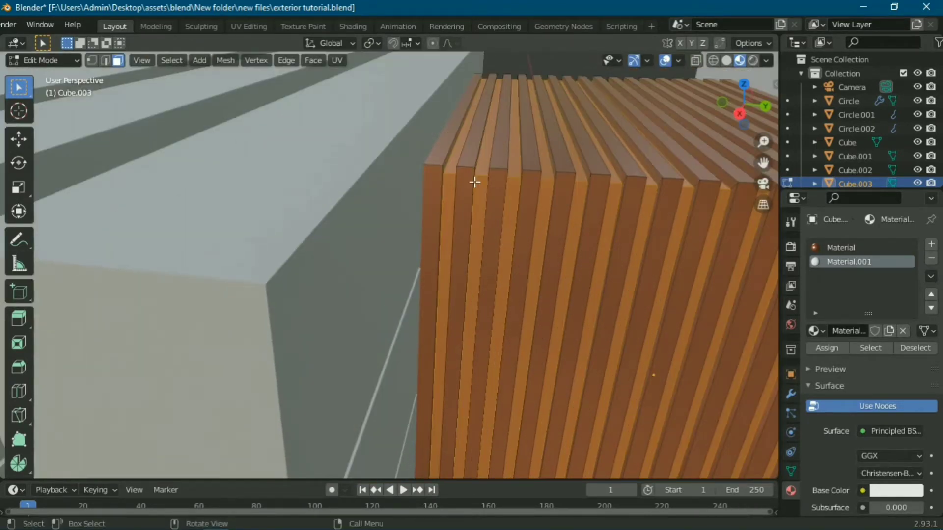
scroll(550, 181, down, 3)
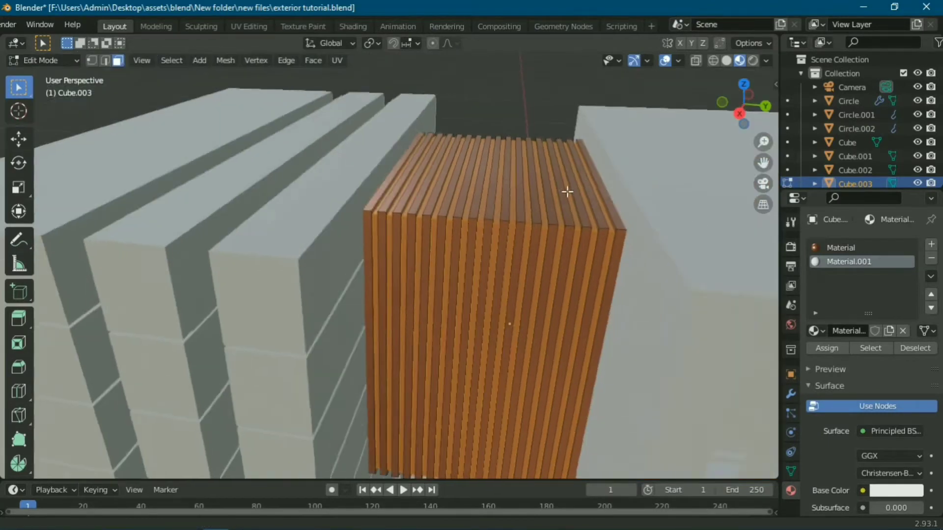
mouse_move(563, 191)
middle_down()
mouse_move(474, 250)
mouse_move(410, 207)
middle_up()
scroll(473, 250, up, 3)
scroll(478, 173, up, 2)
scroll(497, 272, down, 3)
scroll(496, 290, up, 3)
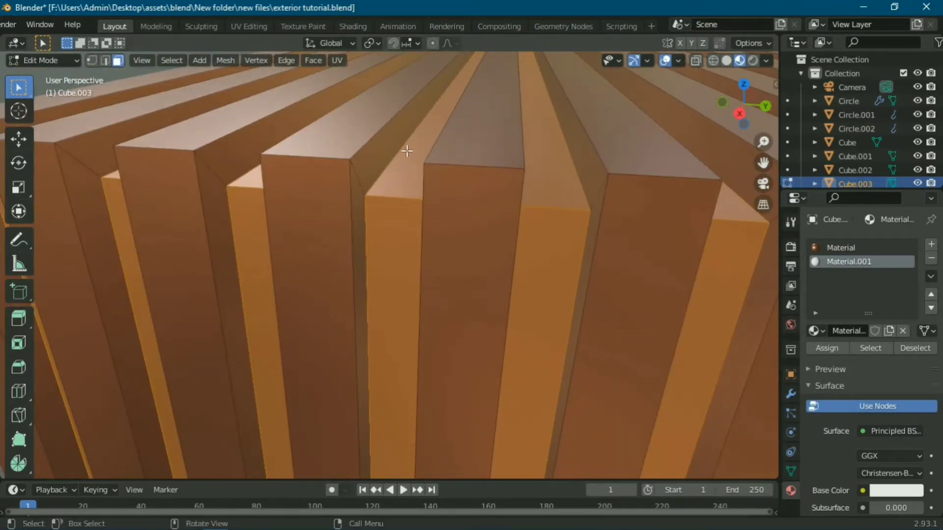
scroll(480, 198, down, 3)
scroll(458, 234, up, 3)
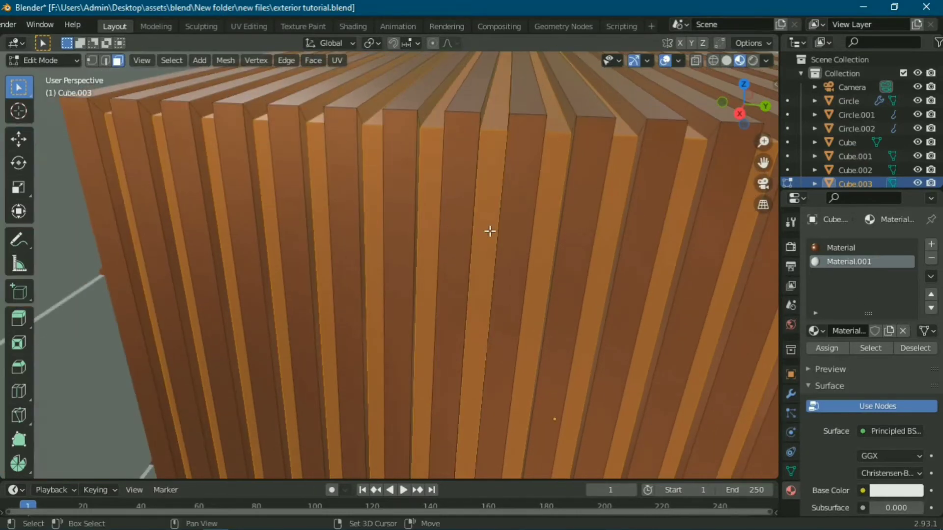
click(832, 347)
key(Tab)
From the camera view, darken Material.001's base colour to near black (V about 0.03).
key(KP_0)
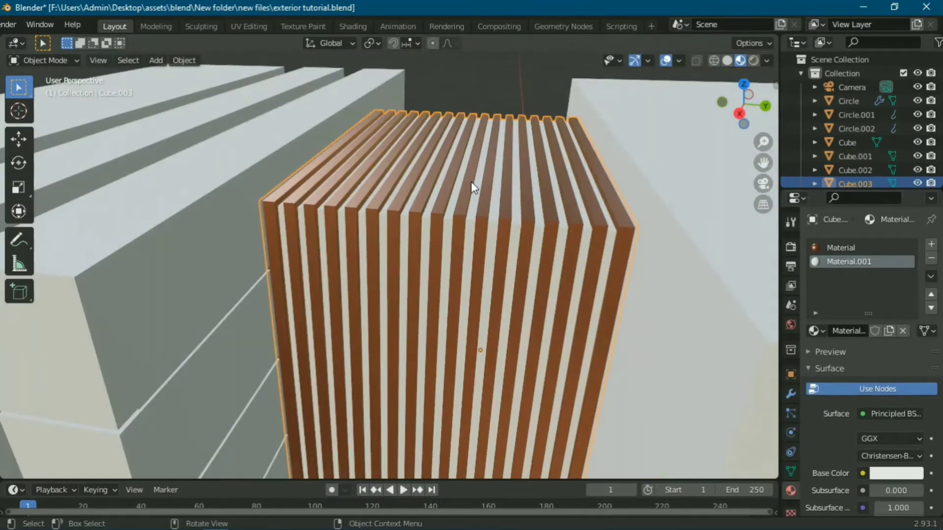
scroll(470, 181, up, 3)
scroll(864, 433, down, 3)
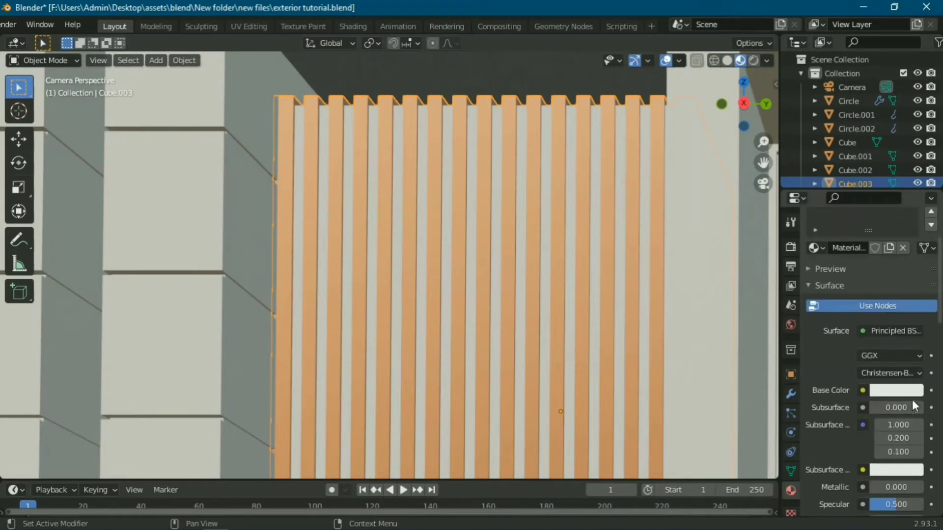
click(906, 393)
drag(879, 355, 806, 355)
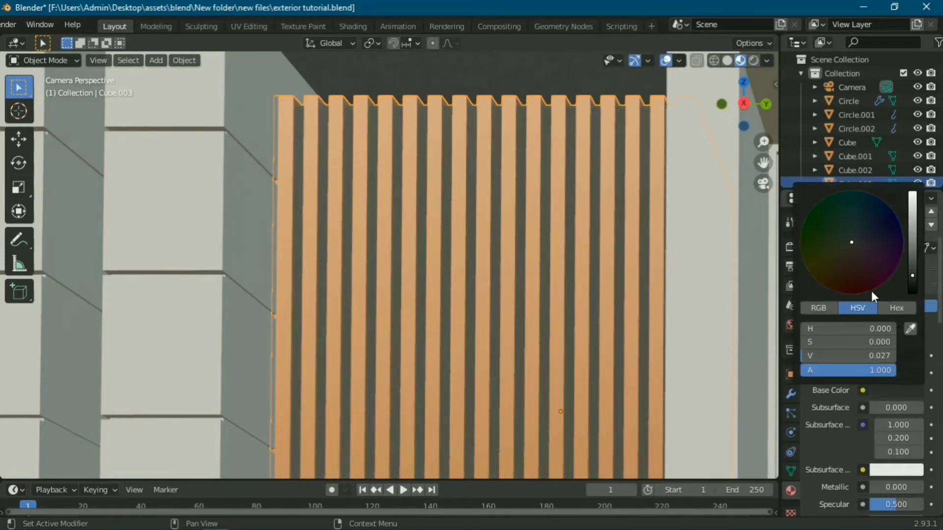
scroll(579, 250, down, 5)
click(504, 141)
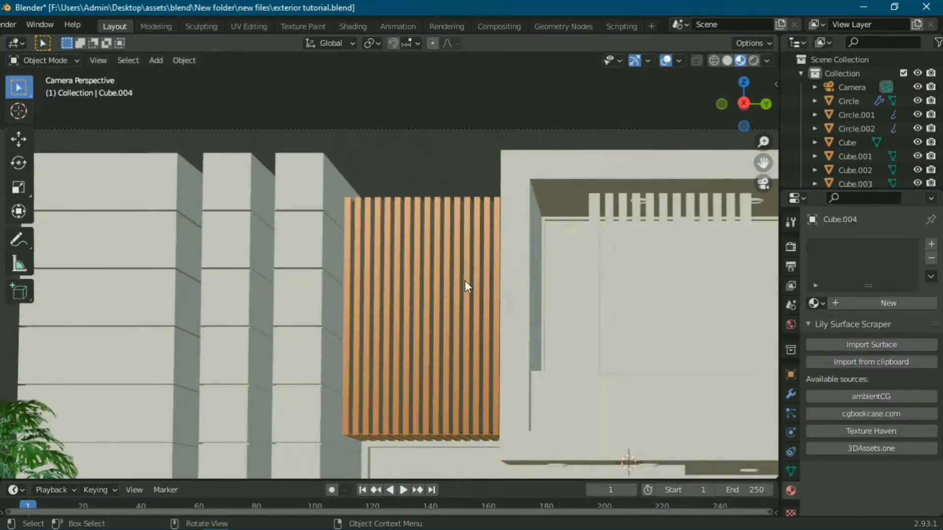
Give the wall slats Plane.002 a new Material.002 with a dark, near-black base colour.
click(631, 212)
shift+middle_drag(632, 289, 490, 268)
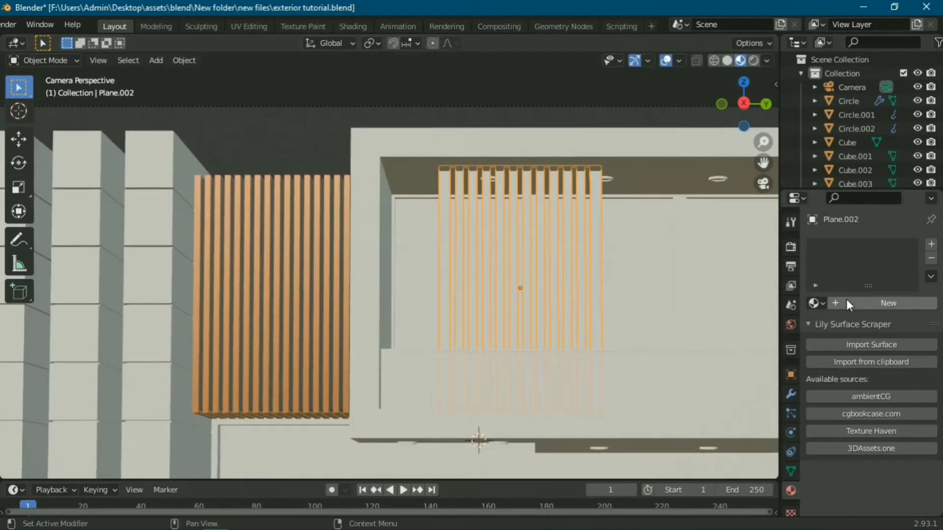
click(847, 301)
shift+middle_drag(652, 337, 573, 291)
scroll(604, 322, up, 2)
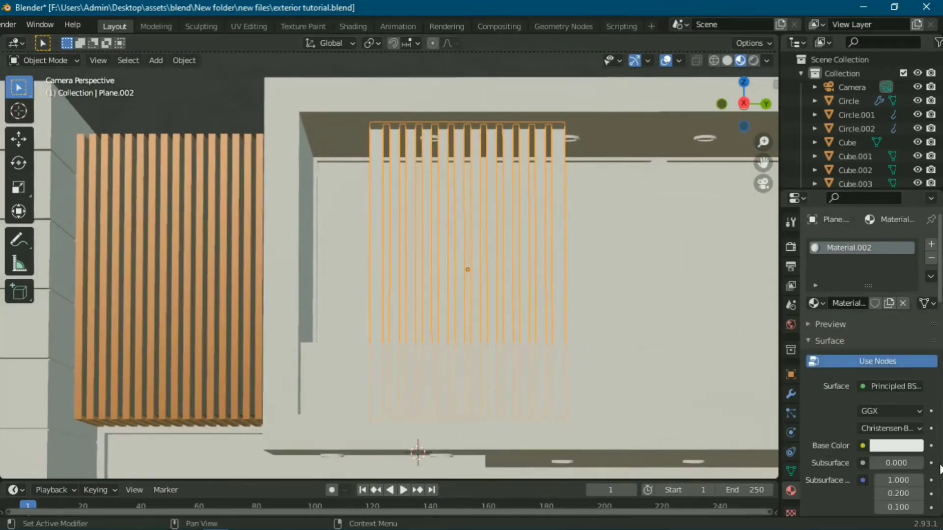
click(895, 447)
drag(877, 411, 806, 411)
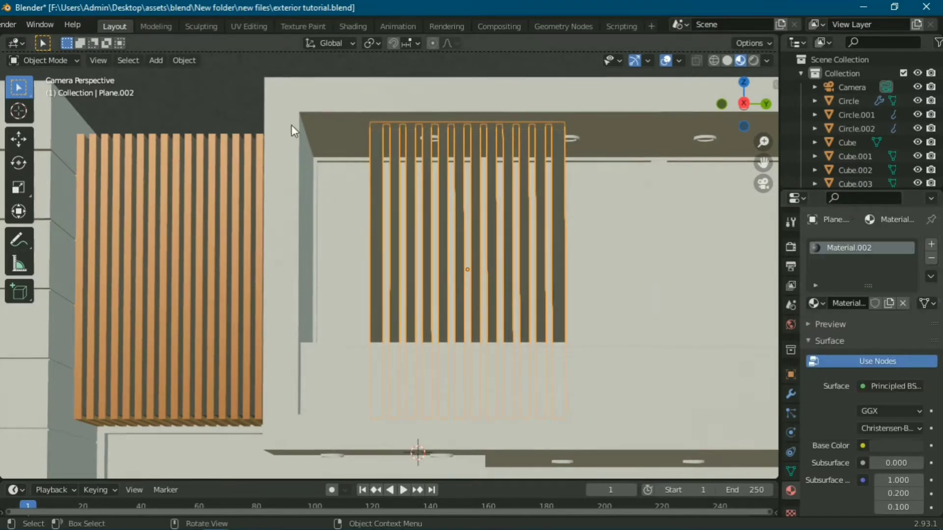
scroll(576, 299, down, 4)
shift+middle_drag(577, 299, 546, 295)
scroll(481, 279, up, 2)
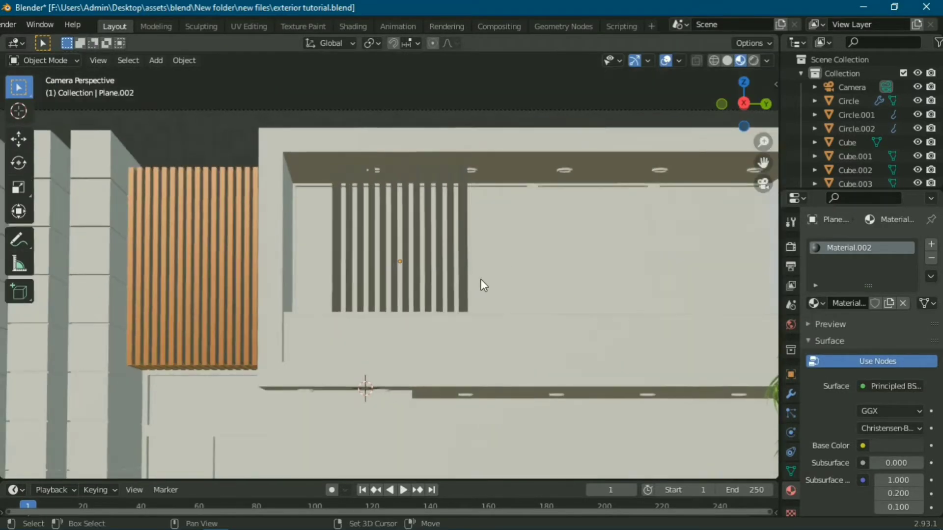
scroll(519, 189, up, 3)
scroll(531, 221, up, 2)
Give the ceiling light ring Circle a new Material.003 and add a second material slot.
click(531, 222)
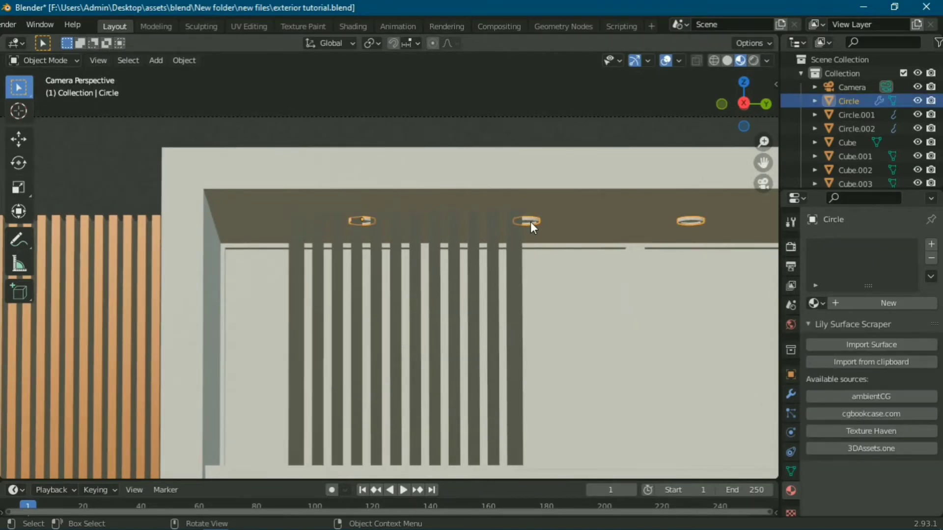
scroll(565, 270, down, 2)
scroll(573, 291, down, 3)
scroll(471, 228, up, 5)
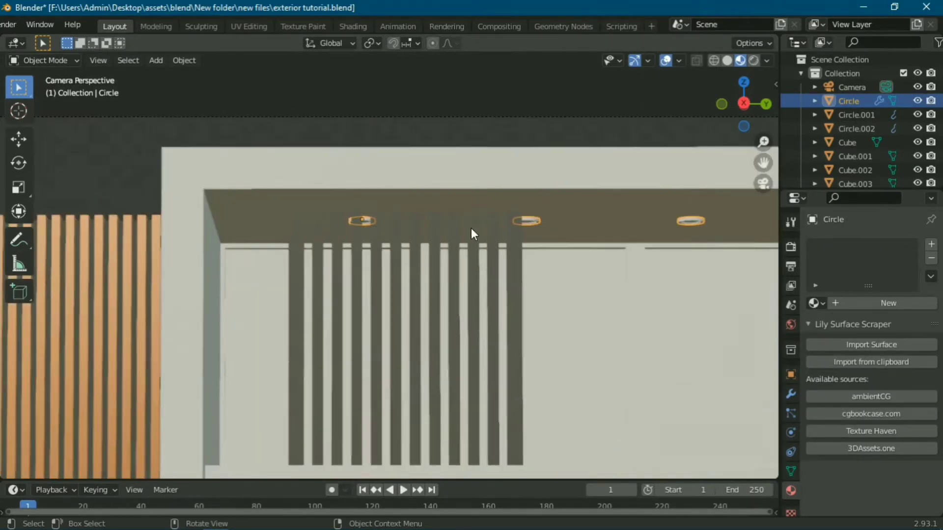
scroll(469, 249, up, 2)
click(897, 305)
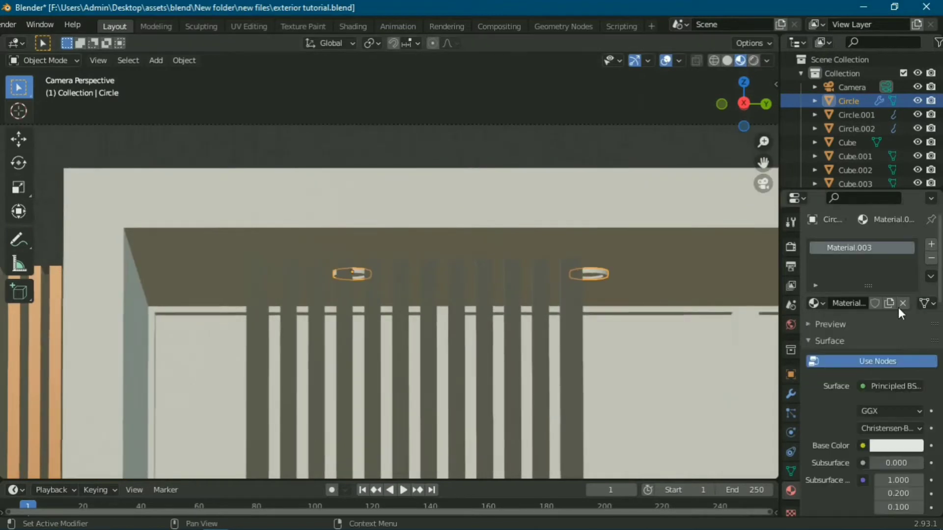
click(932, 246)
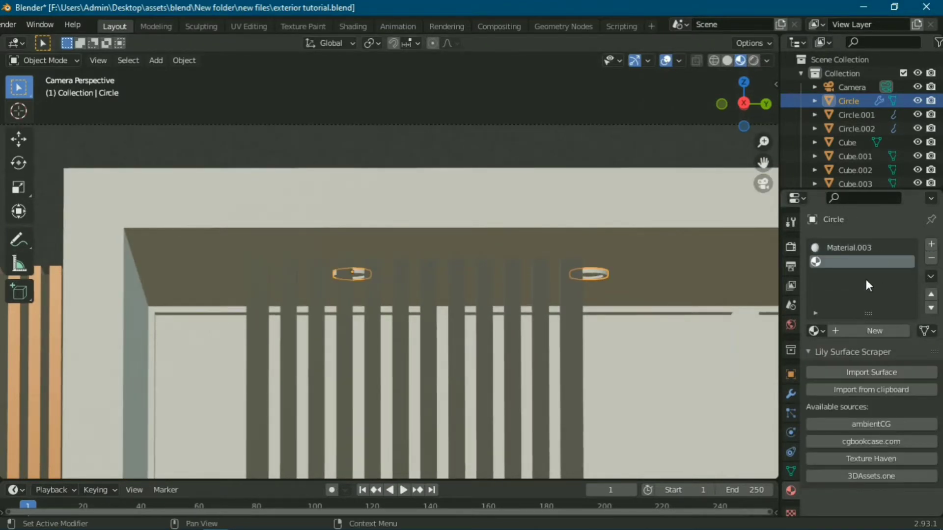
In Edit Mode, create Material.004 in the second slot for the ring's bottom face.
scroll(333, 287, up, 3)
key(Tab)
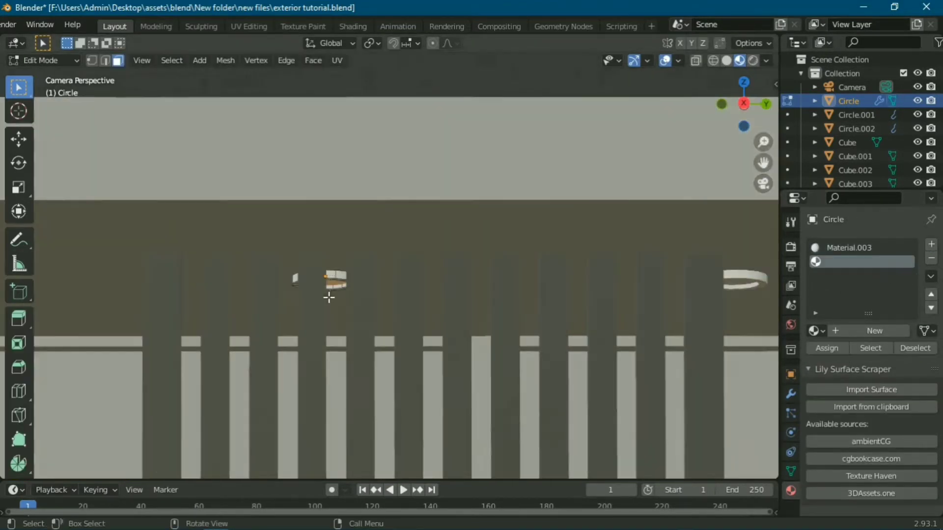
scroll(328, 294, up, 3)
scroll(434, 304, up, 3)
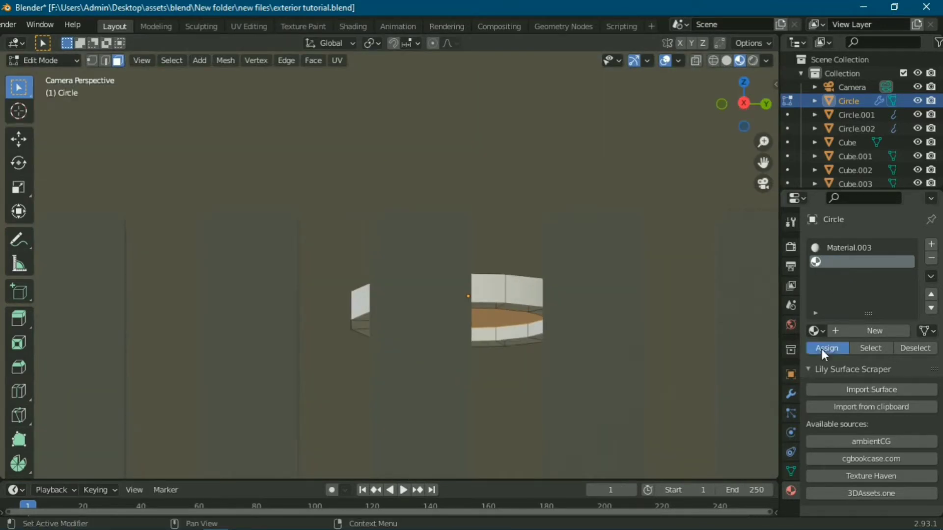
click(872, 332)
Back in Object Mode, change Material.004's surface shader to Emission.
key(Tab)
scroll(494, 314, down, 3)
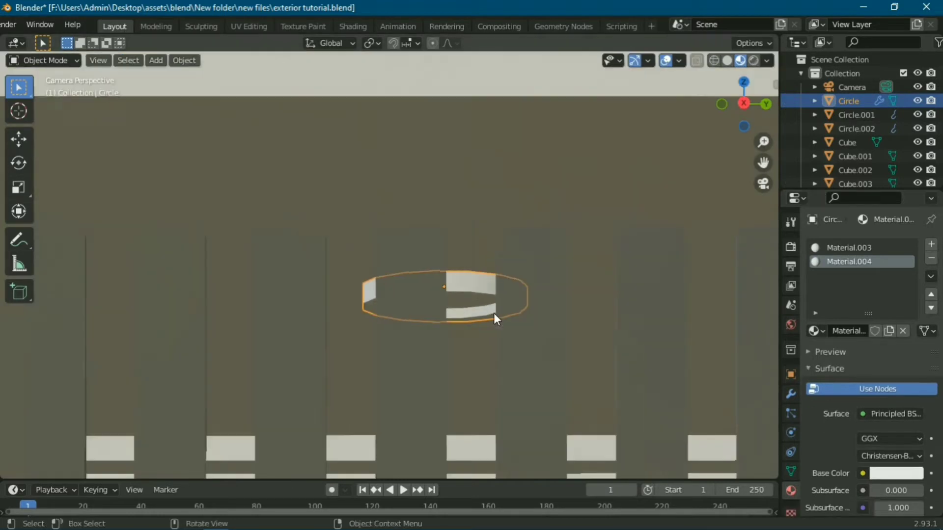
scroll(434, 278, down, 2)
scroll(873, 377, down, 3)
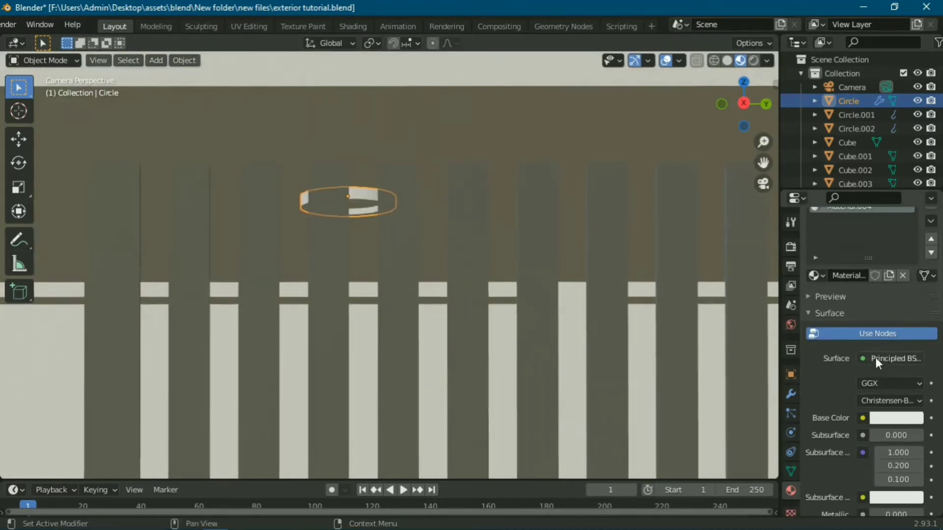
click(876, 358)
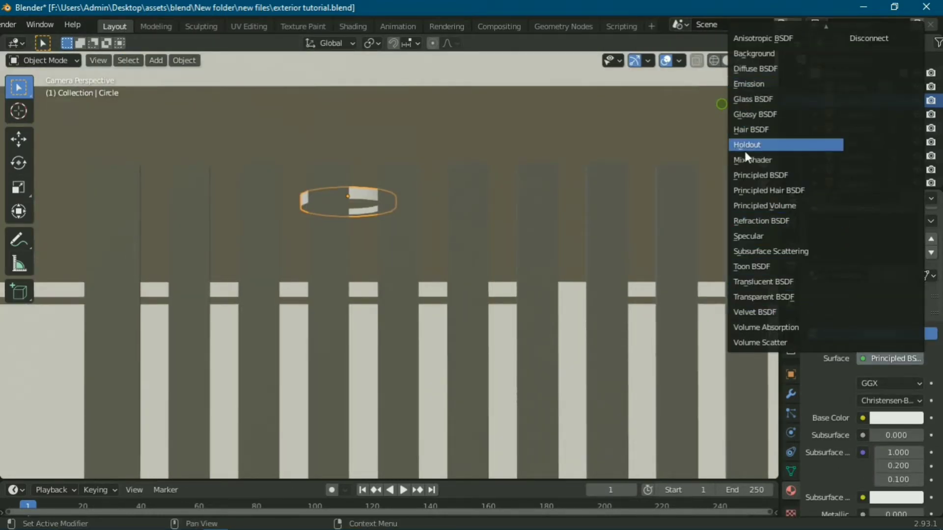
click(761, 83)
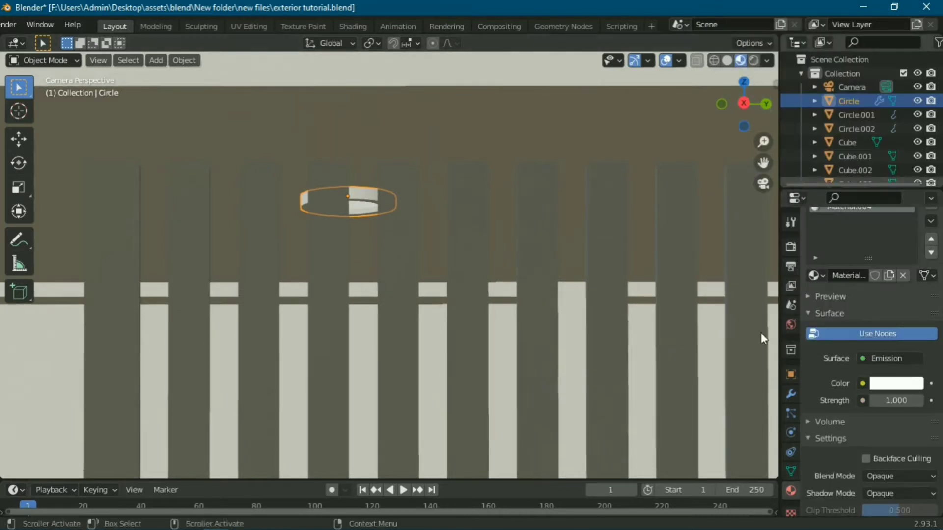
scroll(550, 185, down, 3)
scroll(195, 256, down, 2)
scroll(461, 245, down, 2)
scroll(667, 223, up, 2)
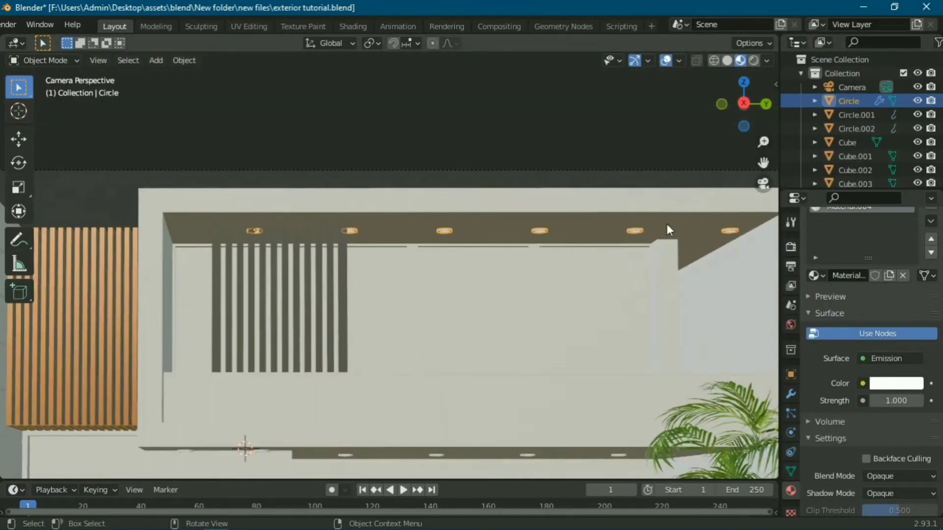
scroll(377, 270, up, 2)
scroll(518, 302, up, 3)
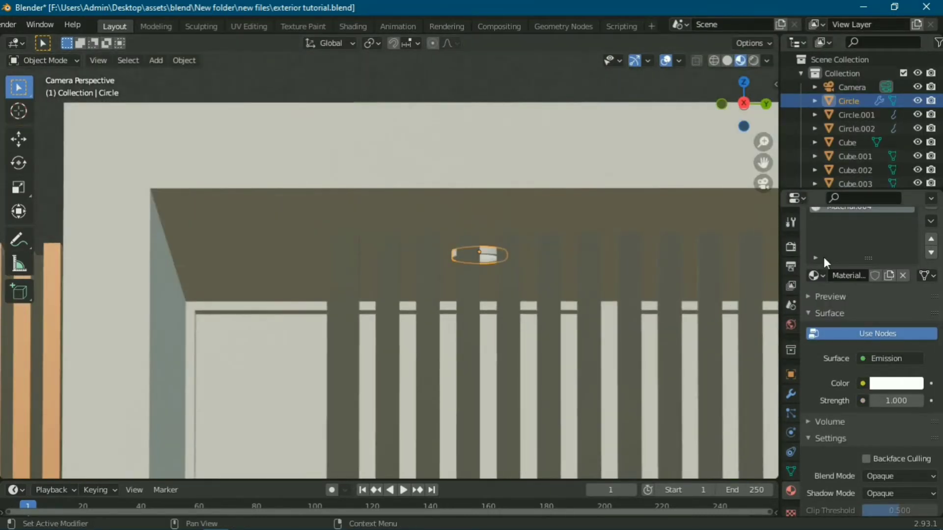
scroll(845, 275, up, 3)
Make Material.003 mid grey with Roughness 0.829, and save the file.
click(865, 248)
scroll(882, 419, down, 3)
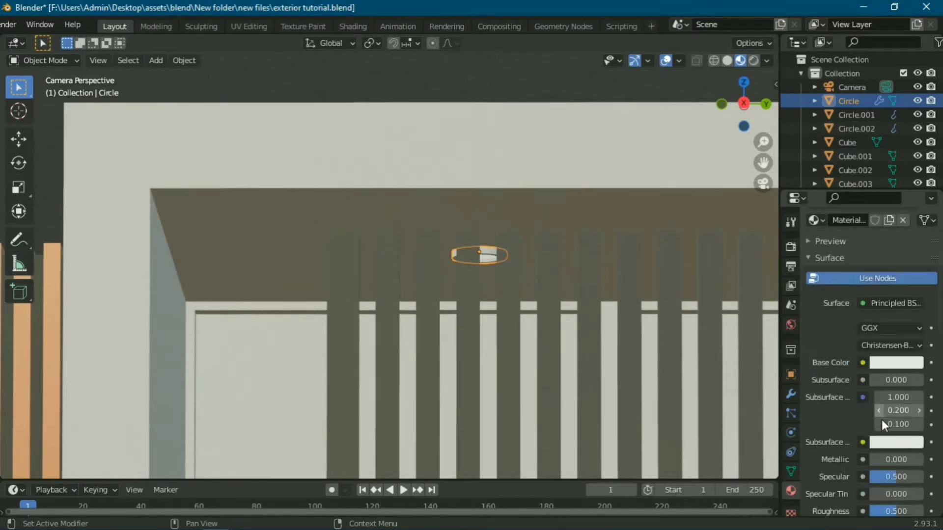
click(889, 361)
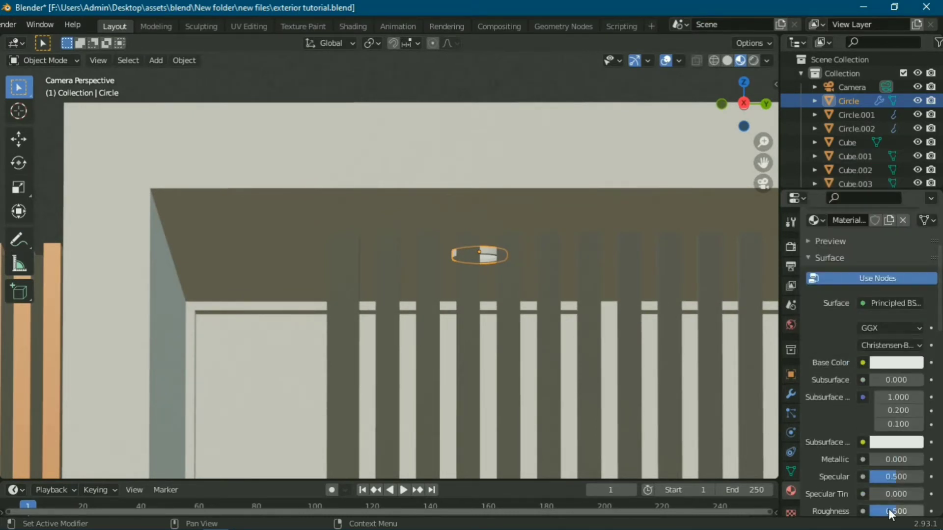
drag(897, 511, 923, 511)
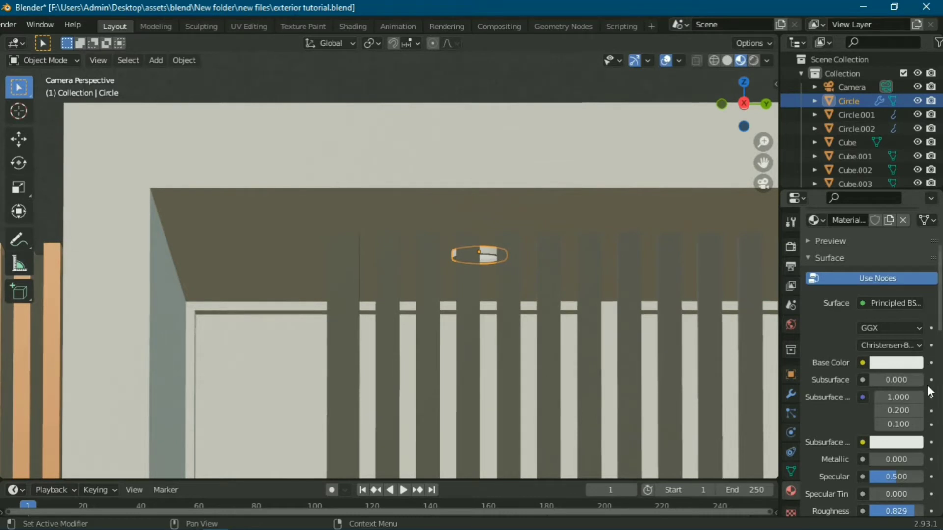
click(912, 363)
drag(919, 169, 919, 206)
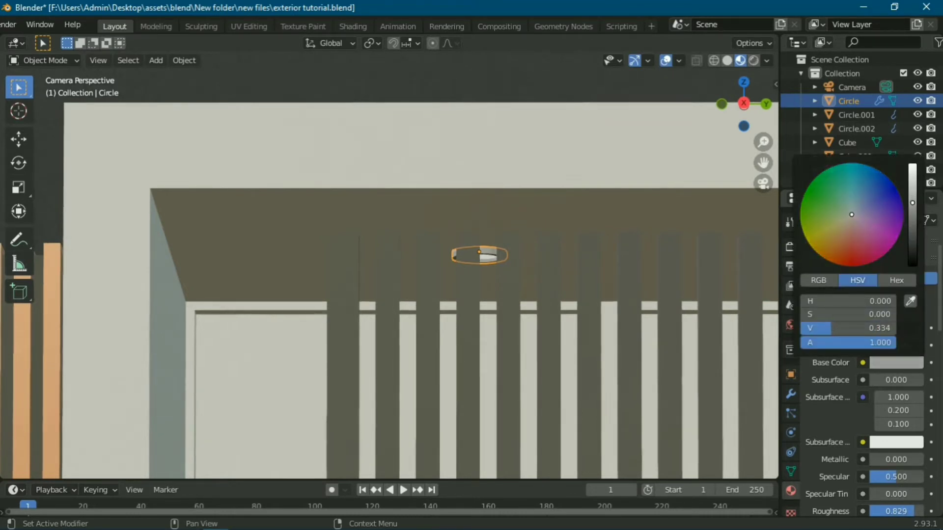
key(ctrl+s)
Give Material.004 a cream emission colour with emission strength 3.
scroll(576, 237, down, 5)
scroll(593, 315, down, 2)
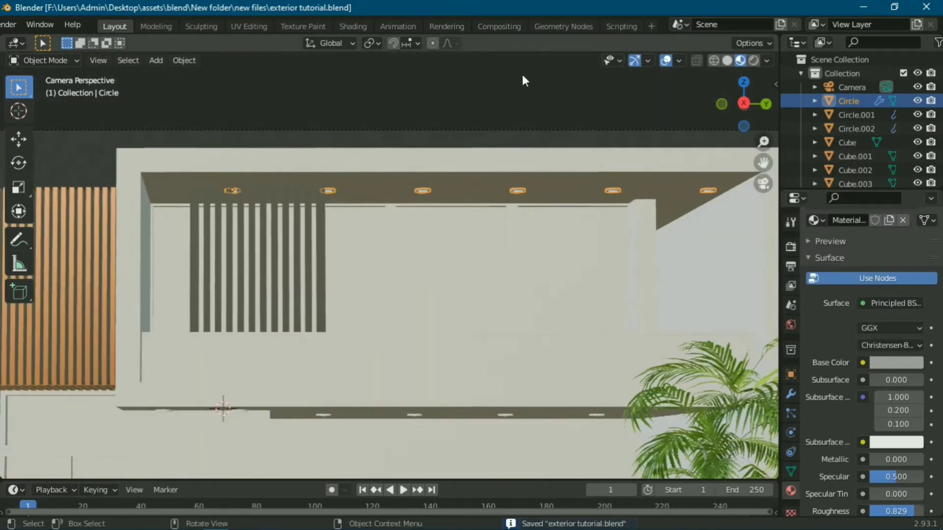
scroll(455, 287, up, 2)
scroll(573, 194, up, 3)
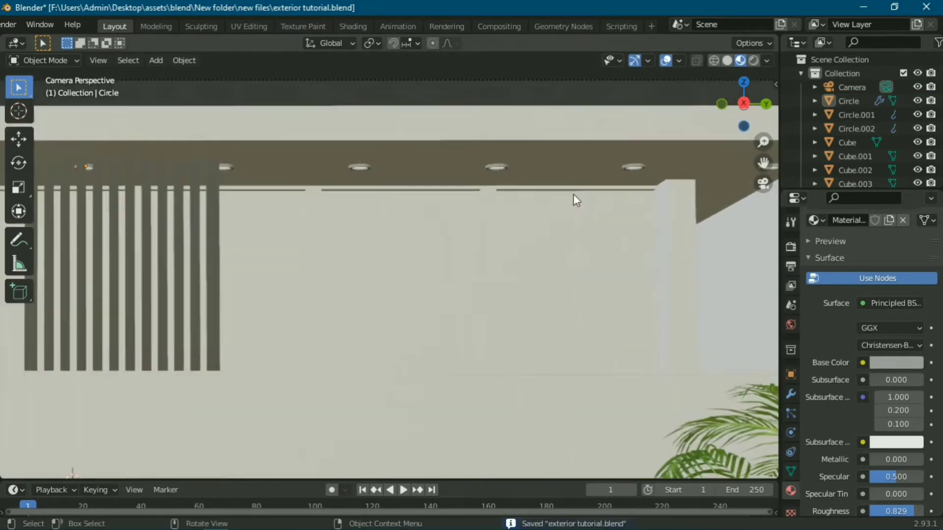
scroll(905, 334, up, 5)
click(853, 260)
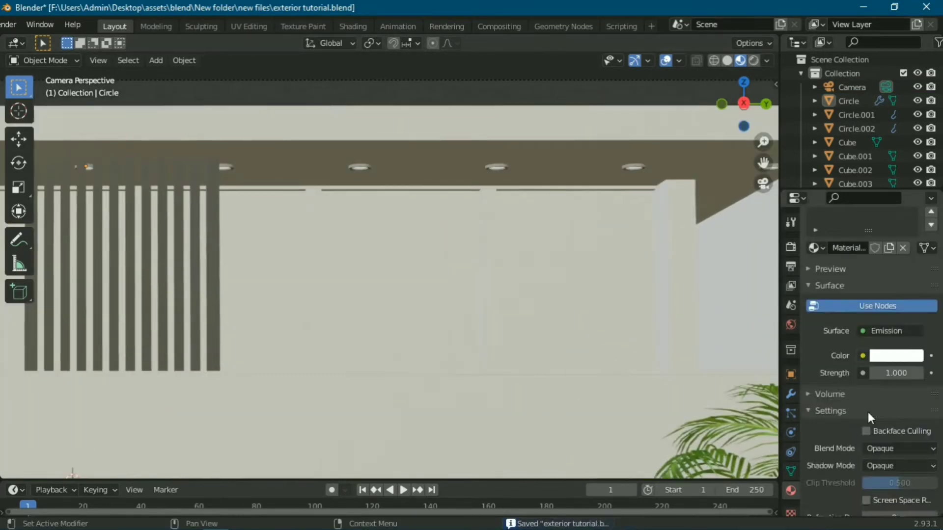
click(885, 359)
click(844, 218)
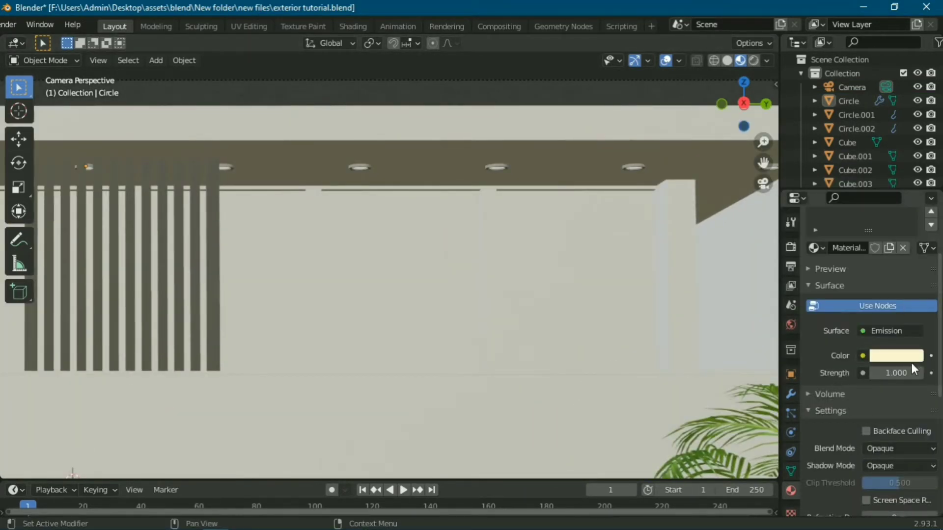
drag(895, 373, 913, 373)
text(3)
key(Return)
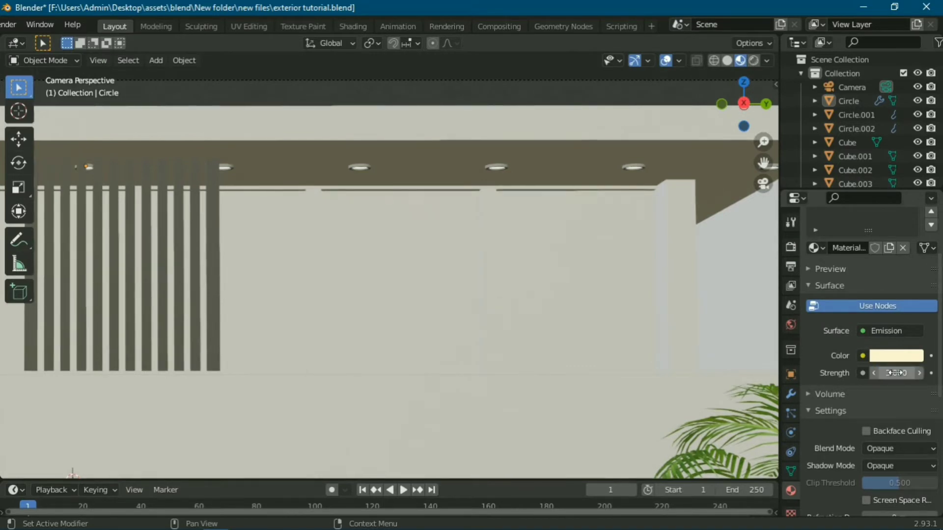
scroll(444, 415, down, 2)
scroll(414, 360, up, 1)
Select the facade object Cube.008 and add two material slots to it.
click(487, 319)
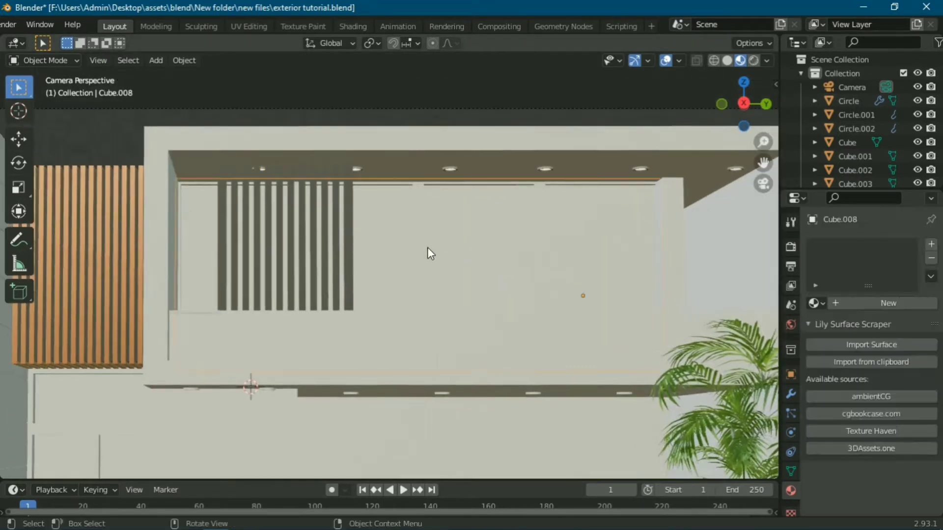
mouse_move(586, 226)
middle_down()
mouse_move(567, 260)
mouse_move(523, 291)
mouse_move(452, 292)
middle_up()
scroll(523, 291, up, 4)
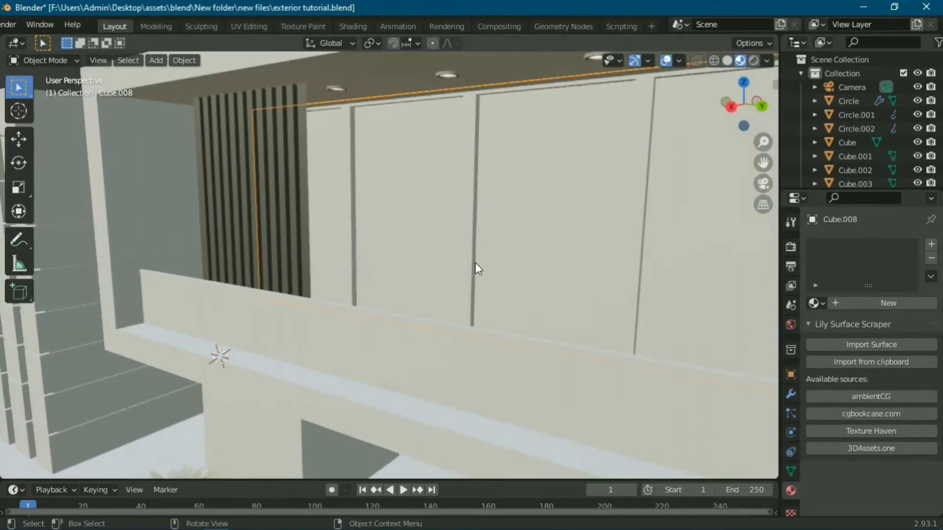
key(Tab)
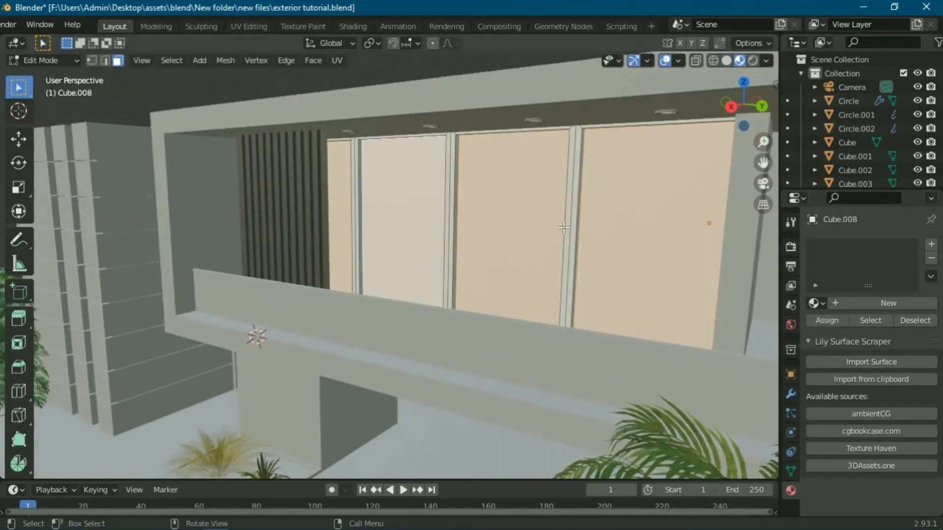
key(Tab)
click(931, 244)
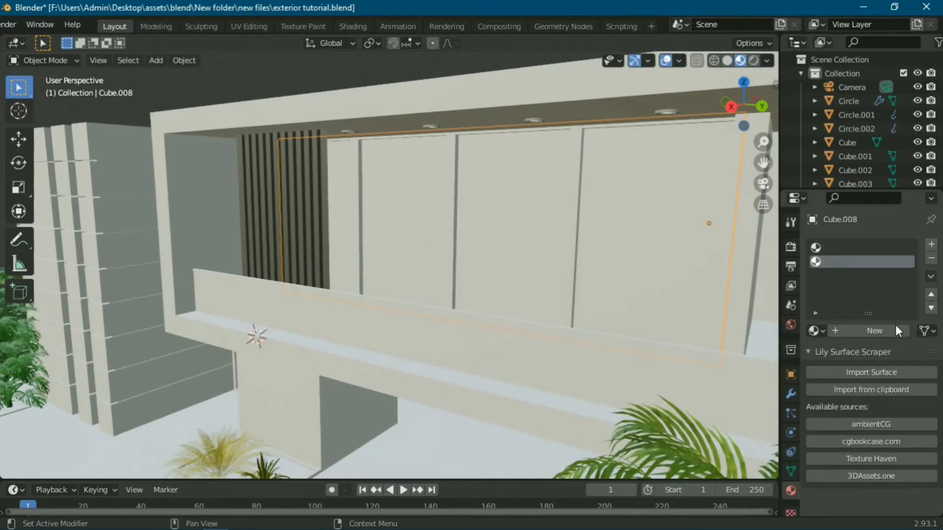
In Edit Mode, select the window frame faces and give the first slot a new material.
key(Tab)
scroll(513, 237, down, 5)
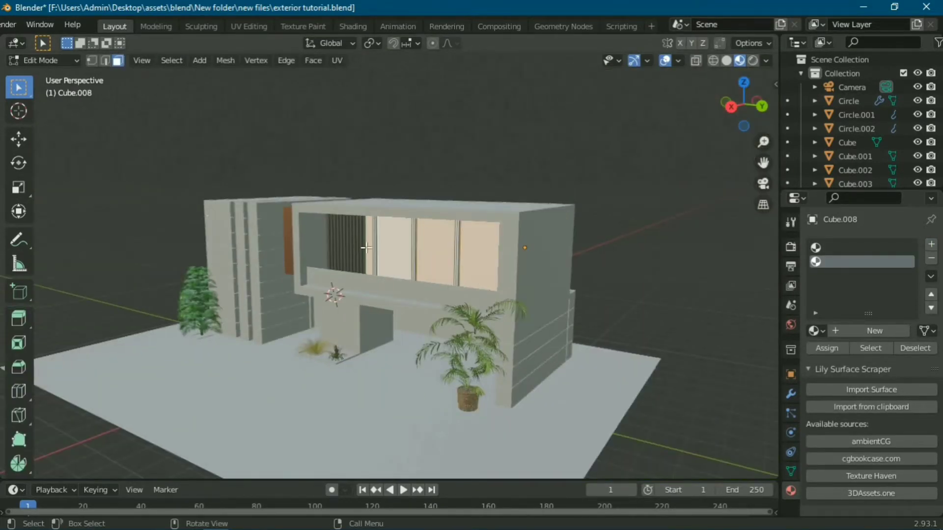
scroll(374, 279, up, 3)
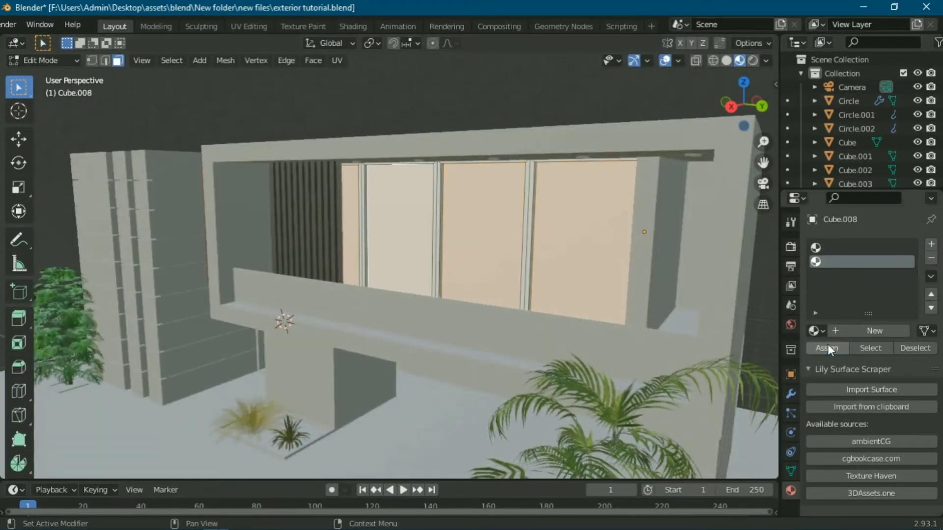
scroll(433, 319, up, 3)
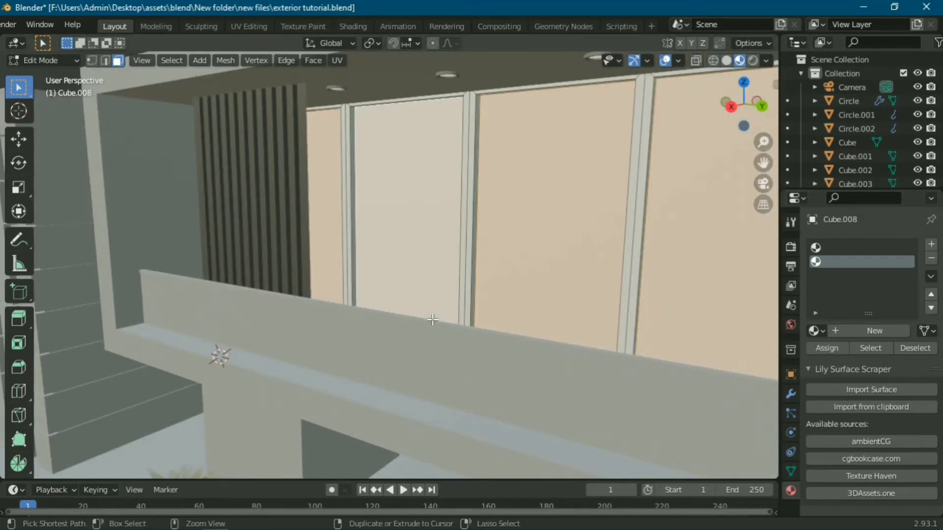
key(ctrl+i)
click(851, 246)
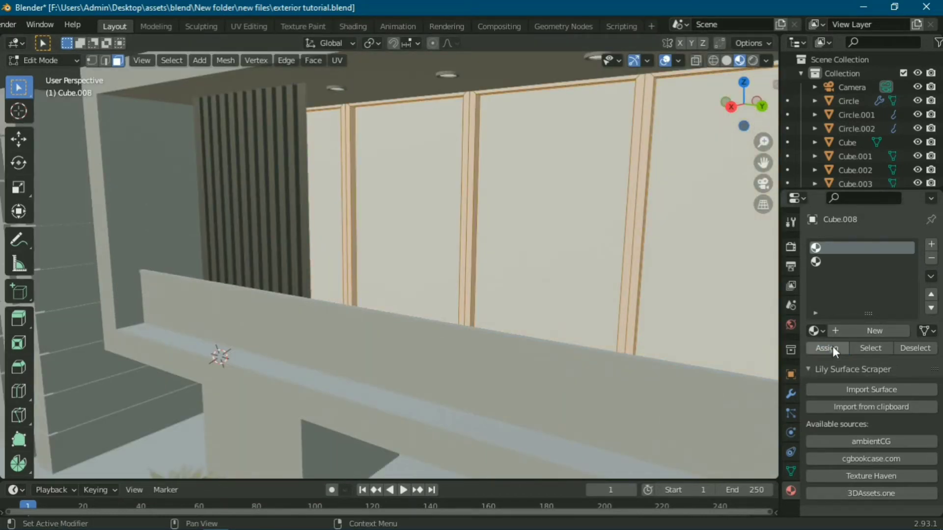
click(849, 332)
Set the frame material to Metallic 1.000 and Roughness 0.386, viewed through the camera.
key(Tab)
scroll(889, 432, down, 3)
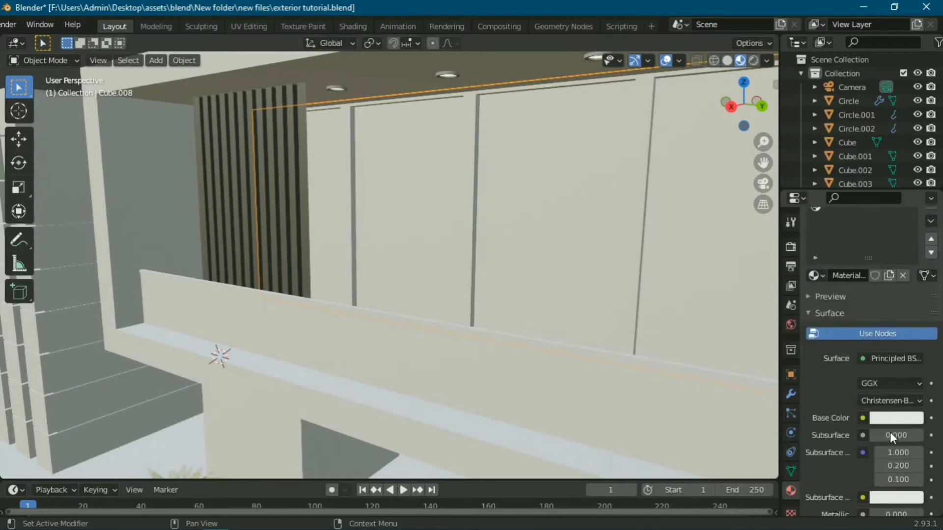
scroll(890, 432, down, 4)
drag(893, 434, 919, 432)
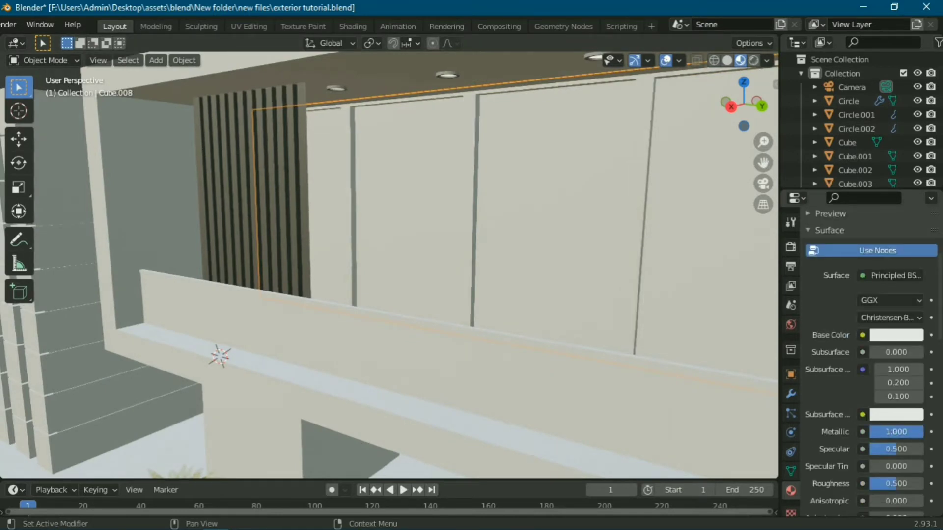
drag(912, 483, 909, 484)
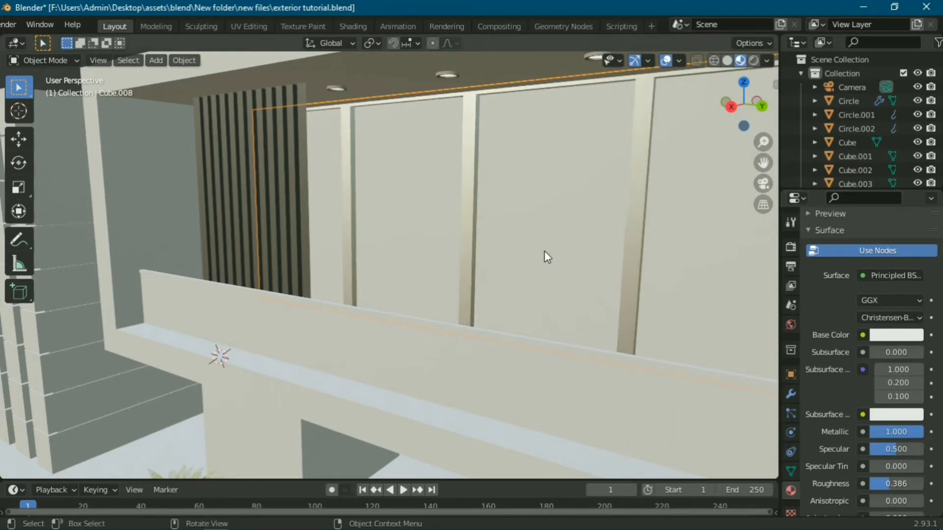
scroll(545, 250, down, 1)
key(KP_0)
scroll(529, 255, up, 5)
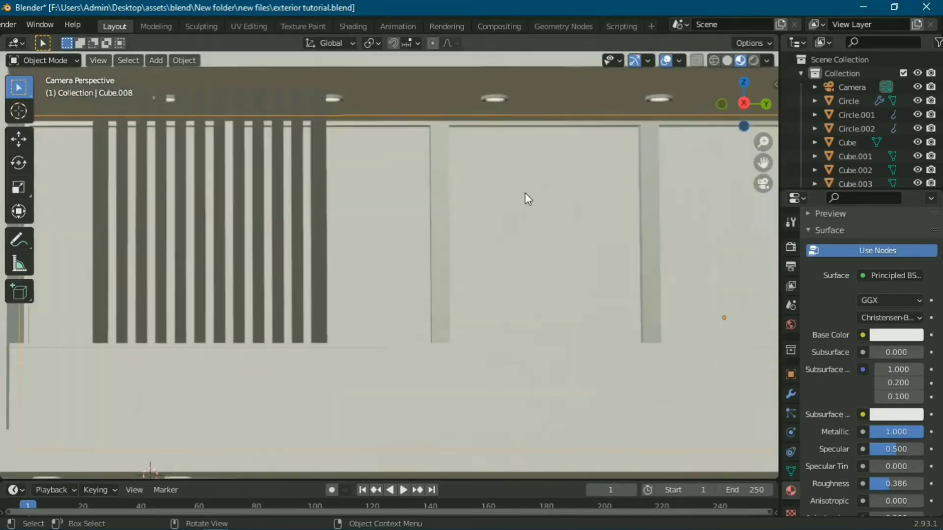
scroll(888, 340, up, 5)
Create a new material in Cube.008's second slot with an Emission surface shader.
scroll(859, 294, up, 5)
click(832, 262)
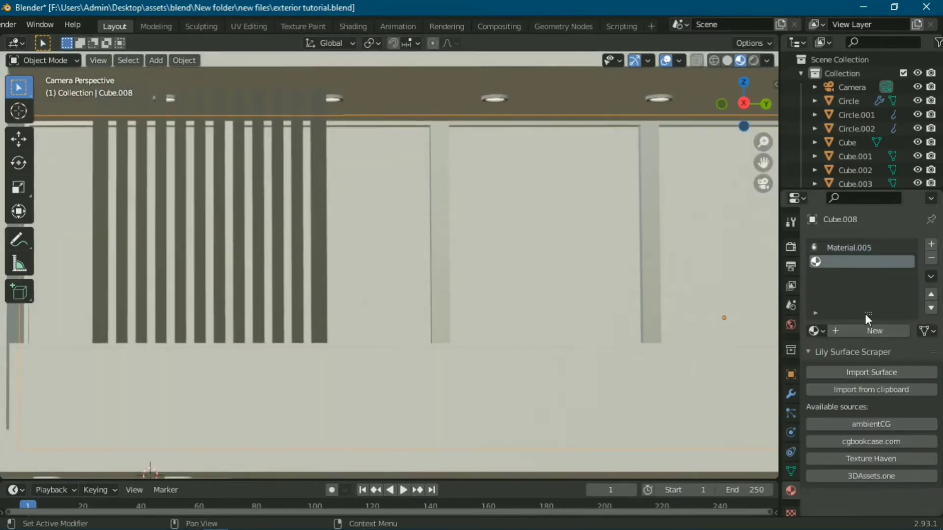
click(864, 329)
click(883, 415)
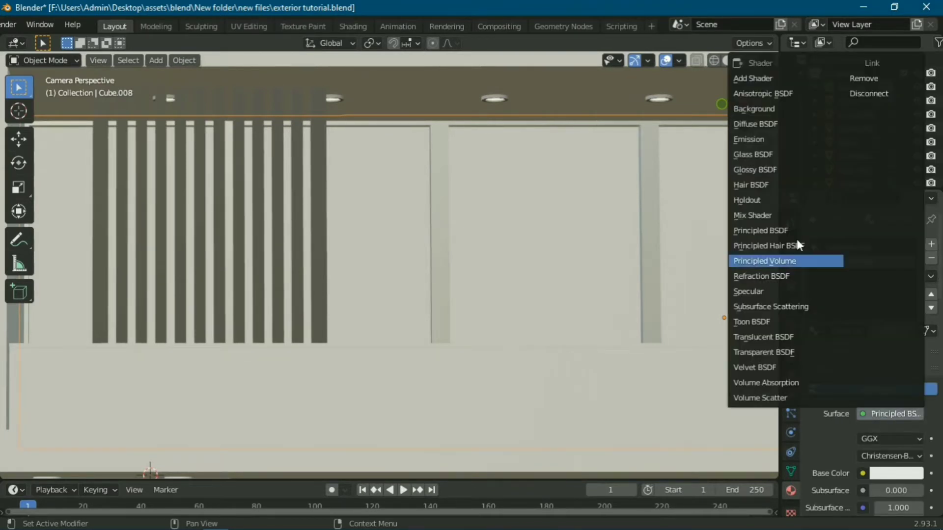
click(771, 137)
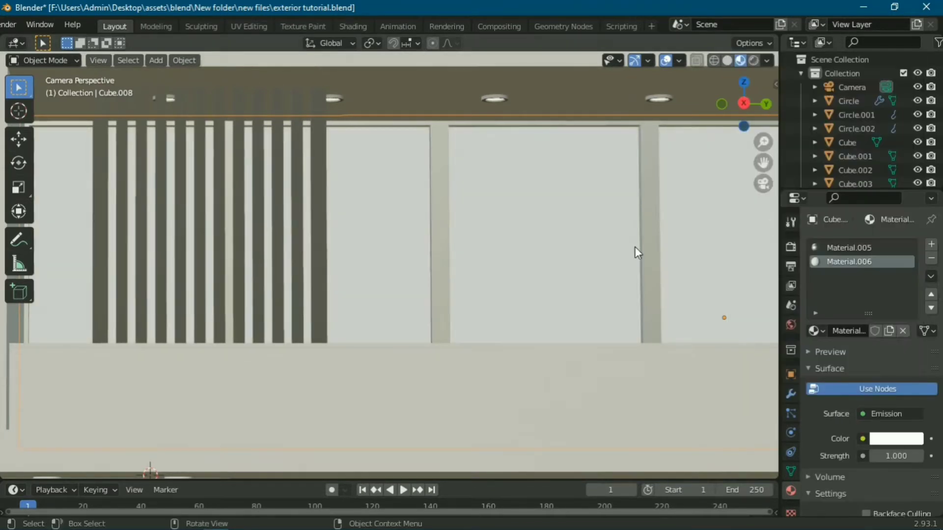
Check the Circle light's colour, which reads hex FFF4D4.
click(653, 97)
click(892, 439)
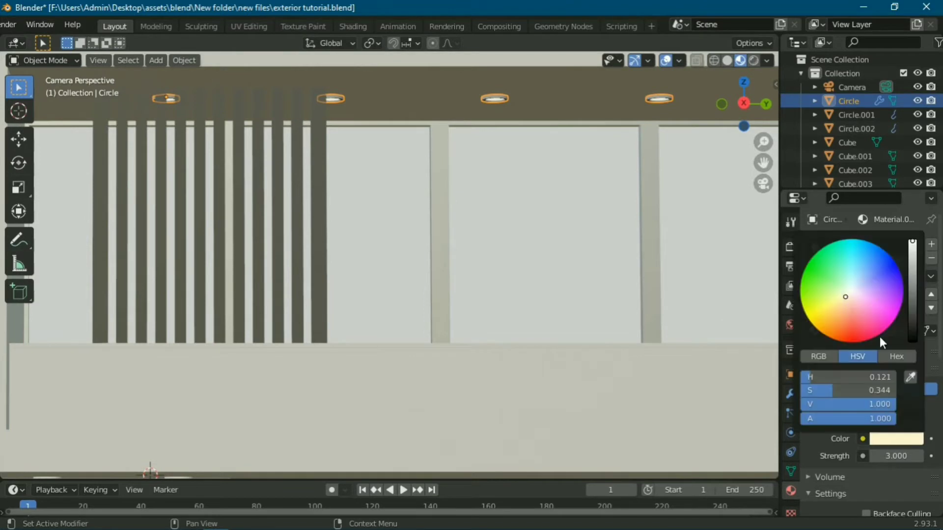
click(897, 358)
click(869, 376)
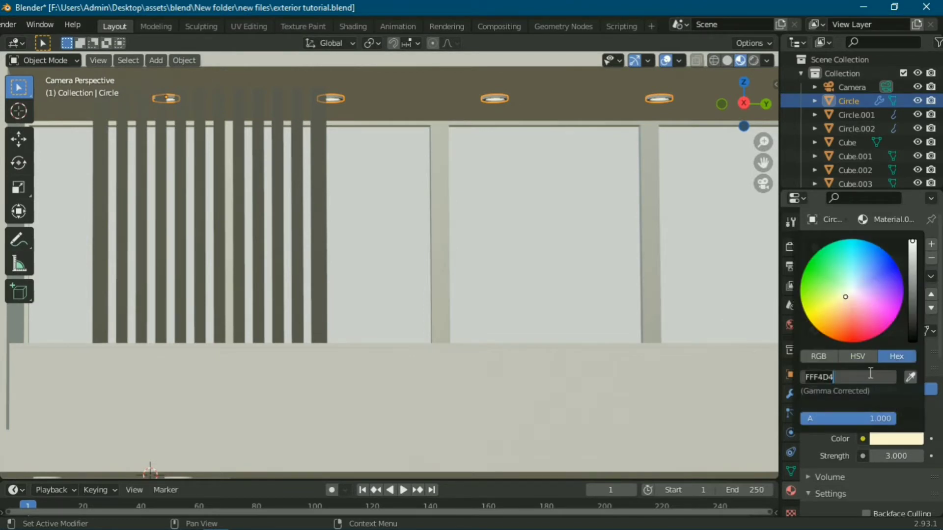
key(Return)
Set Cube.008's emission material colour to hex FFF4D4.
click(706, 223)
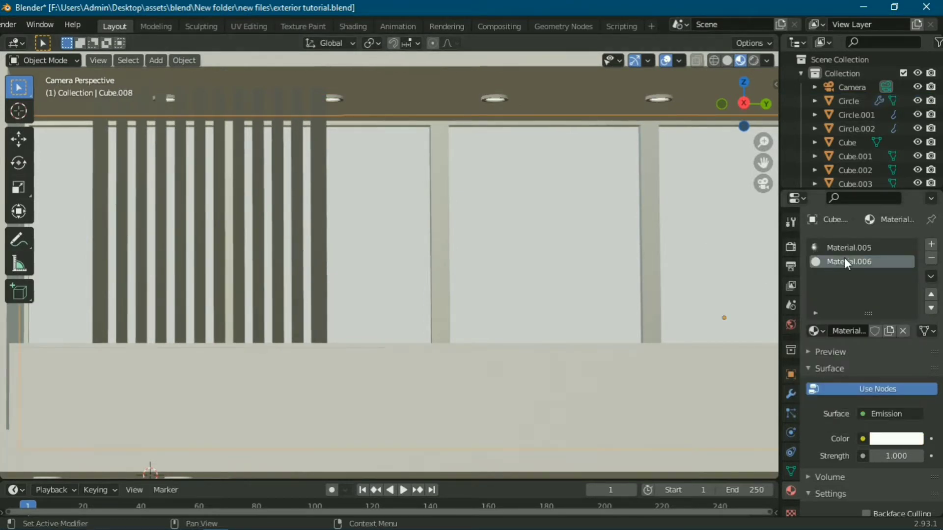
click(879, 414)
click(892, 438)
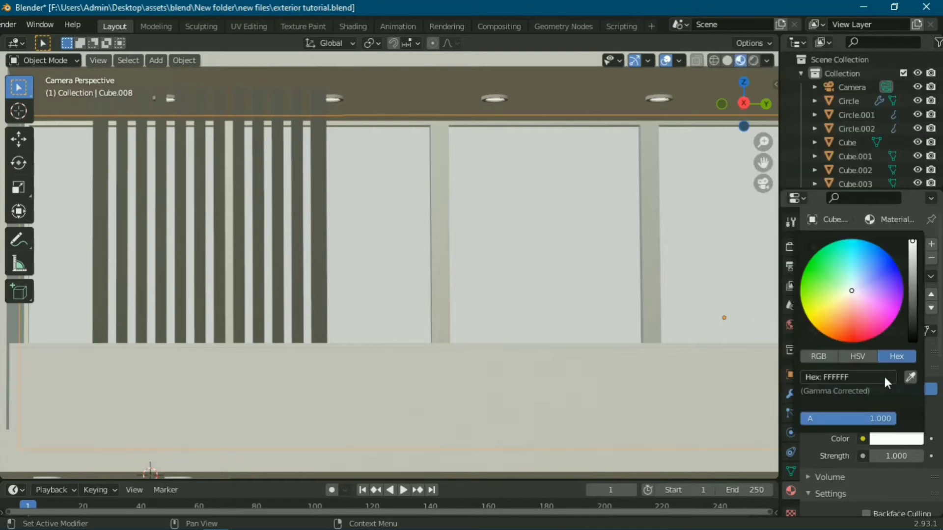
click(885, 377)
text(FFF4D4)
key(Return)
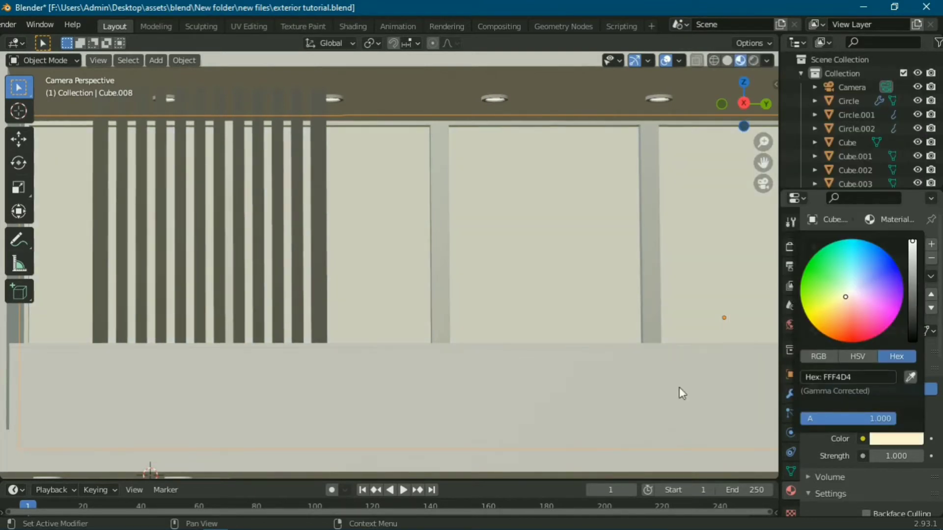
scroll(588, 337, down, 4)
scroll(447, 311, up, 3)
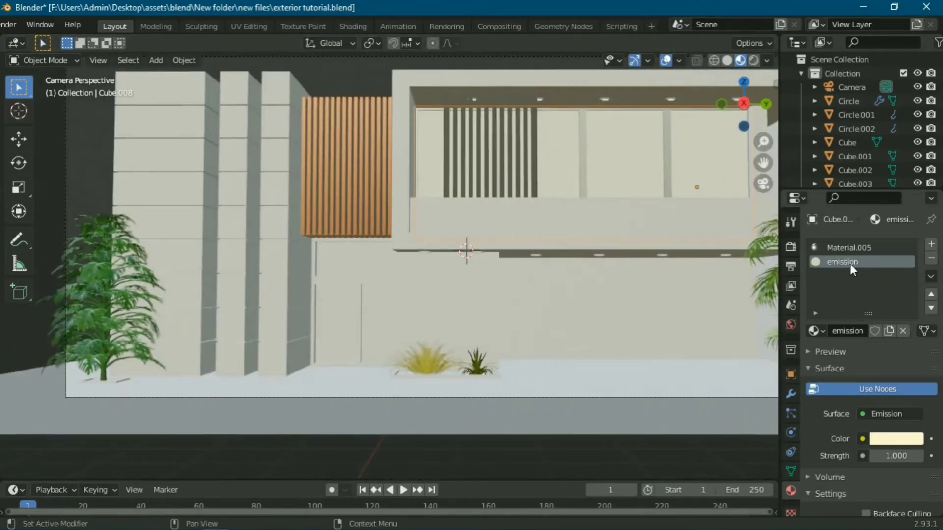
Rename Cube.008's first material, Material.005, to metal.
click(852, 248)
double_click(853, 247)
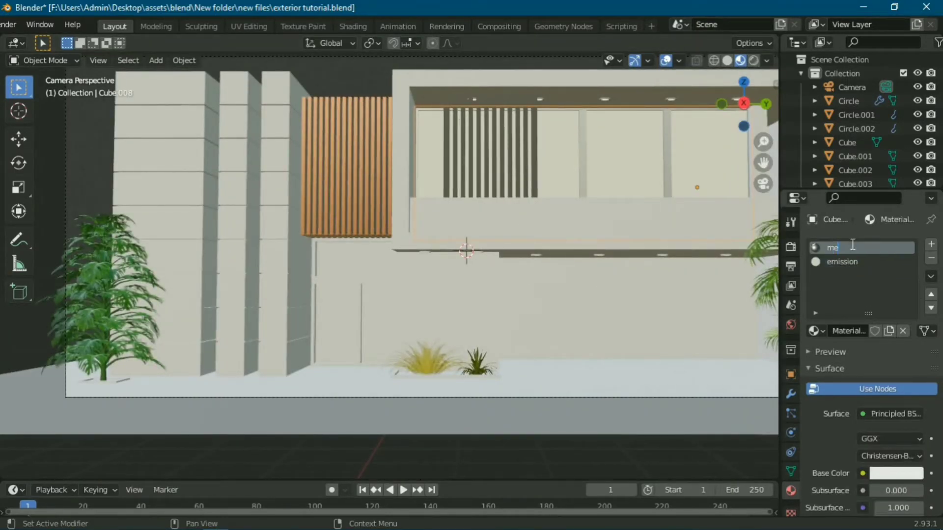
text(meta)
key(Return)
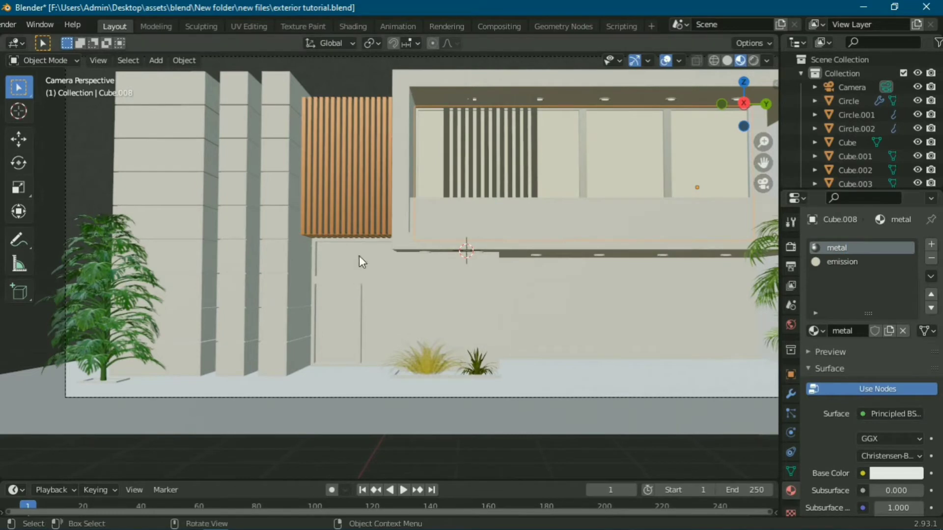
click(364, 296)
Give the door Plane.001 Material.005 and add a second empty material slot.
scroll(363, 296, up, 3)
scroll(354, 305, down, 1)
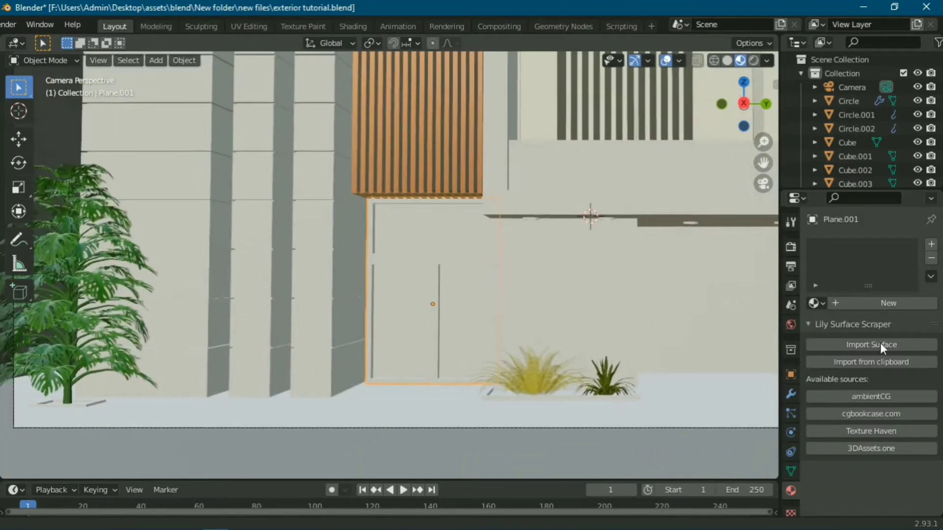
click(888, 303)
click(931, 244)
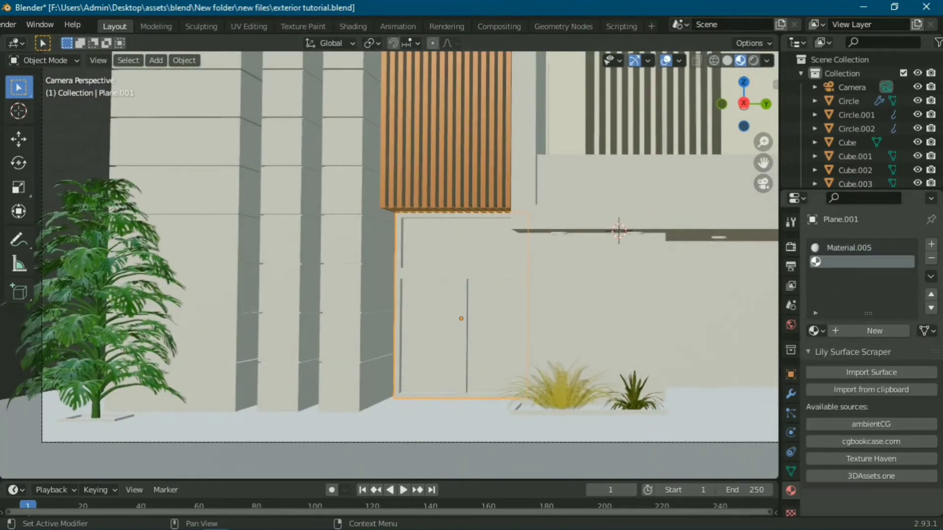
key(Tab)
scroll(440, 309, up, 2)
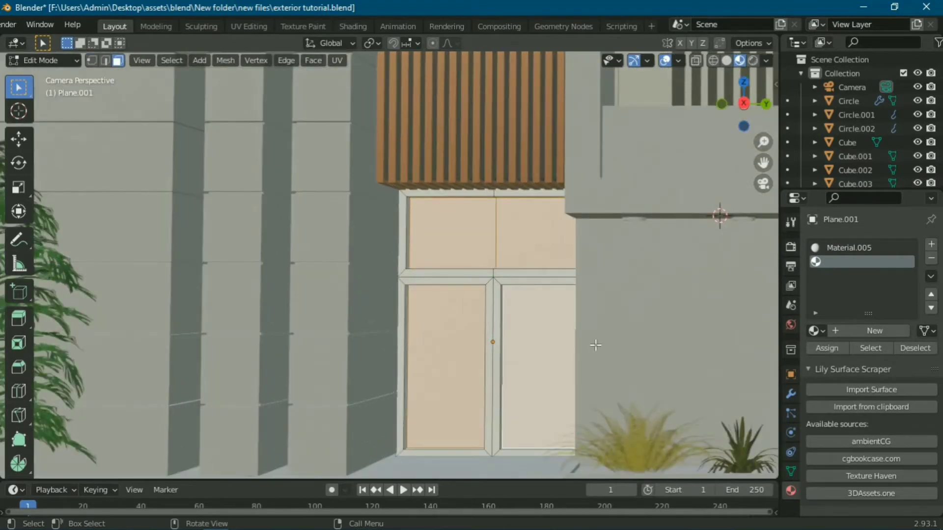
Use the existing metal material in Plane.001's first slot.
click(827, 249)
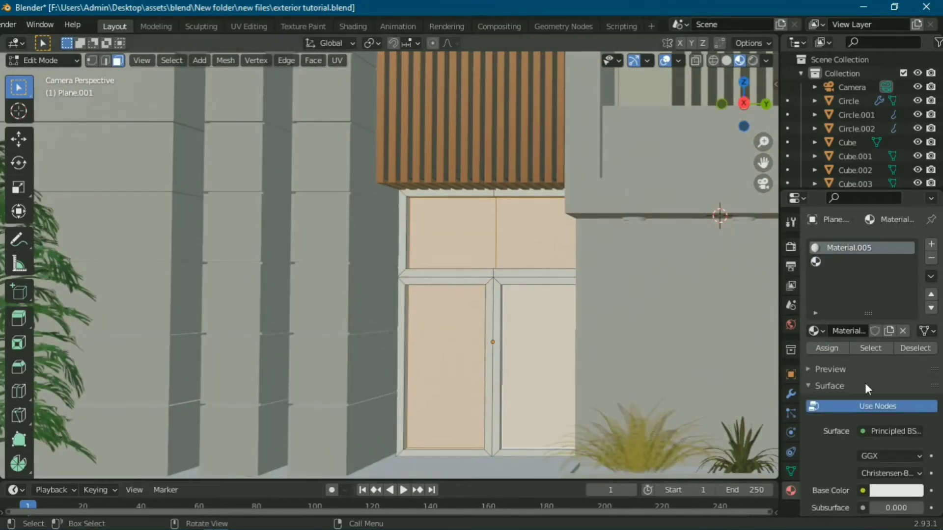
click(821, 331)
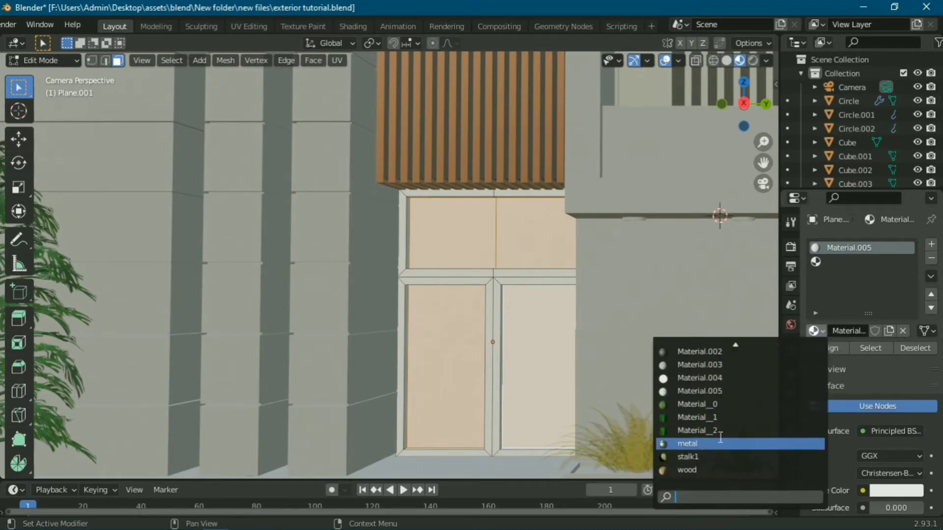
click(687, 444)
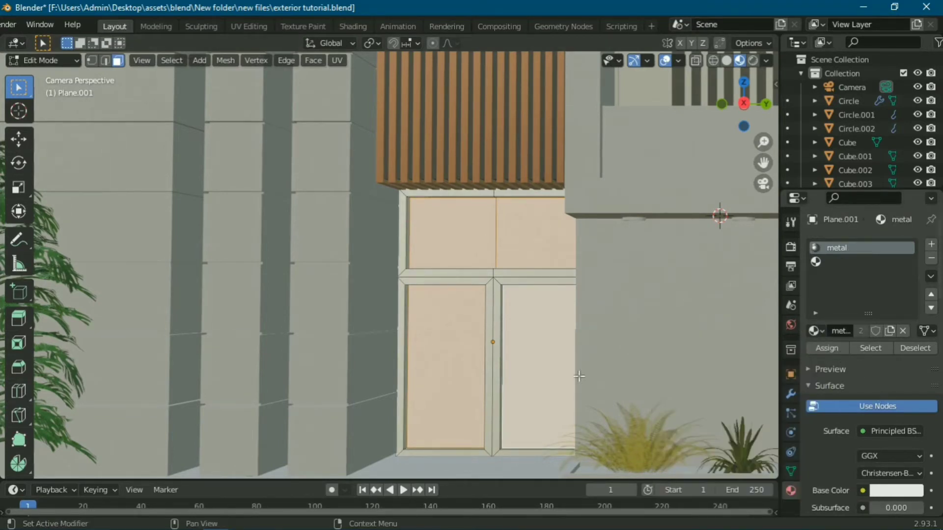
key(Tab)
scroll(496, 308, up, 2)
scroll(532, 284, up, 2)
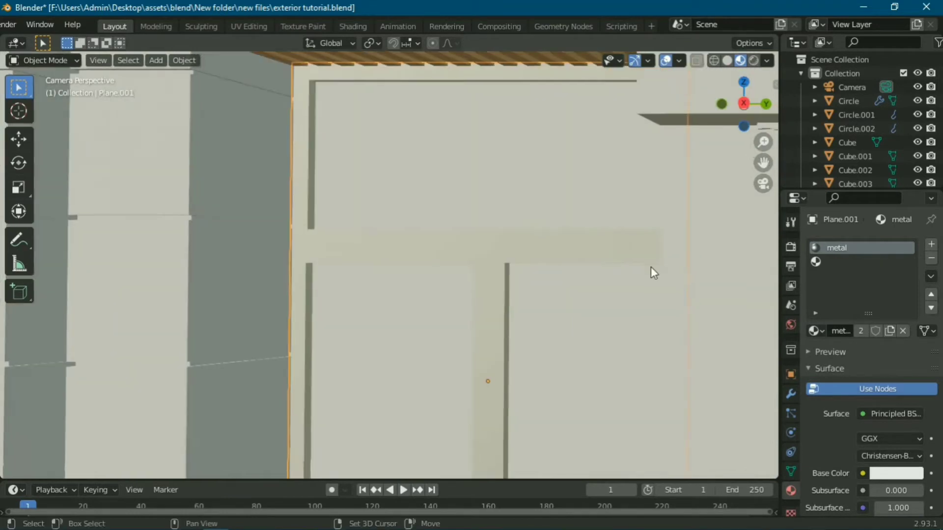
Assign the existing emission material to Plane.001's second slot.
click(834, 263)
click(818, 330)
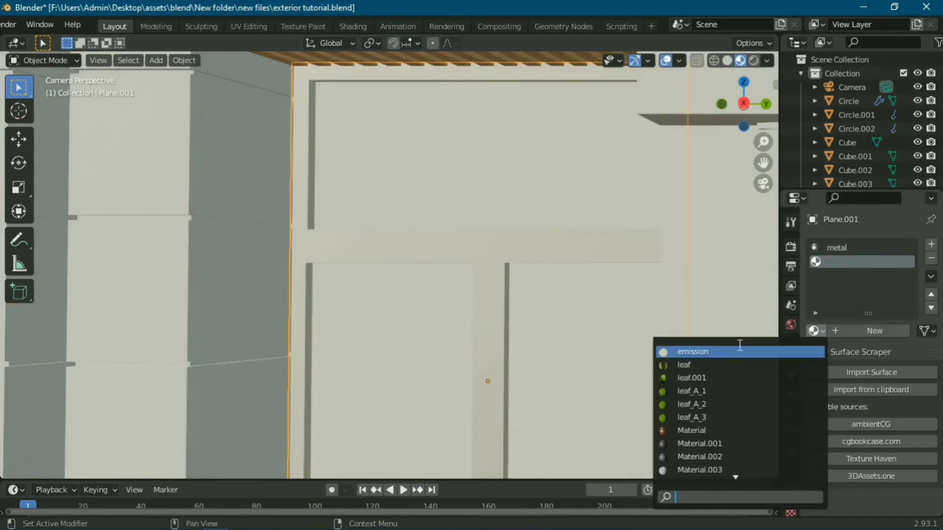
click(709, 351)
scroll(440, 183, down, 5)
scroll(493, 296, up, 1)
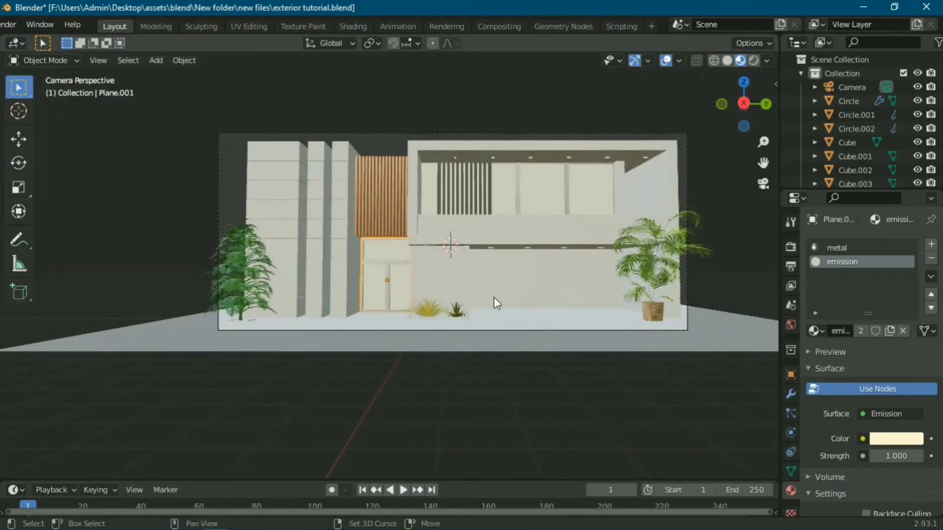
scroll(361, 269, up, 1)
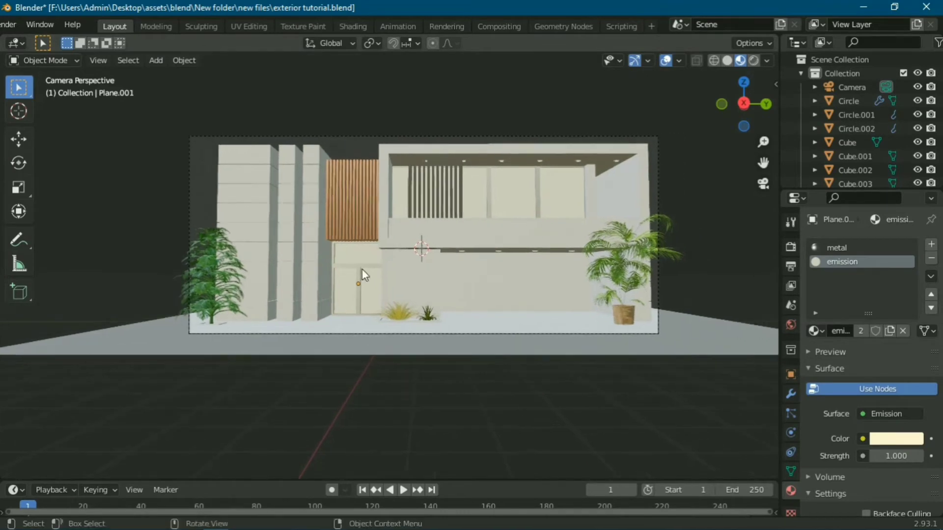
scroll(367, 302, up, 2)
Give wall panel Cube.005 a new material with dark grey 464646 base colour.
click(444, 290)
scroll(444, 290, up, 2)
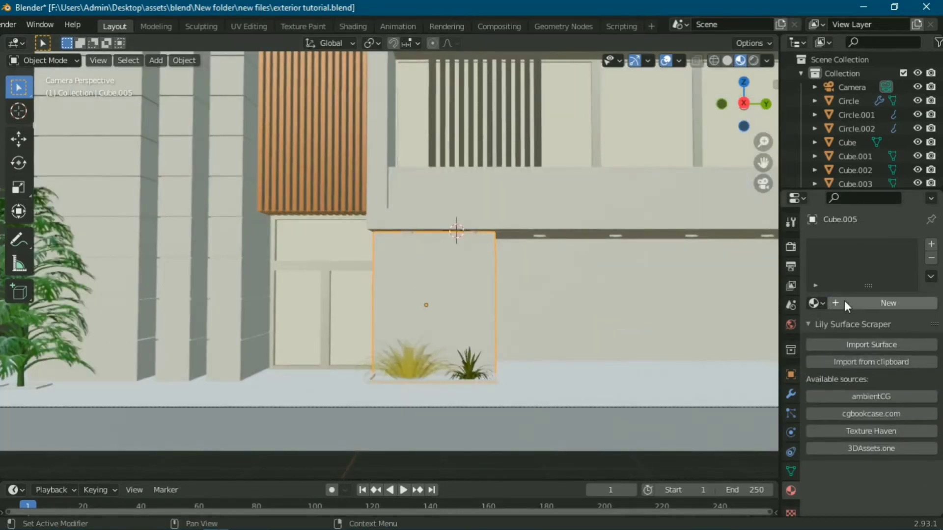
click(845, 303)
click(896, 445)
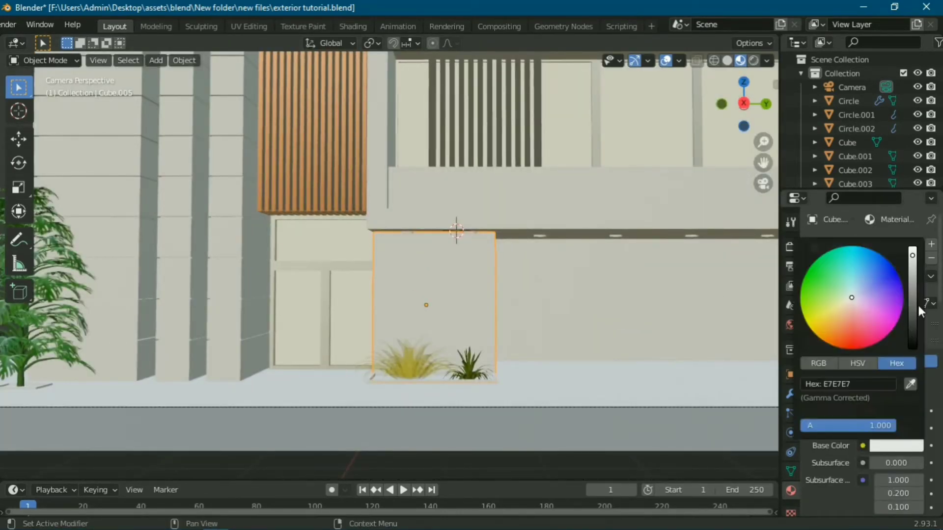
drag(915, 273, 912, 307)
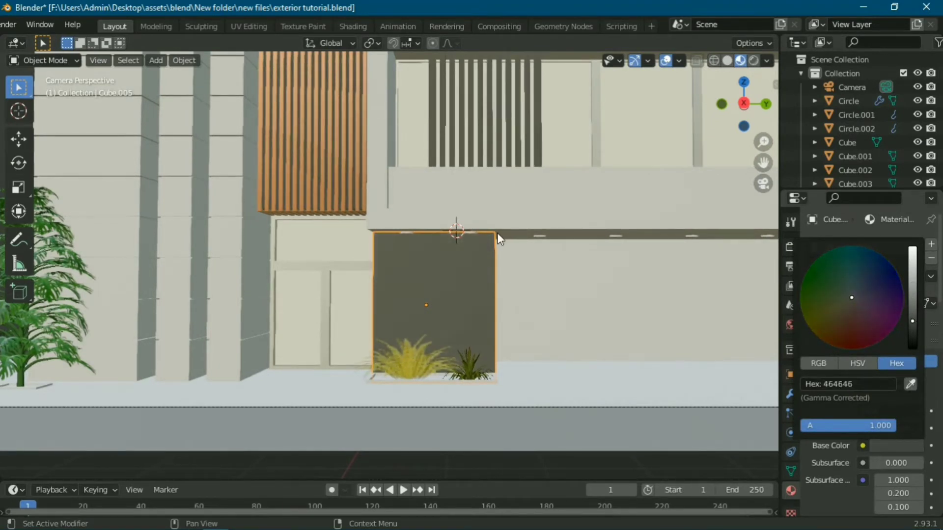
scroll(352, 286, down, 2)
Give the palm planter Plane.004 new Material.007 plus a second material slot.
shift+middle_drag(352, 286, 617, 240)
scroll(465, 291, up, 3)
scroll(506, 253, up, 1)
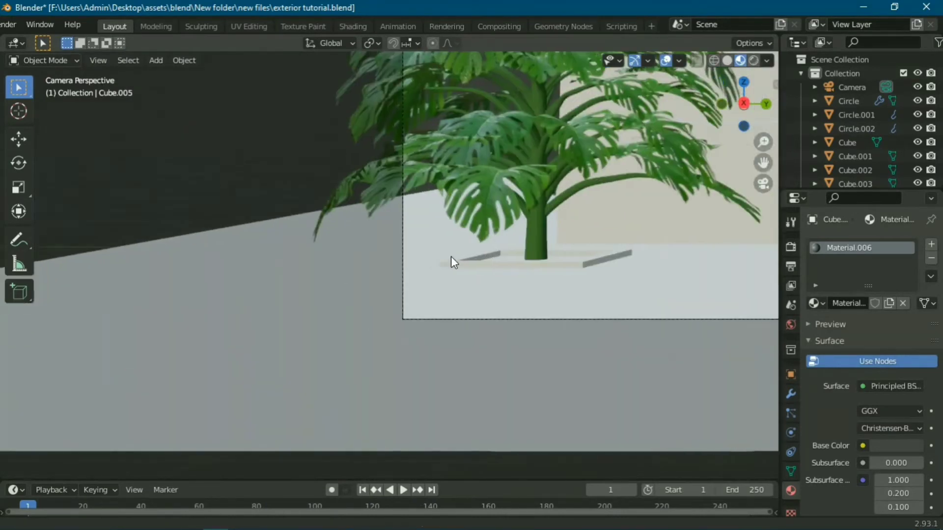
scroll(450, 257, down, 1)
click(512, 266)
scroll(474, 276, up, 2)
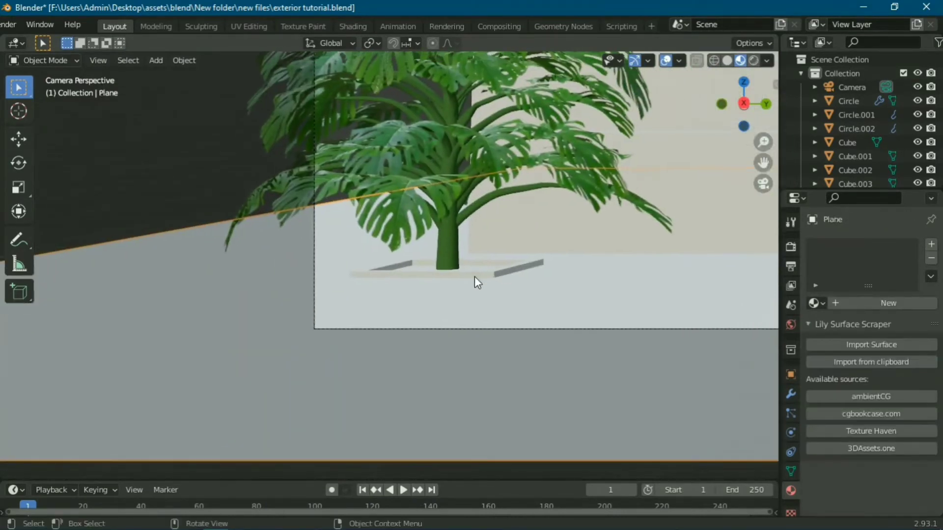
click(884, 302)
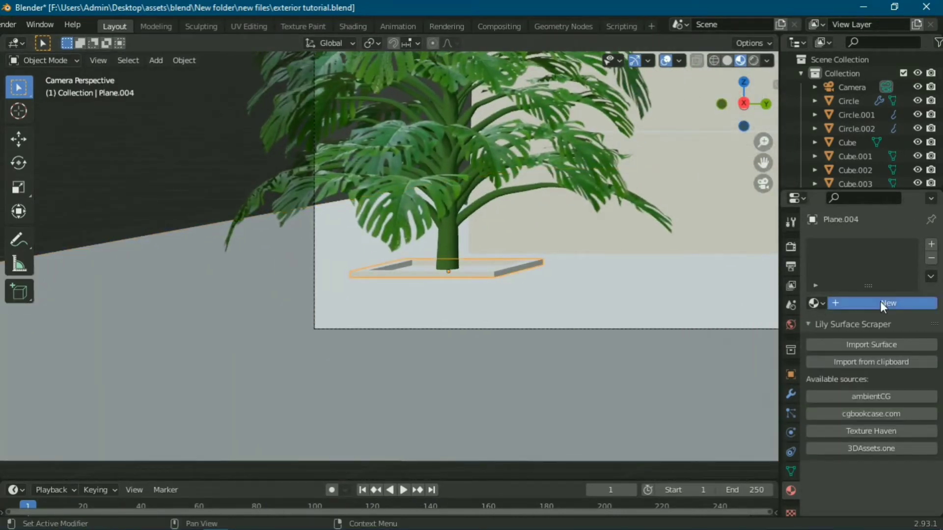
click(932, 245)
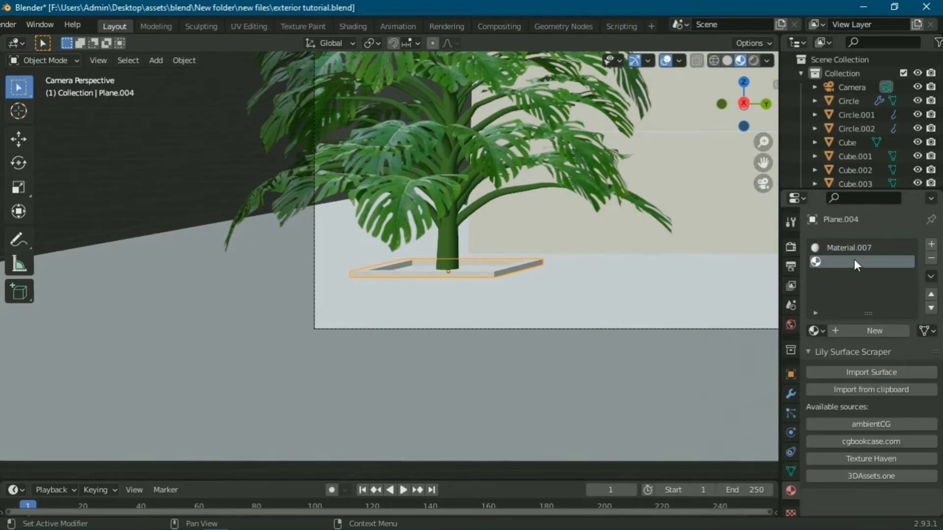
In Edit Mode, focus on and select the planter's inner floor face.
key(Tab)
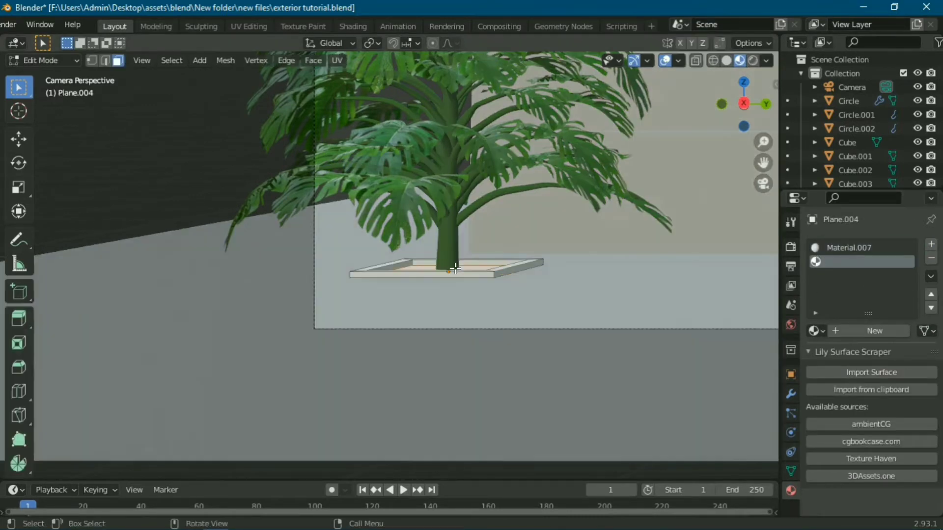
key(KP_Decimal)
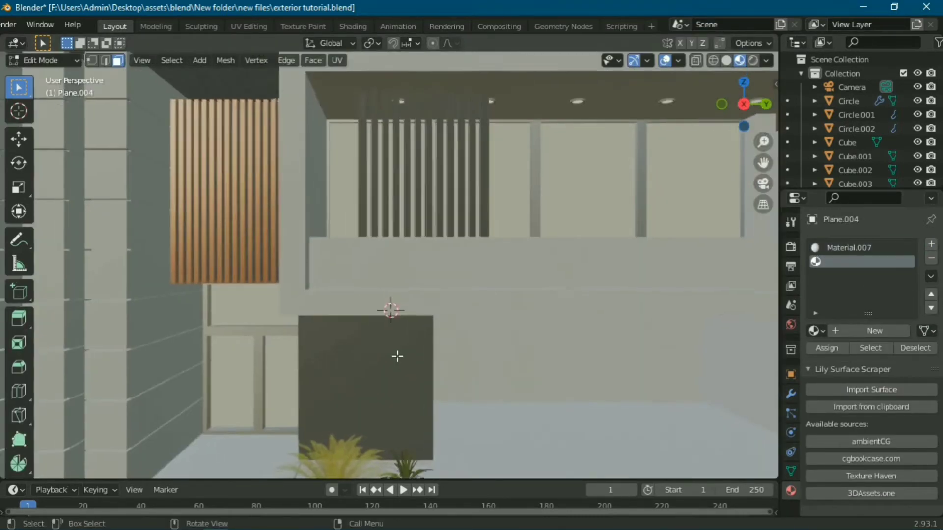
key(KP_Decimal)
middle_drag(368, 312, 382, 345)
scroll(382, 344, up, 3)
scroll(421, 305, up, 3)
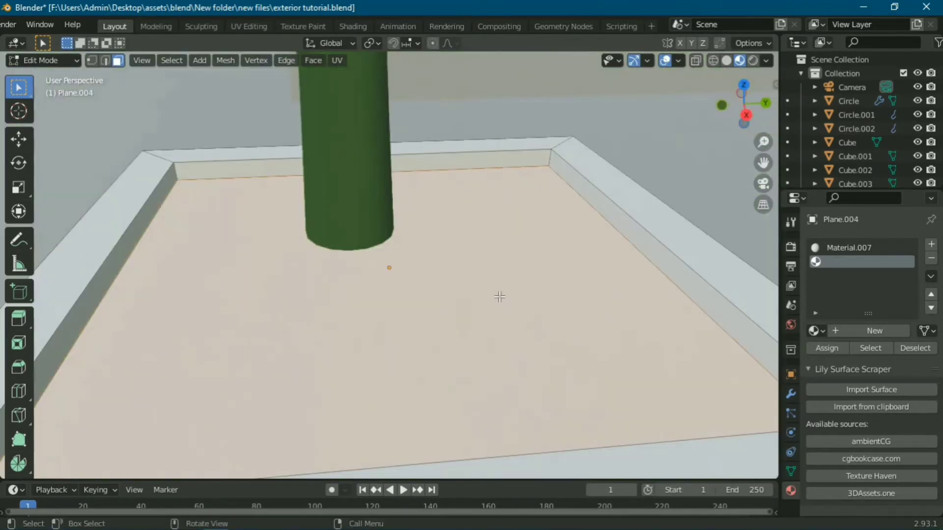
click(874, 331)
Assign the emission material to the planter floor through the second slot.
click(825, 264)
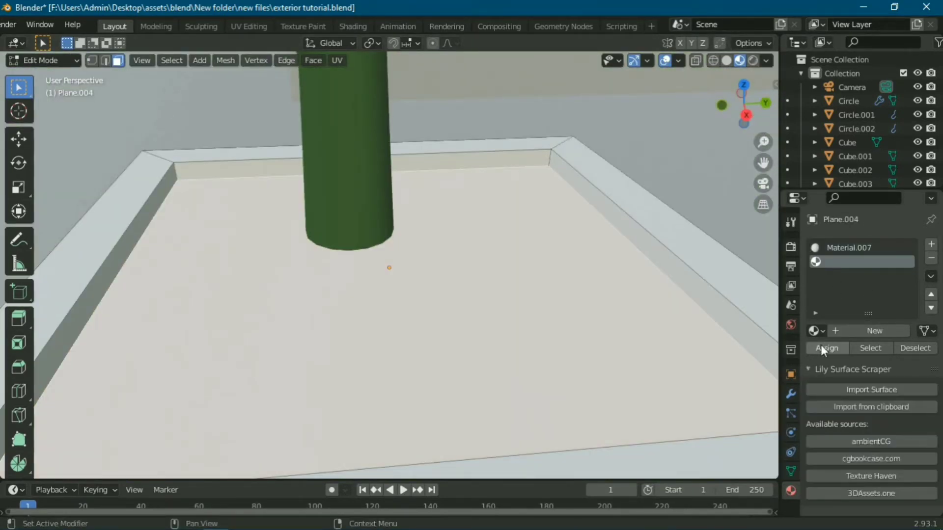
click(815, 331)
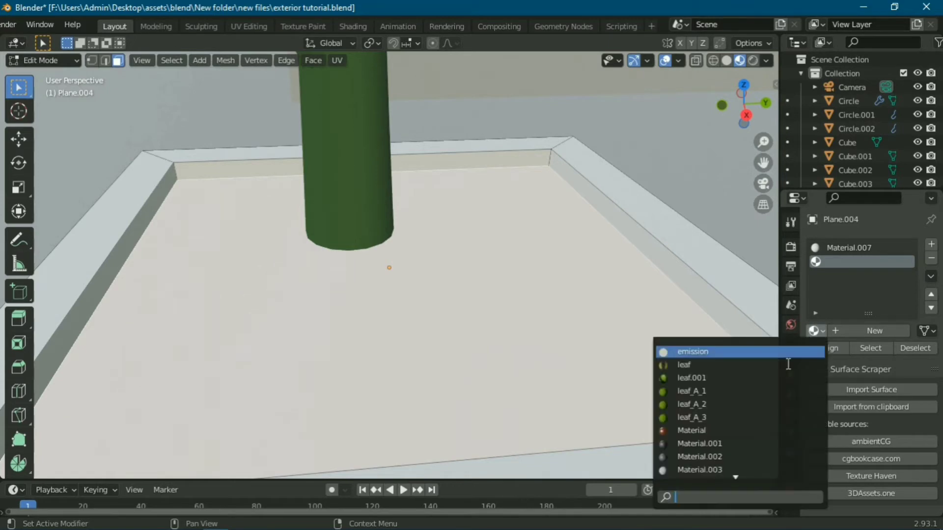
click(783, 353)
scroll(641, 302, down, 3)
key(Tab)
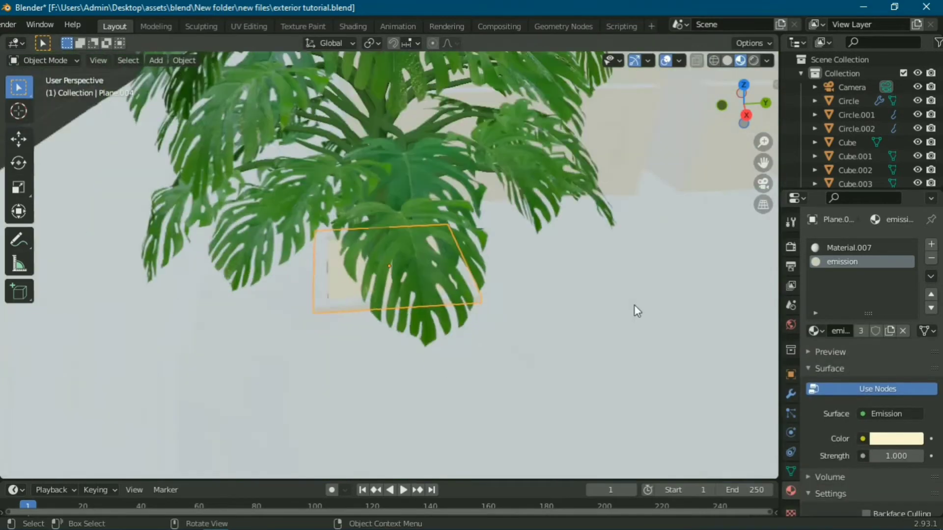
key(KP_0)
scroll(635, 304, up, 3)
Set the planter frame's Material.007 base colour to grey 919191.
click(838, 249)
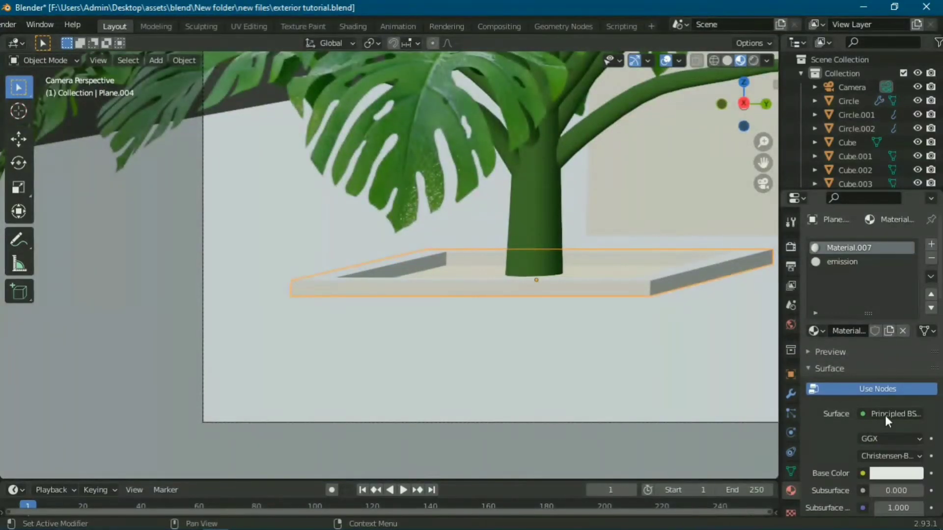
click(886, 472)
drag(912, 279, 912, 310)
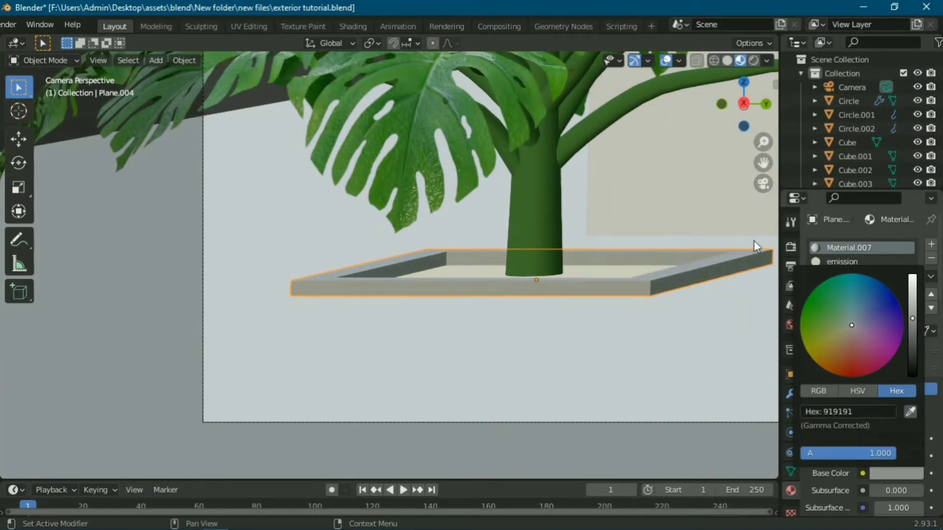
scroll(684, 290, down, 4)
mouse_move(684, 290)
shift+middle_down()
mouse_move(274, 309)
mouse_move(700, 287)
mouse_move(617, 300)
mouse_move(650, 279)
mouse_move(471, 290)
shift+middle_up()
Navigate from the camera view across the scene to bring the potted palm into view.
scroll(472, 291, down, 4)
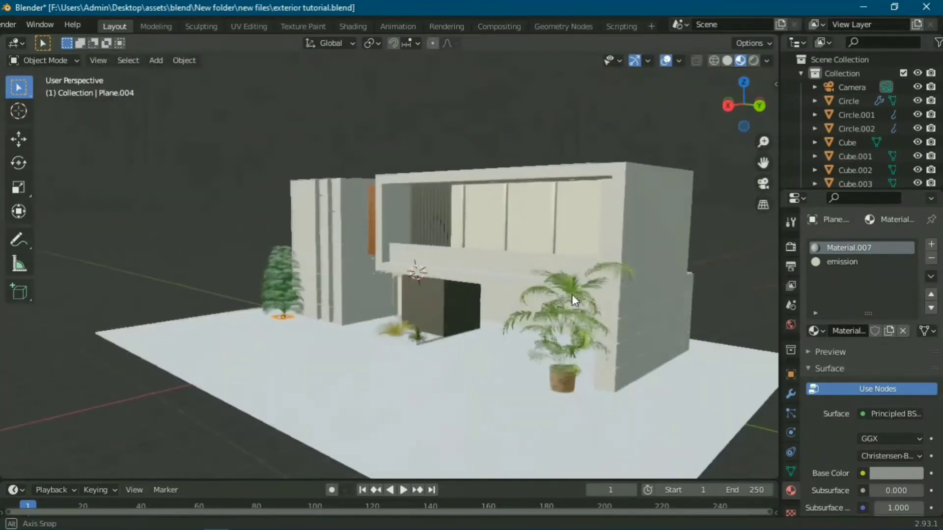
middle_drag(571, 293, 581, 396)
click(580, 402)
key(KP_0)
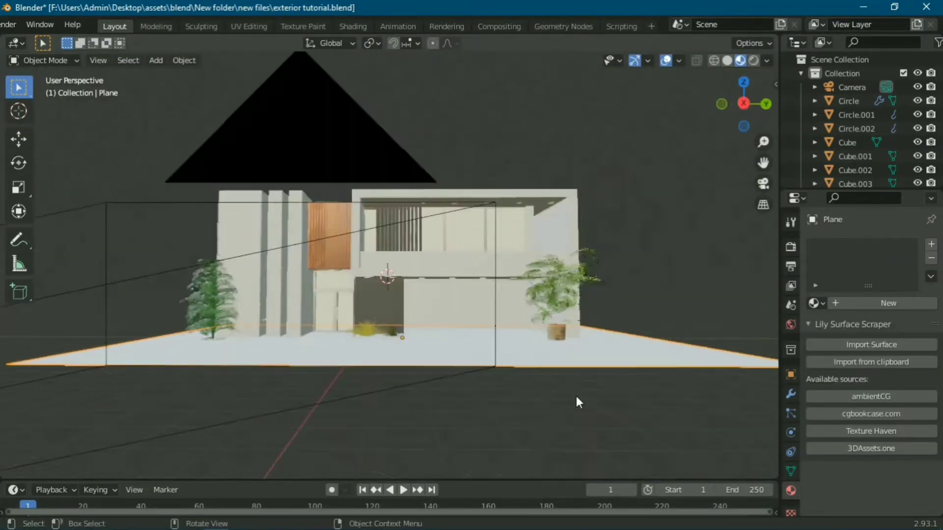
scroll(570, 344, up, 5)
scroll(638, 294, down, 2)
shift+middle_drag(691, 285, 244, 290)
scroll(507, 274, up, 4)
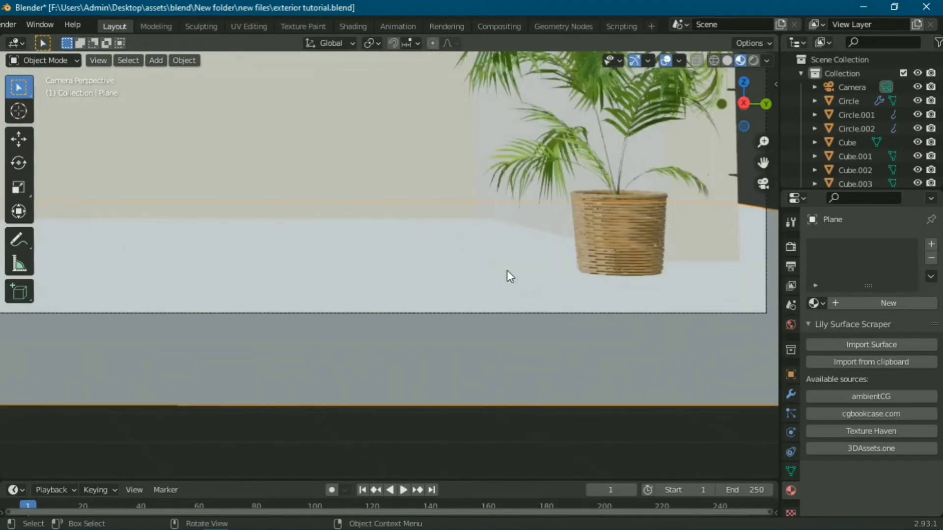
scroll(540, 294, down, 3)
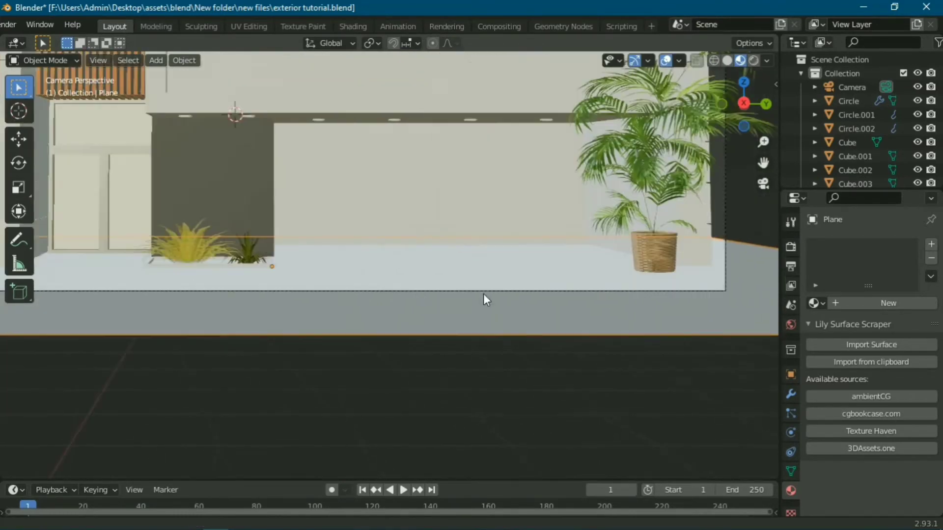
scroll(355, 260, up, 2)
scroll(378, 256, up, 2)
scroll(378, 279, up, 2)
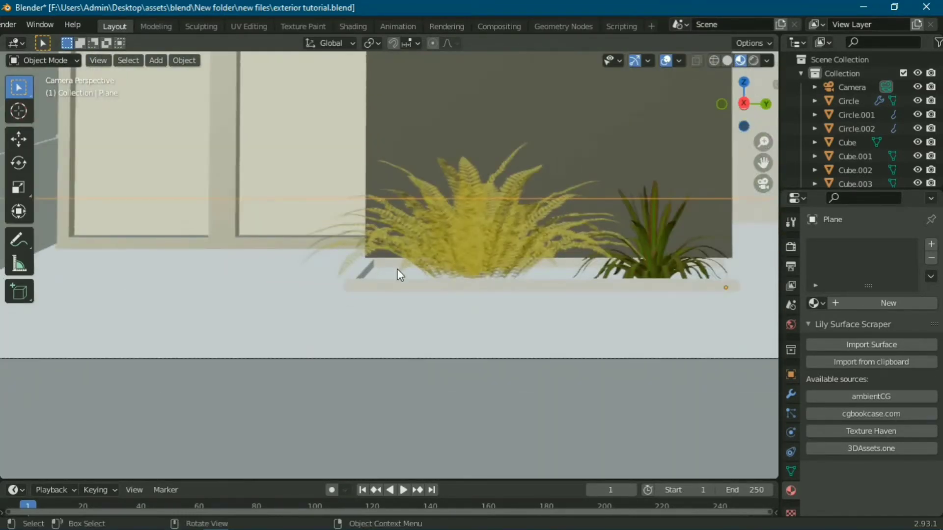
Give the fern planter Cube.009 a new material, Material.008.
click(394, 271)
click(369, 279)
scroll(388, 279, down, 7)
scroll(418, 295, up, 1)
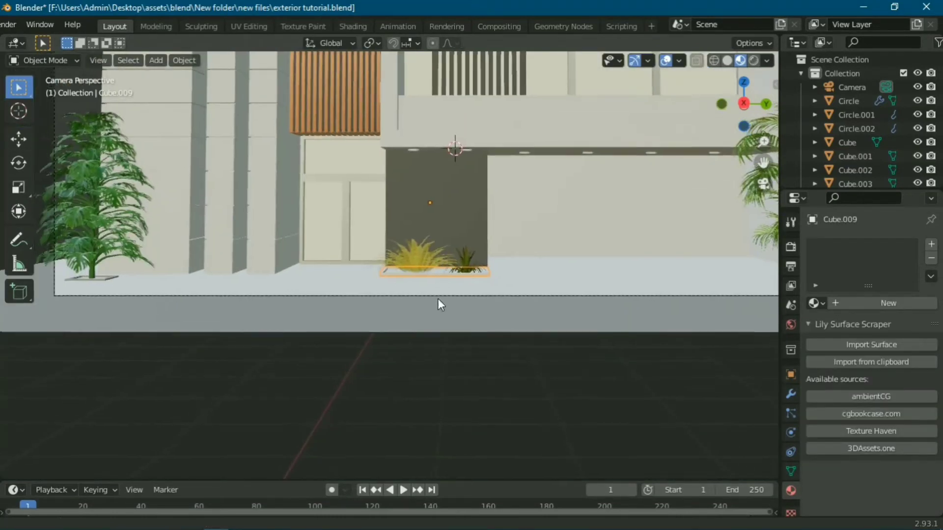
scroll(437, 319, up, 1)
scroll(402, 298, up, 4)
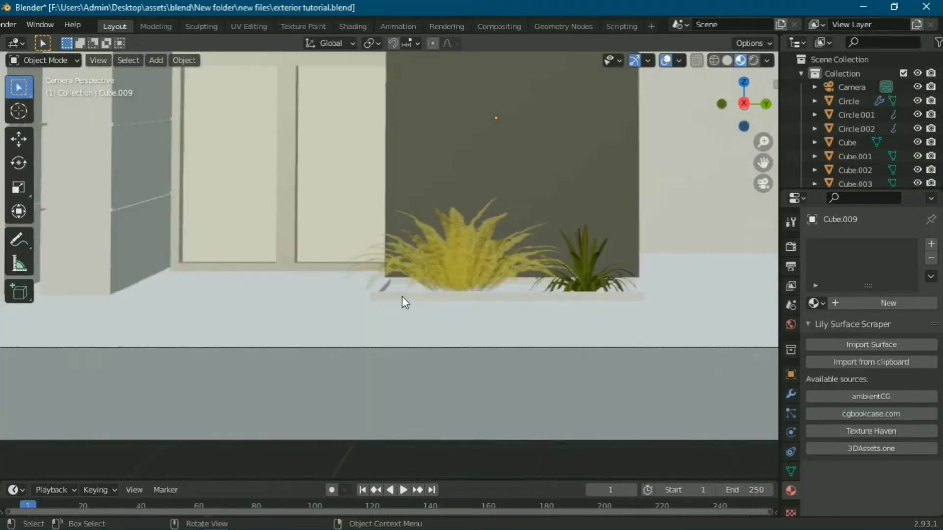
click(880, 306)
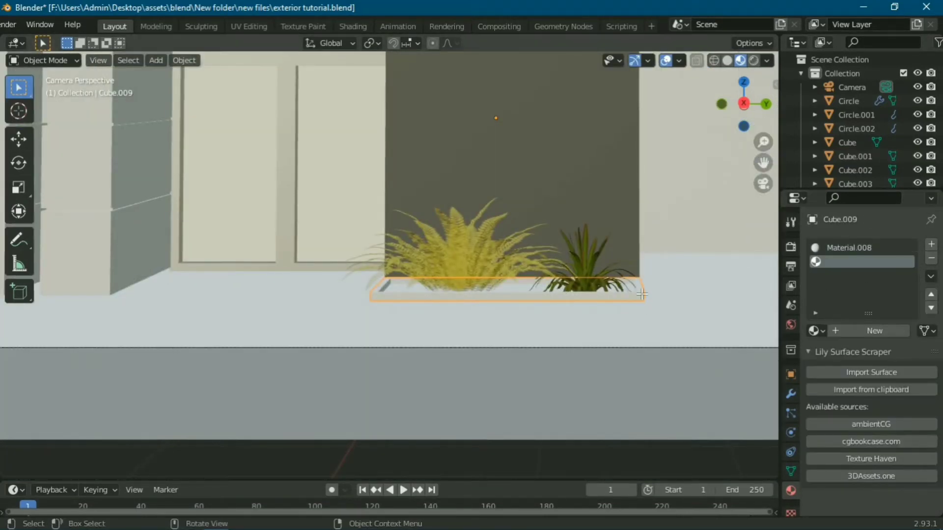
Give the fern planter's floor a separate muted green Material.009.
key(Tab)
key(KP_Decimal)
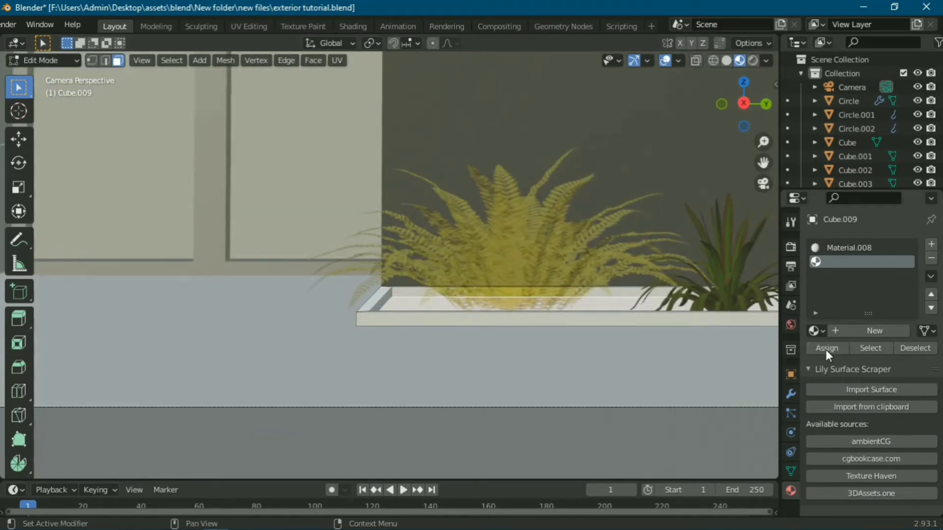
click(860, 331)
click(889, 492)
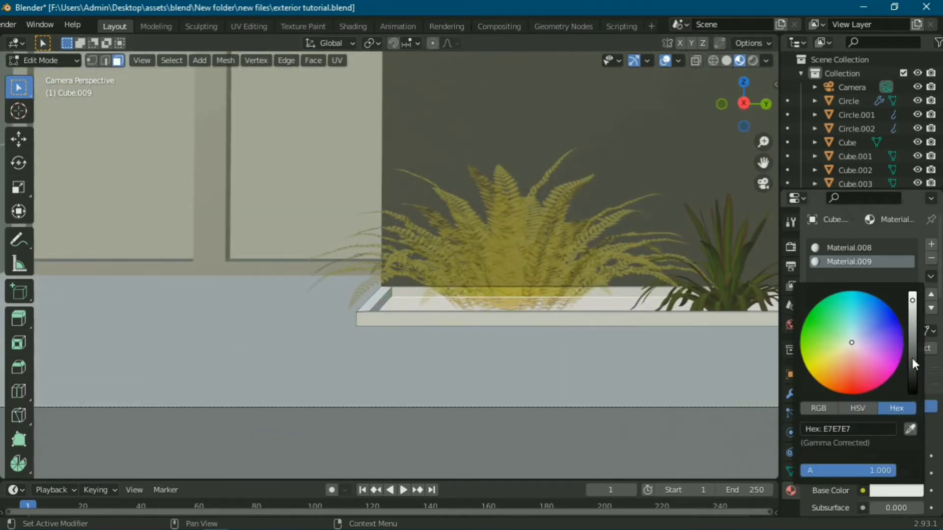
drag(912, 299, 912, 339)
drag(839, 357, 835, 338)
key(Tab)
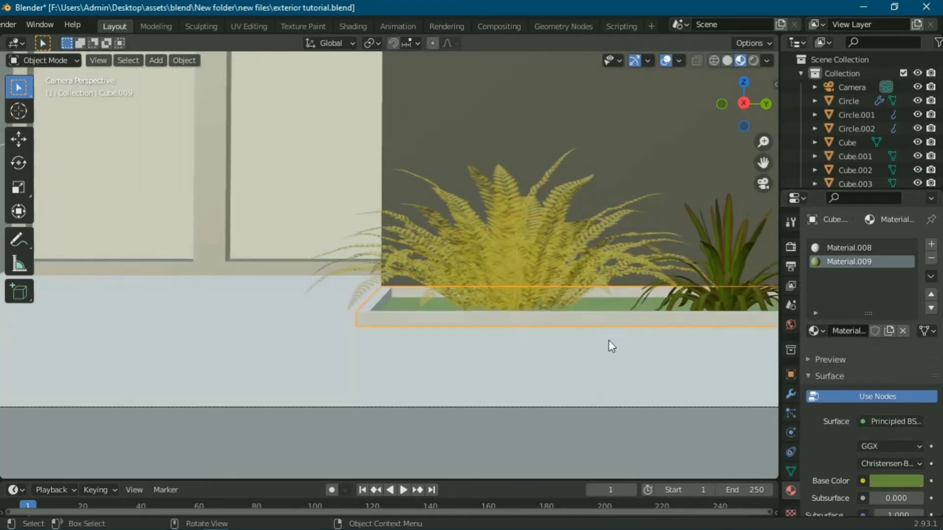
Darken the planter frame's Material.008 to grey 757575.
click(883, 248)
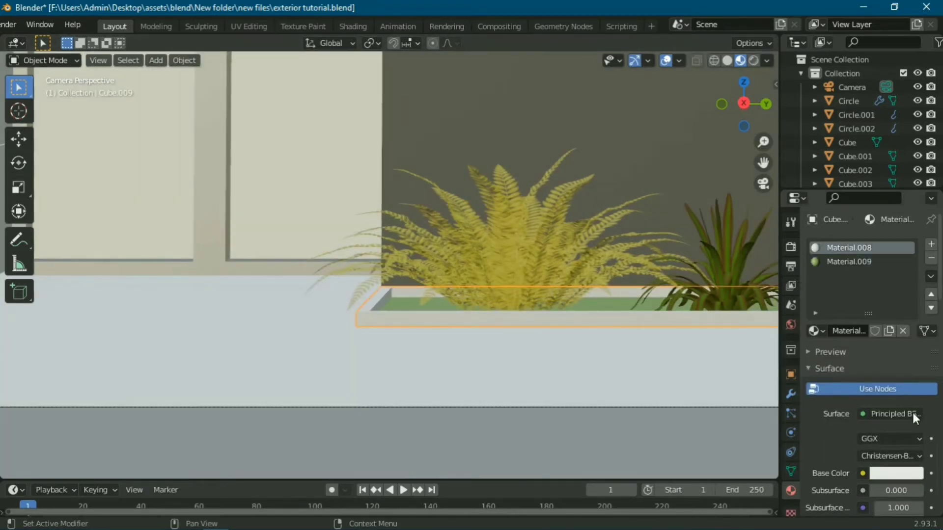
click(896, 473)
click(913, 328)
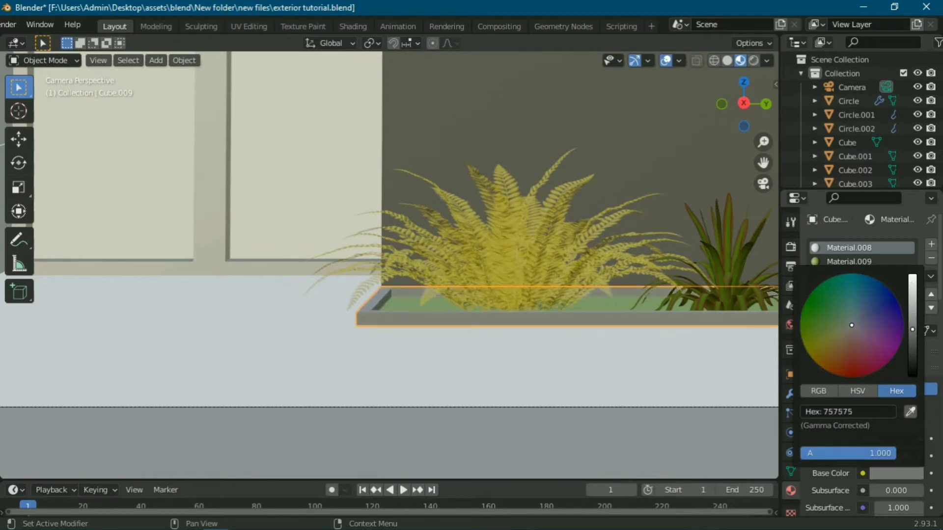
Save the house exterior file with Ctrl+S.
key(ctrl+s)
scroll(484, 271, down, 4)
scroll(466, 255, down, 5)
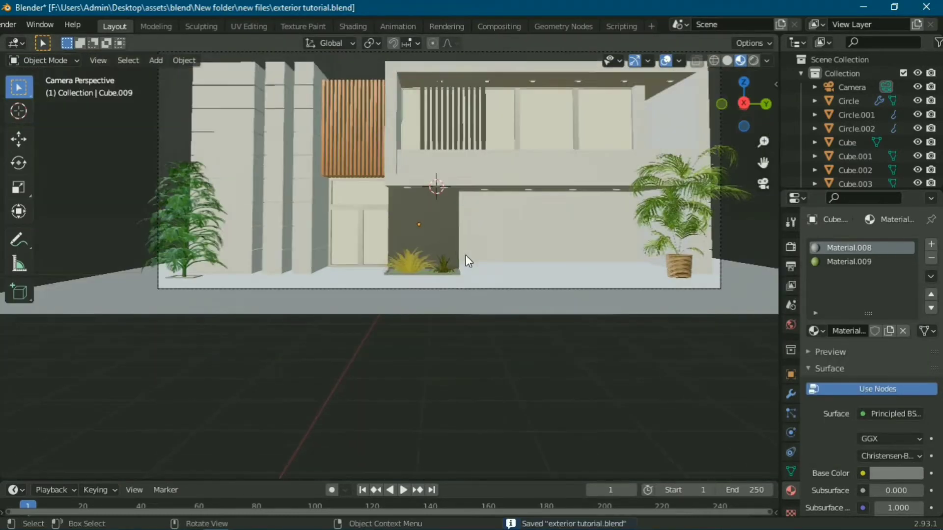
scroll(462, 265, down, 2)
scroll(462, 224, up, 8)
scroll(462, 225, up, 3)
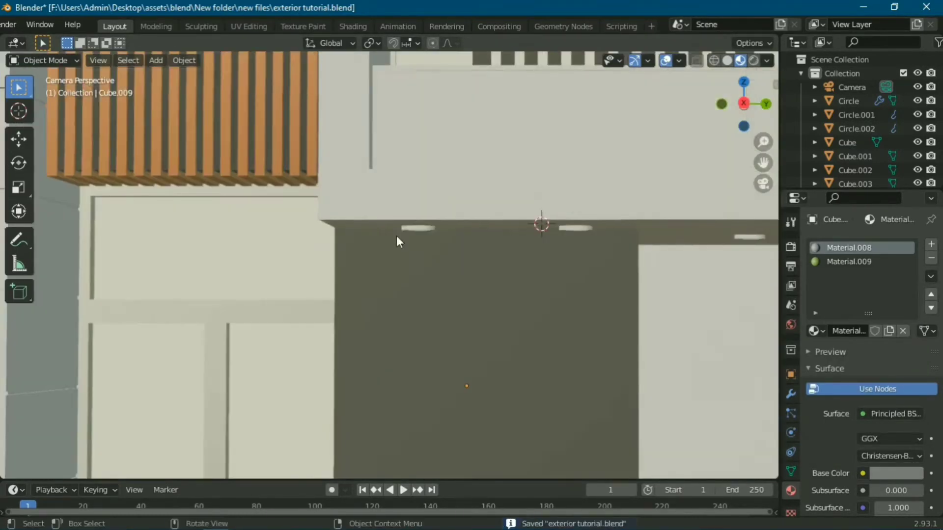
Inspect the small light bar Circle.002, deselect it, and view the house's left side.
click(414, 225)
scroll(442, 235, up, 2)
scroll(452, 196, down, 5)
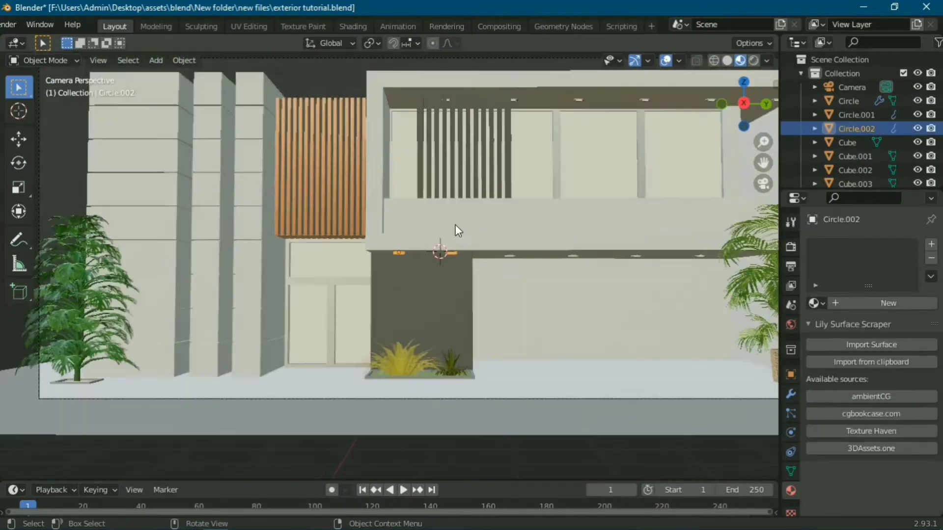
scroll(456, 224, down, 3)
click(437, 471)
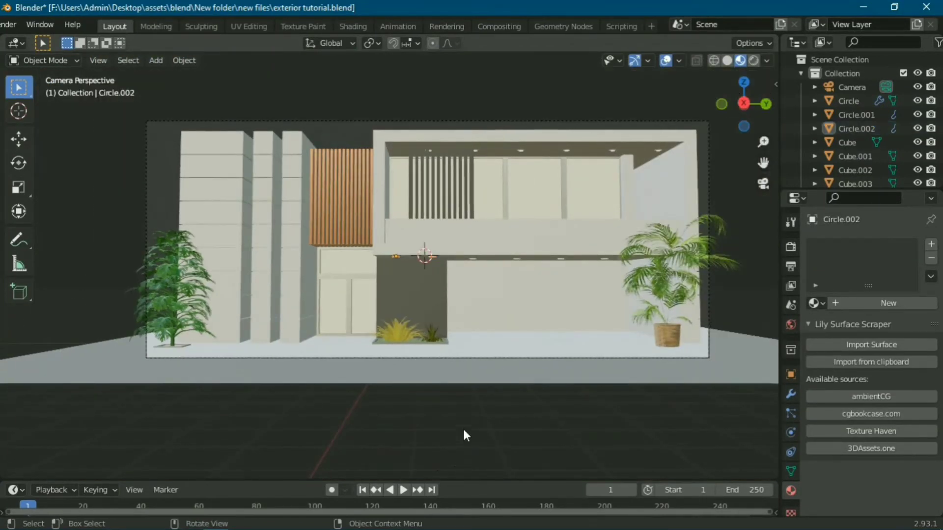
scroll(465, 287, up, 1)
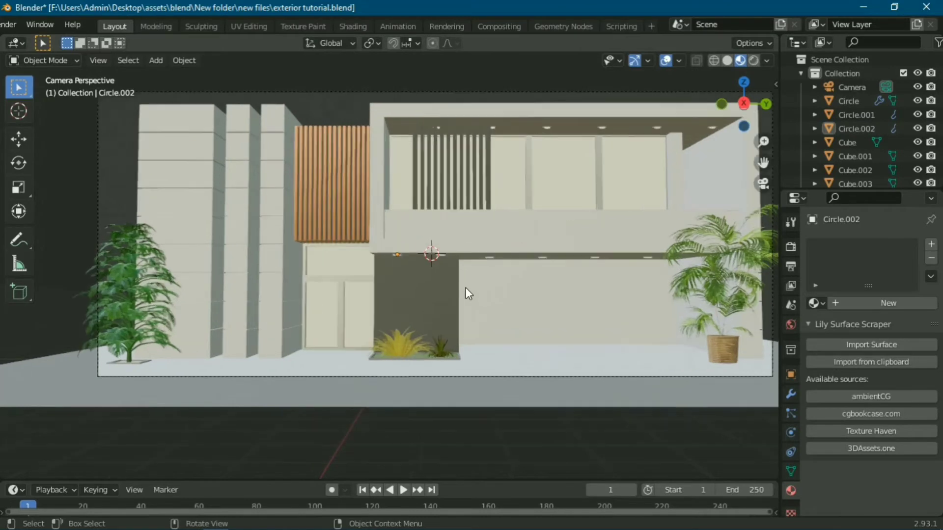
scroll(505, 344, down, 2)
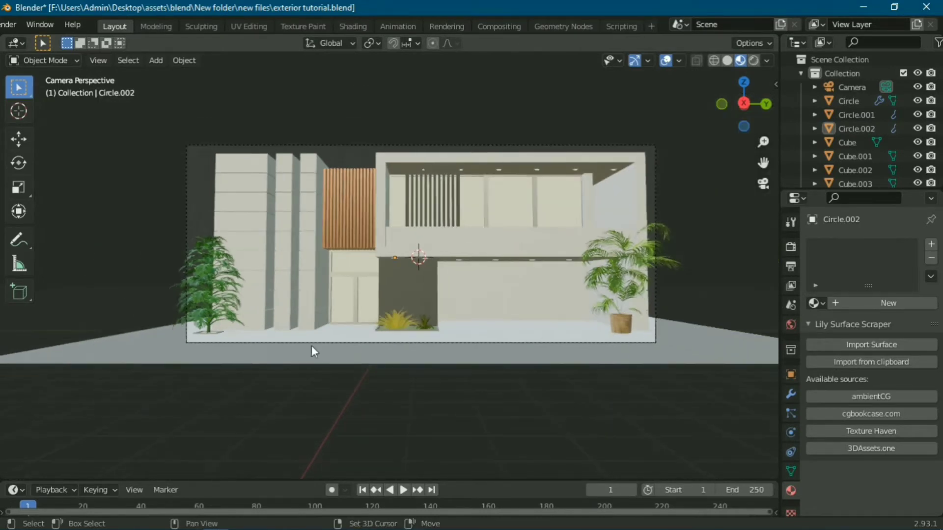
shift+middle_drag(311, 345, 479, 378)
Select the tall left wall block Cube and enlarge the timeline area below the viewport.
click(436, 250)
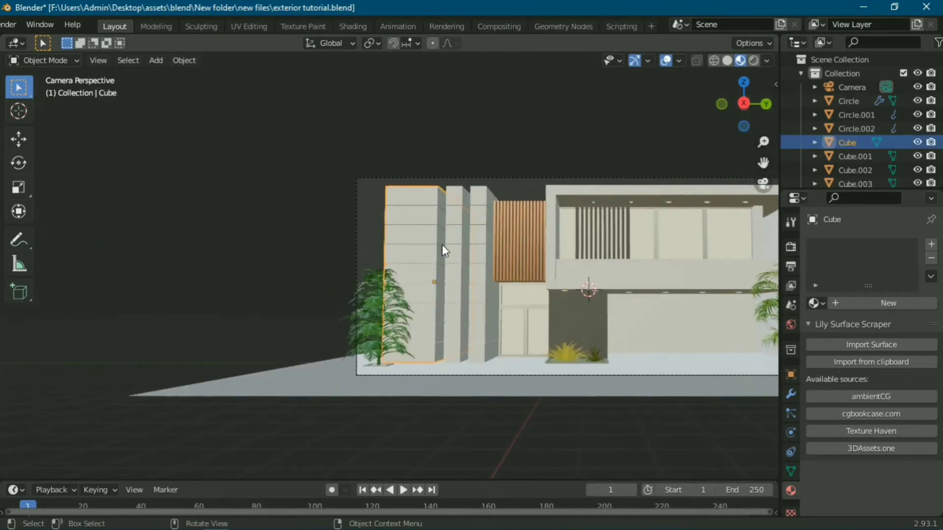
scroll(467, 240, up, 2)
scroll(467, 240, up, 1)
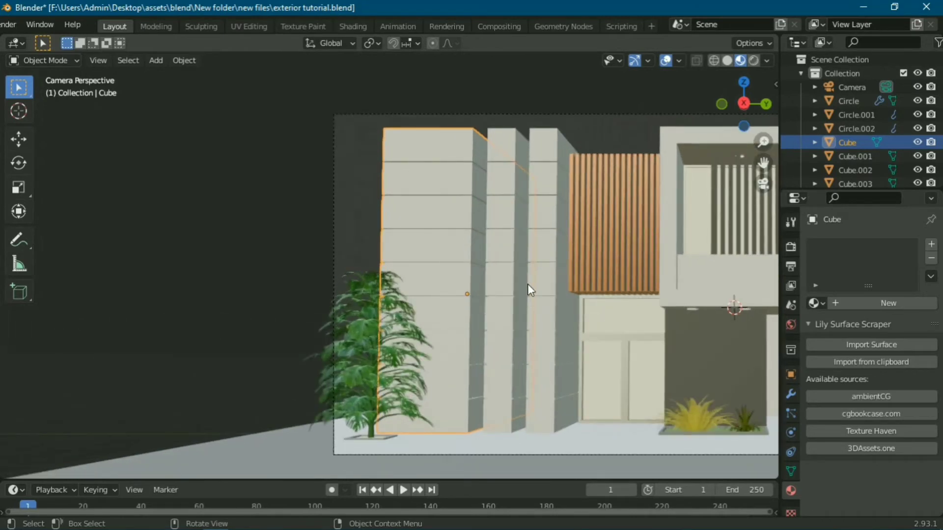
drag(523, 480, 525, 299)
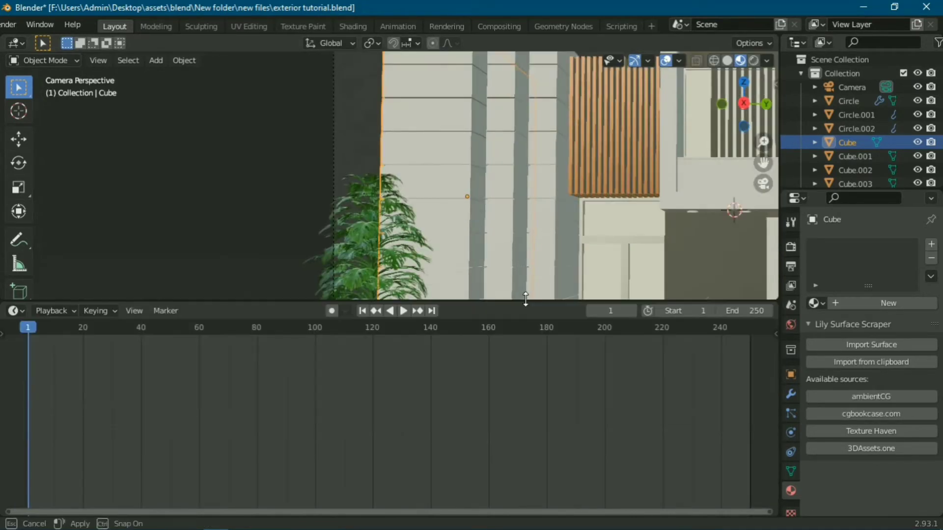
scroll(449, 178, down, 3)
scroll(396, 90, down, 2)
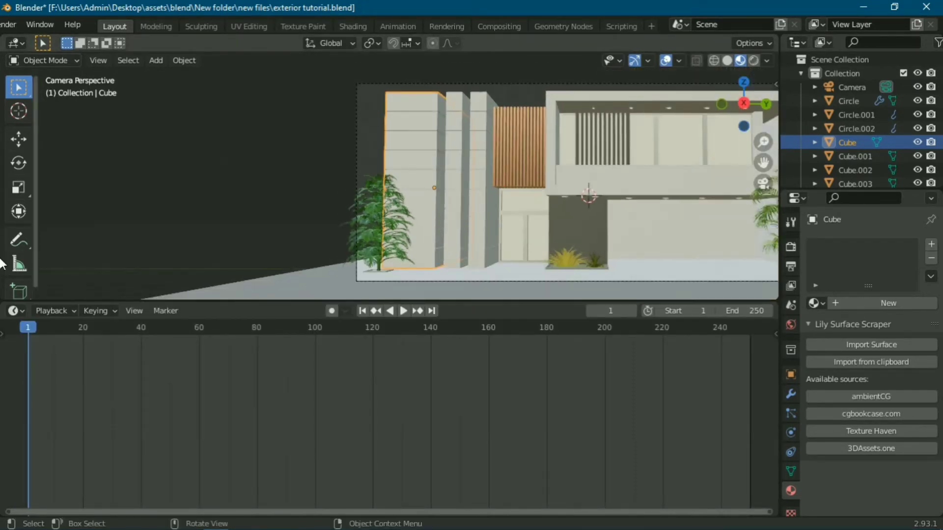
Turn the lower area into a Shader Editor and add new Material.010 to Cube.
click(15, 311)
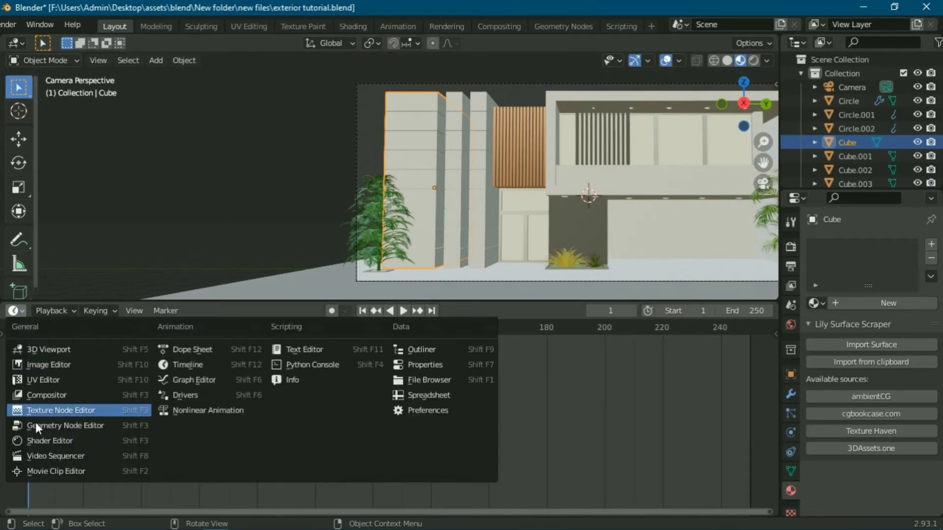
click(38, 441)
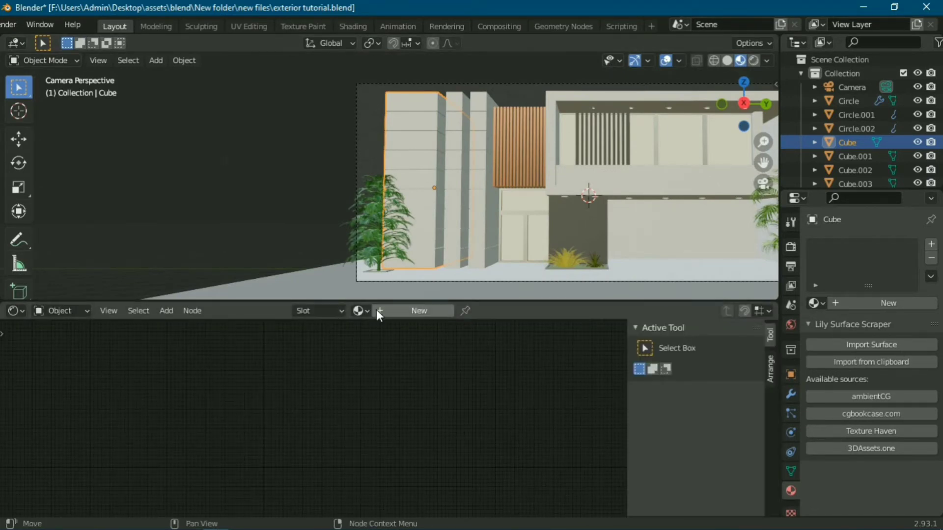
click(421, 318)
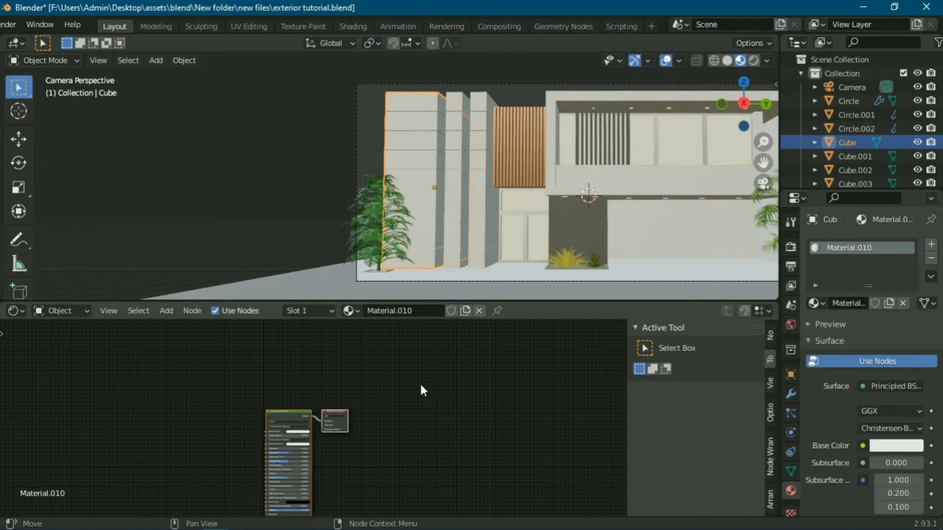
scroll(256, 395, up, 2)
middle_drag(256, 395, 425, 360)
scroll(370, 406, up, 3)
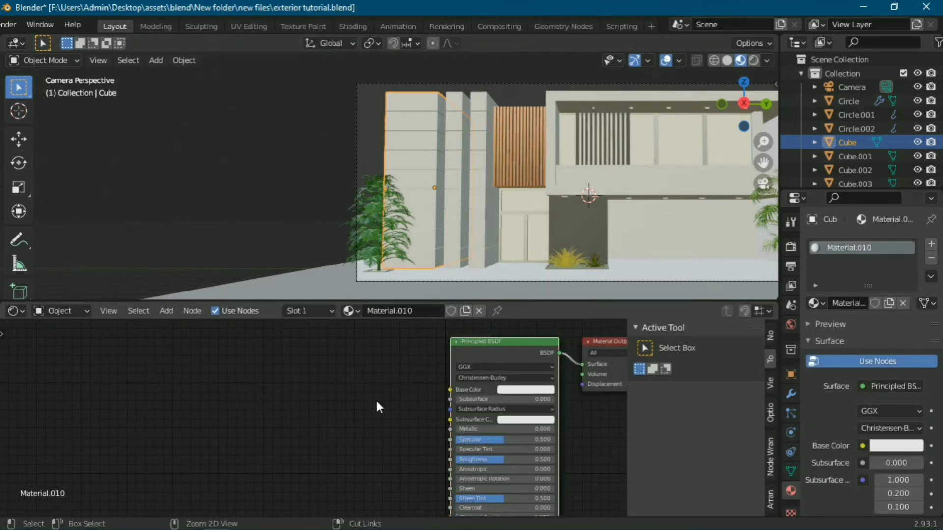
Use Principled Texture Setup (Ctrl+Shift+T) to load all five Concrete_017 images from the textures folder.
key(ctrl+shift+t)
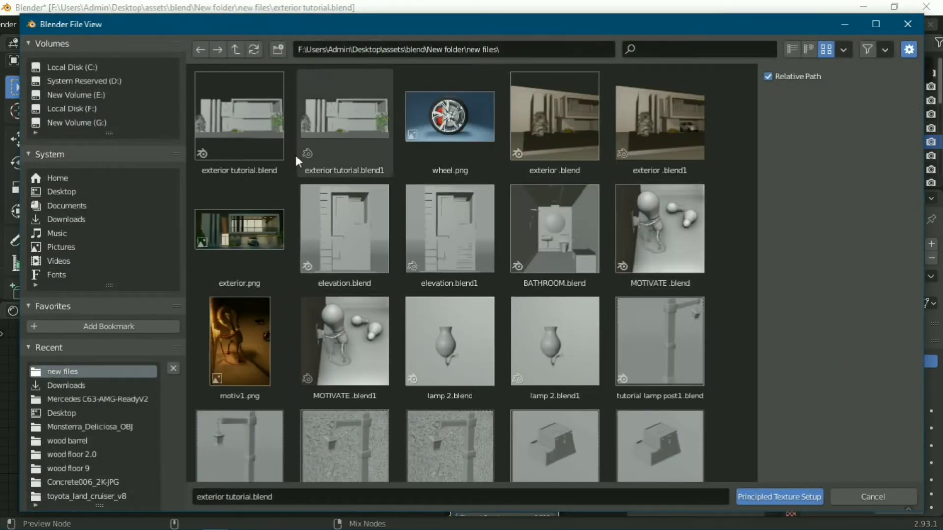
key(Escape)
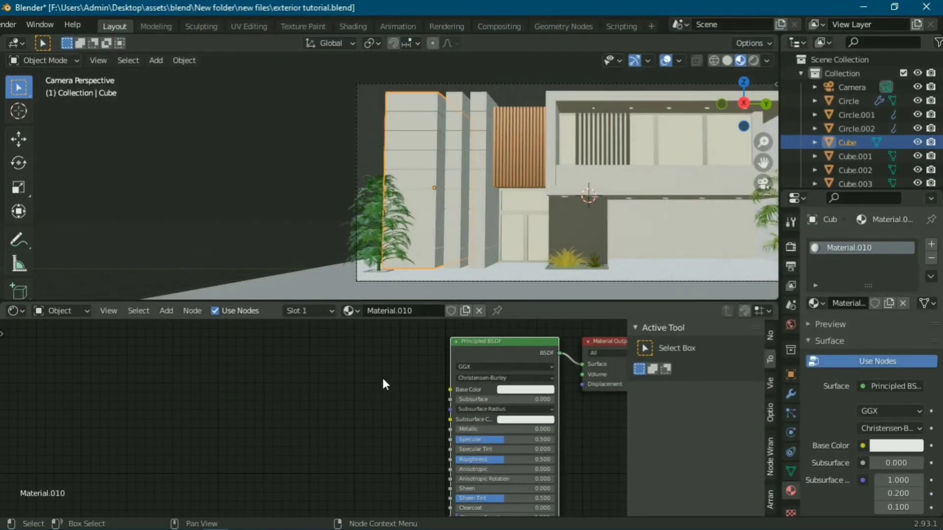
key(ctrl+shift+t)
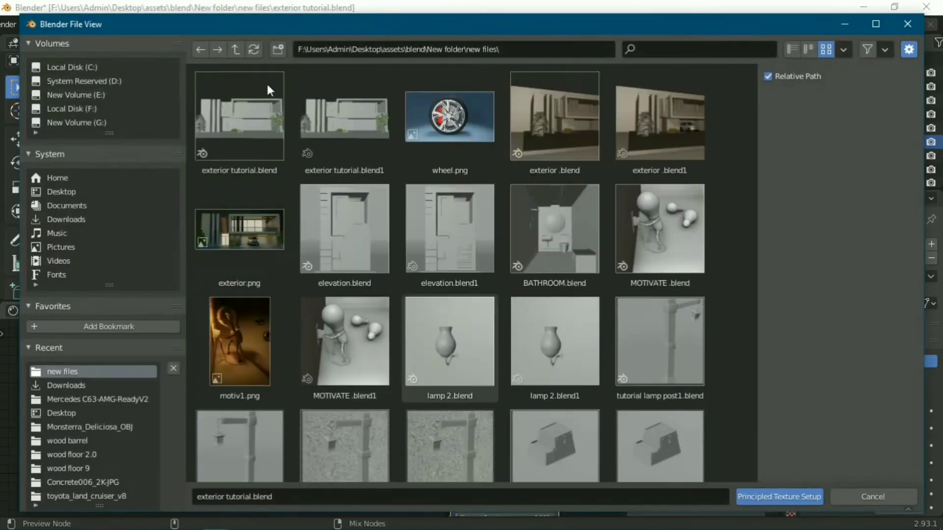
click(74, 376)
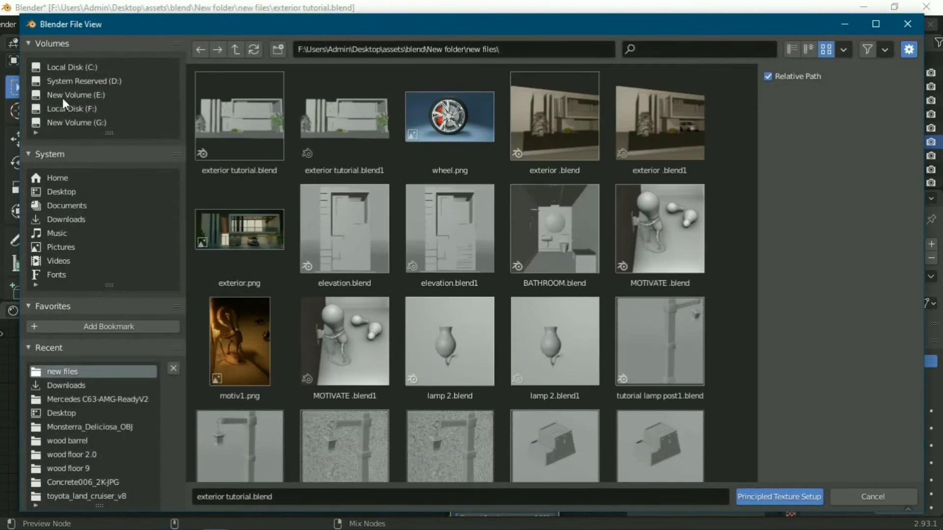
click(241, 48)
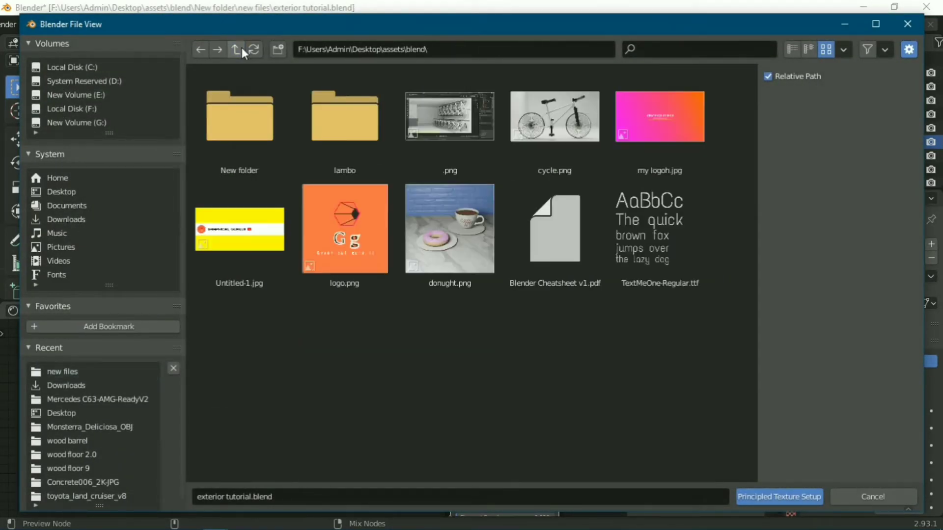
click(236, 50)
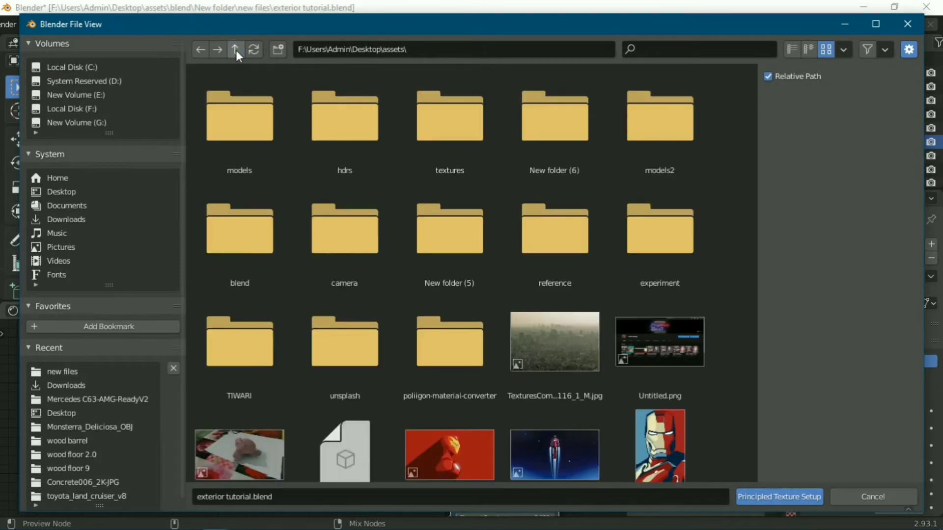
double_click(458, 116)
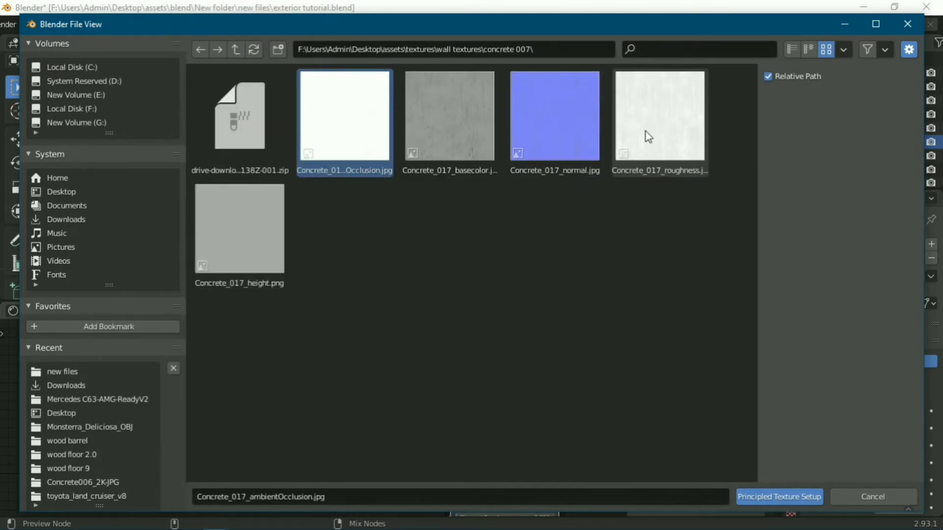
shift+click(238, 240)
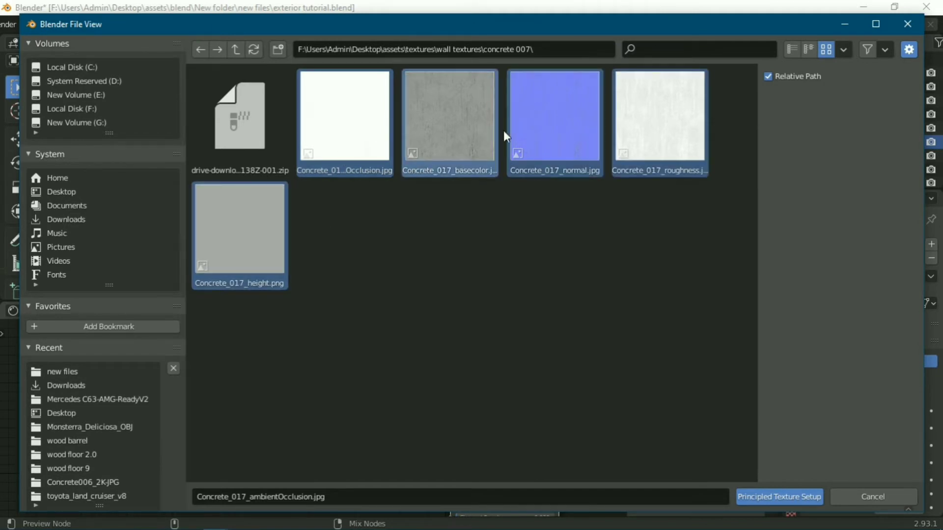
click(768, 498)
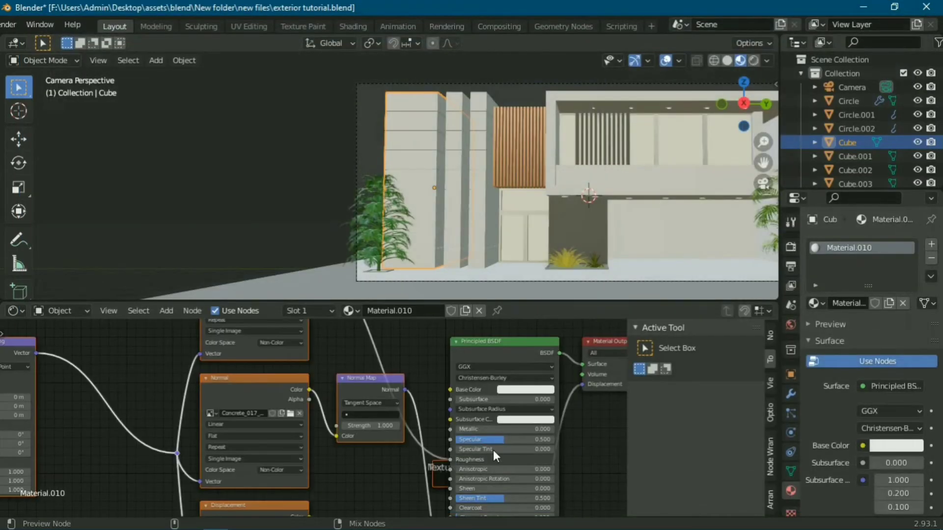
Duplicate the Roughness image texture node and place the copy above the original.
scroll(456, 164, up, 2)
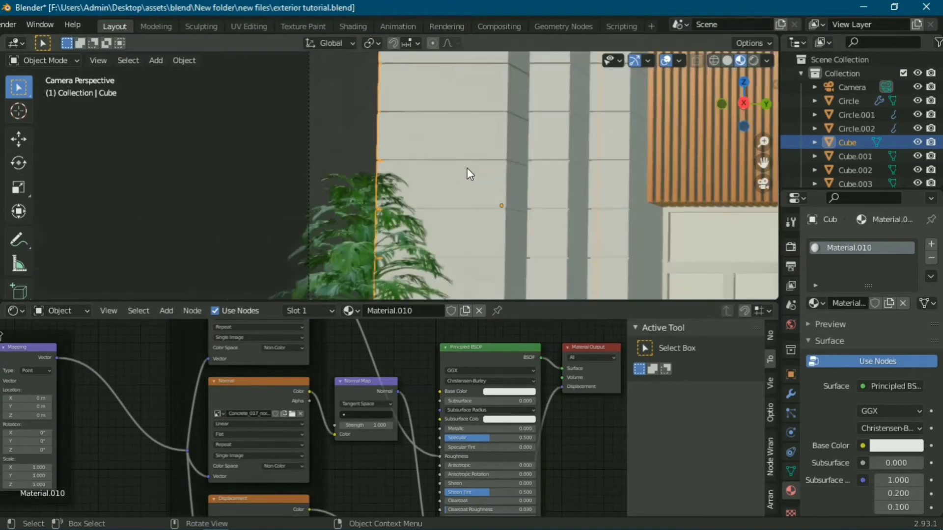
scroll(467, 168, up, 2)
scroll(469, 170, up, 2)
scroll(473, 179, down, 3)
scroll(384, 377, down, 2)
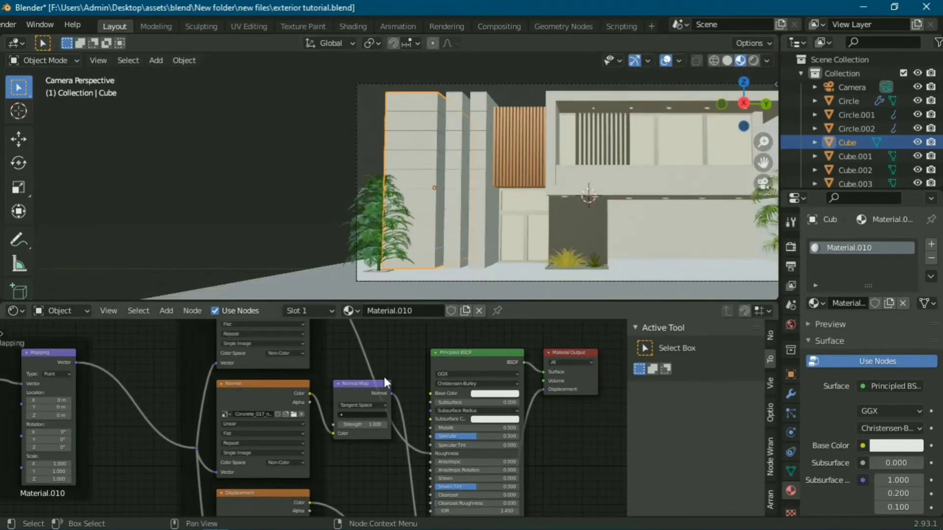
scroll(384, 393, down, 2)
middle_drag(384, 403, 382, 437)
scroll(382, 437, up, 3)
scroll(388, 419, up, 2)
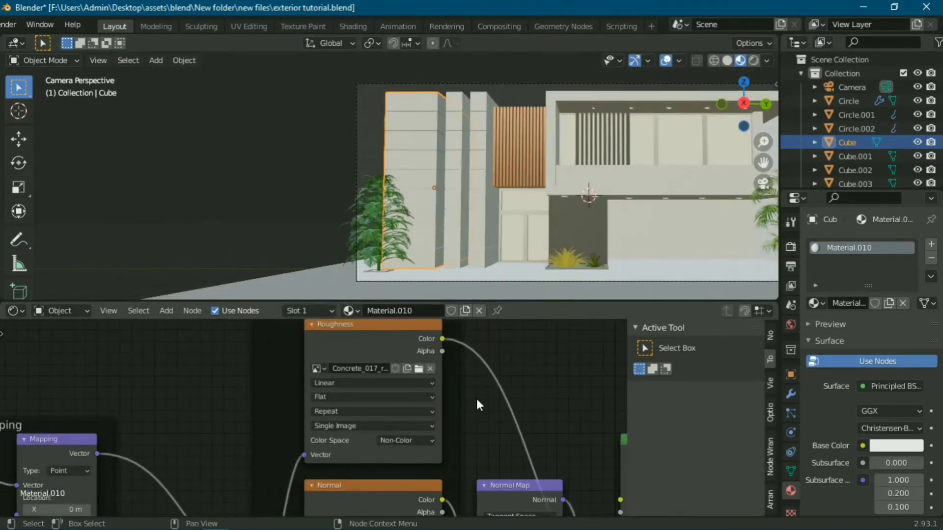
mouse_move(476, 398)
middle_down()
mouse_move(326, 420)
mouse_move(400, 442)
middle_up()
scroll(349, 432, down, 3)
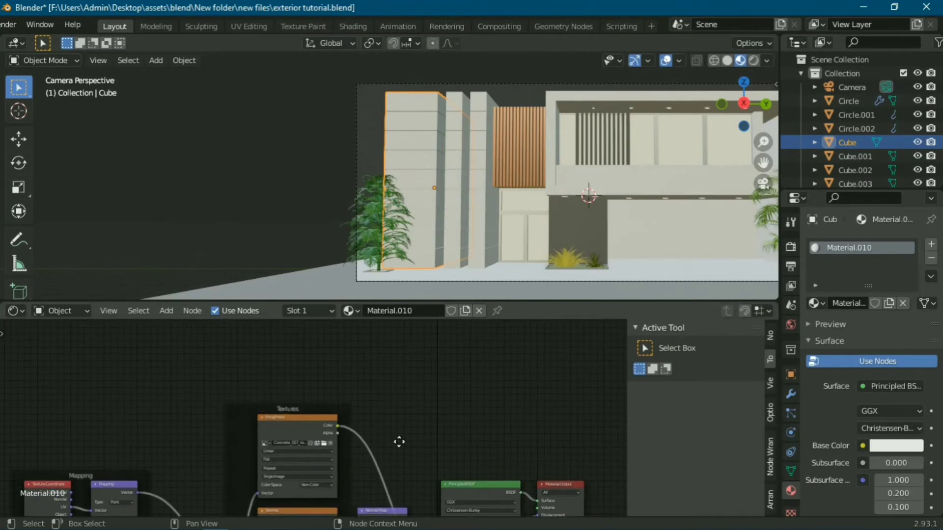
key(shift+d)
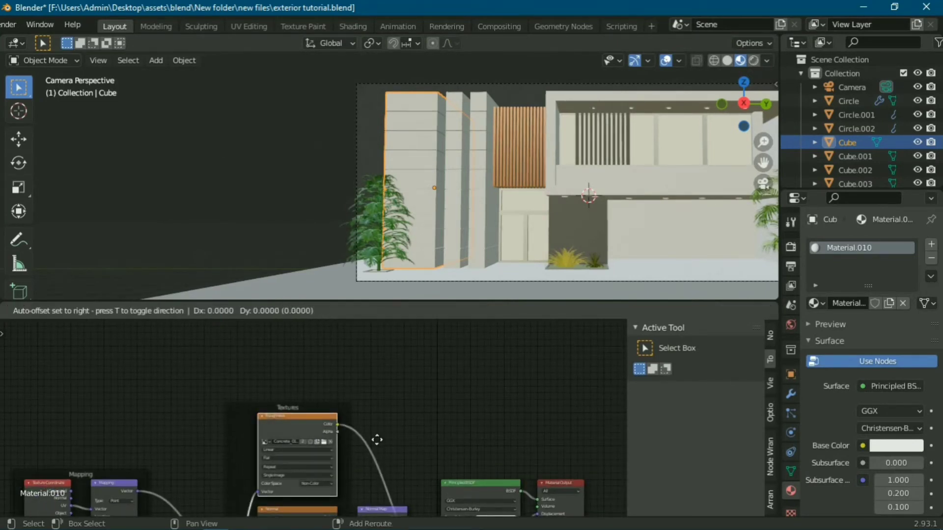
click(376, 351)
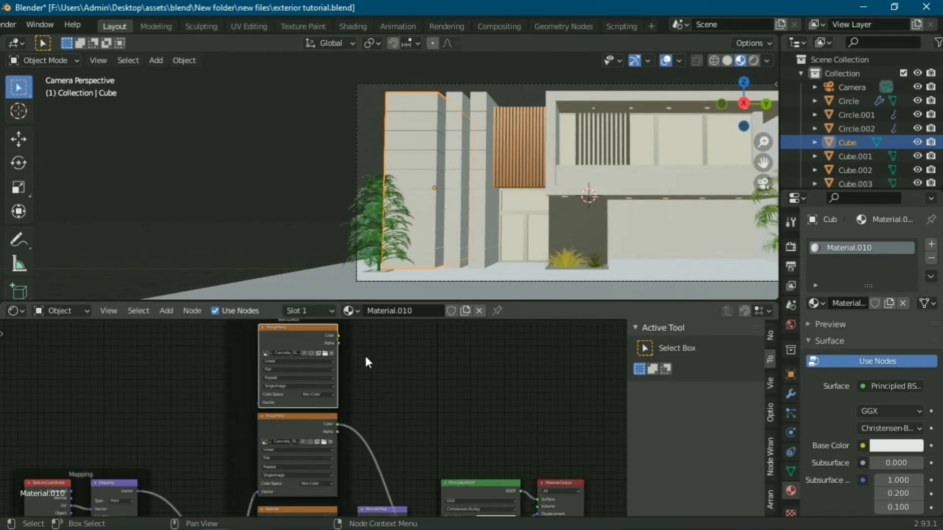
Load Concrete_017_basecolor.jpg into the duplicate and link it to the Principled BSDF Base Color.
click(325, 353)
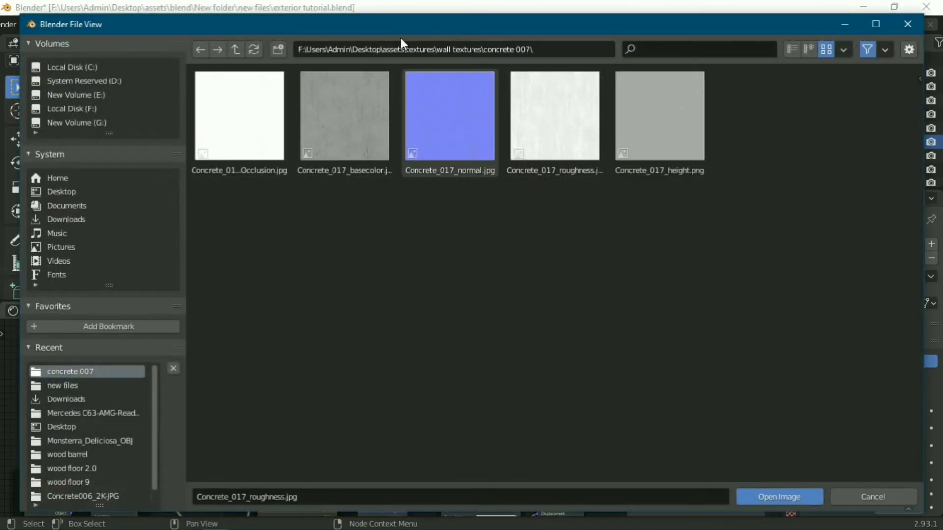
click(330, 132)
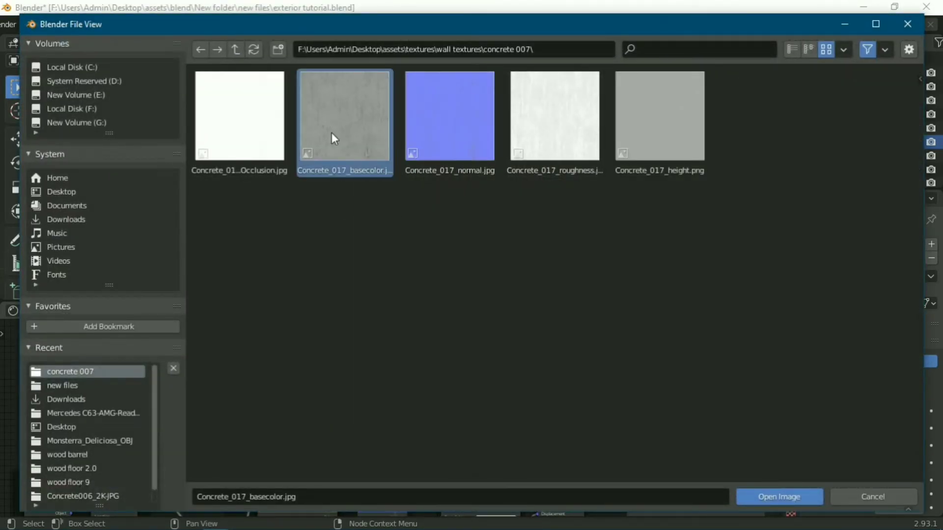
double_click(341, 169)
scroll(317, 415, down, 2)
scroll(316, 416, down, 2)
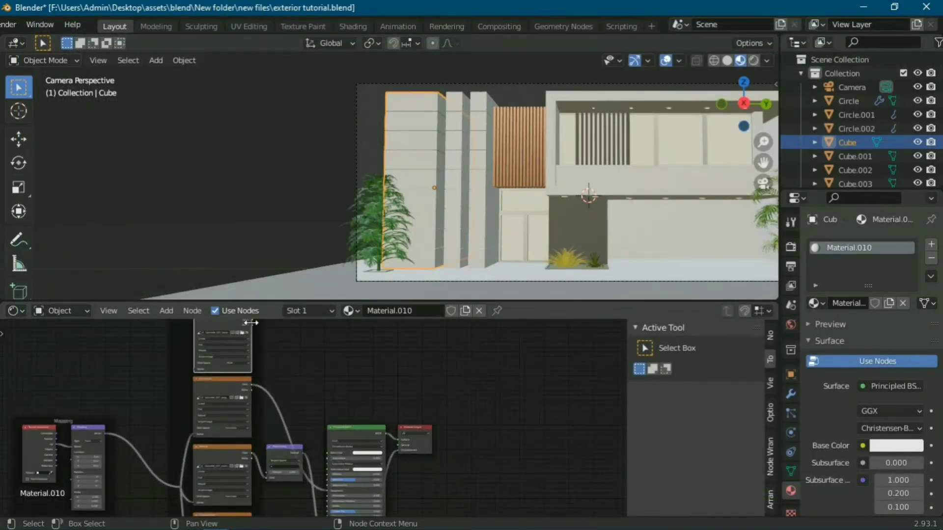
drag(249, 319, 327, 456)
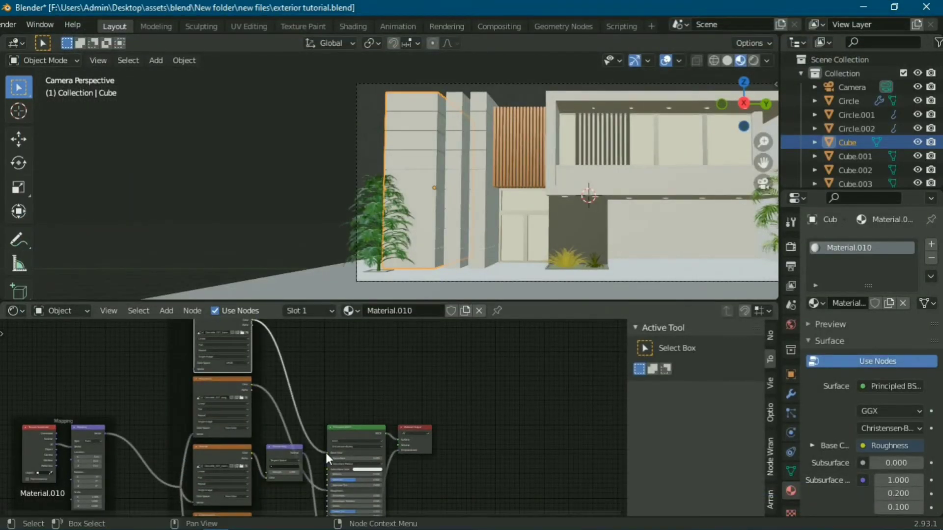
UV unwrap all faces of the wall in Edit Mode, then return to Object Mode.
scroll(457, 166, up, 5)
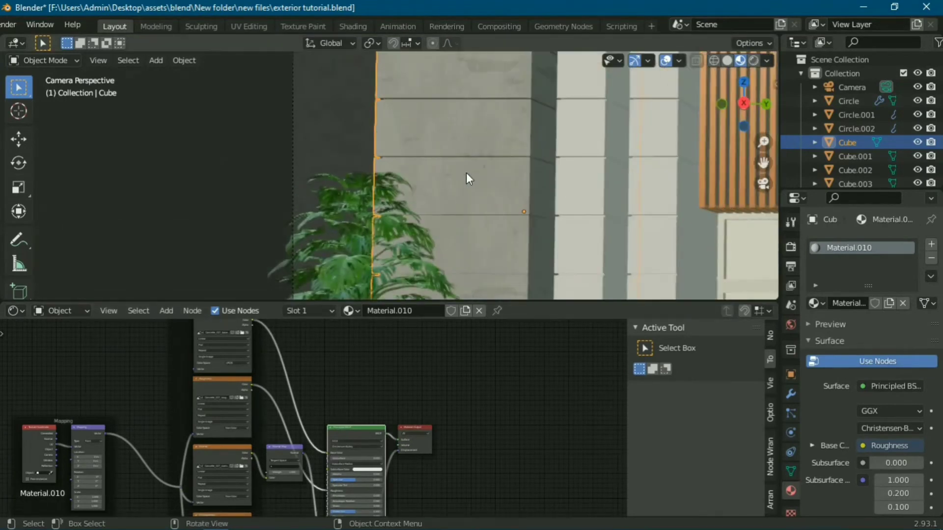
scroll(499, 219, up, 3)
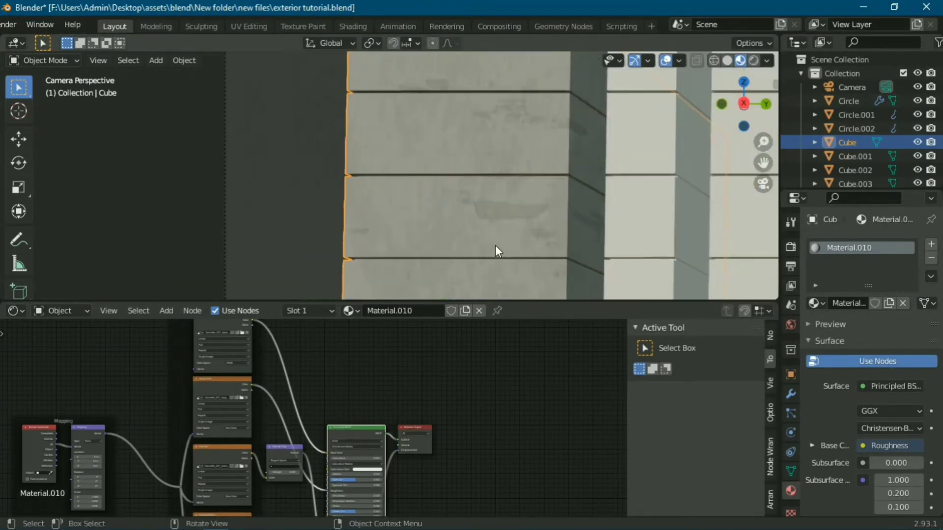
scroll(495, 245, down, 2)
scroll(474, 151, down, 3)
scroll(398, 156, down, 1)
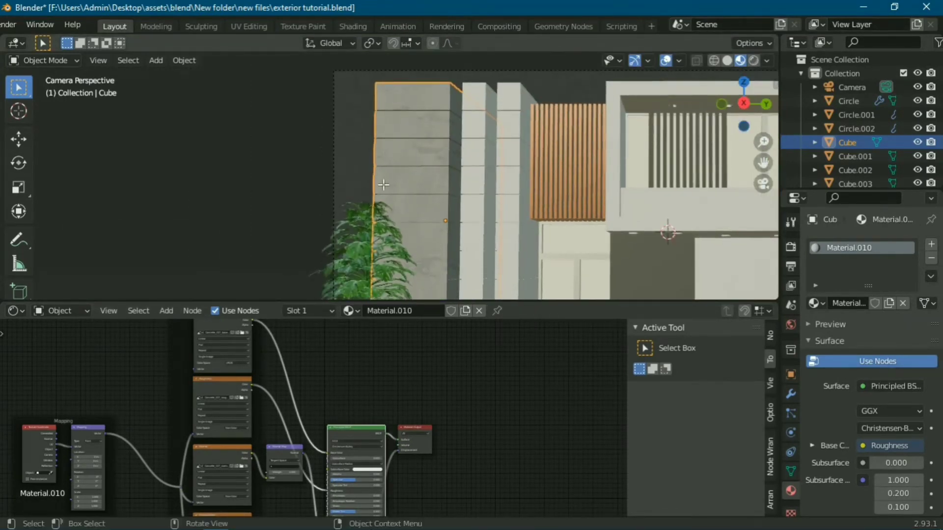
key(Tab)
key(a)
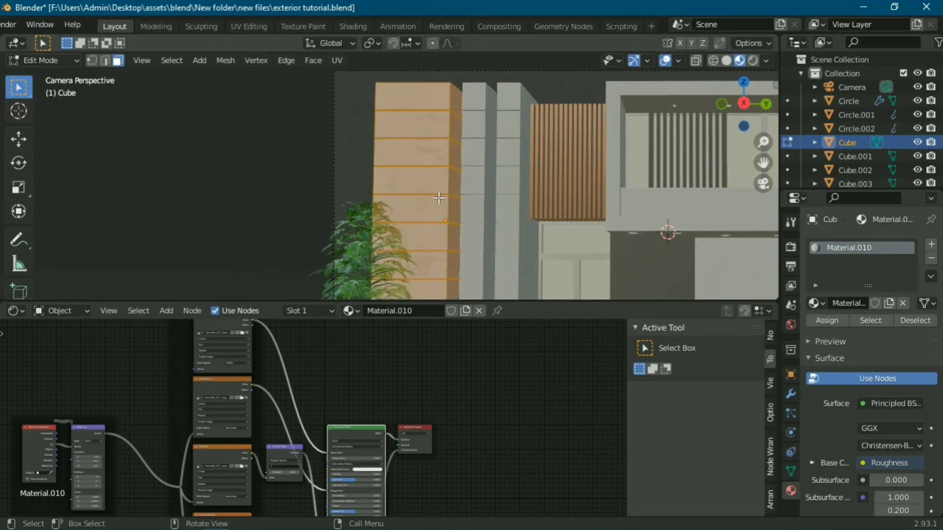
key(u)
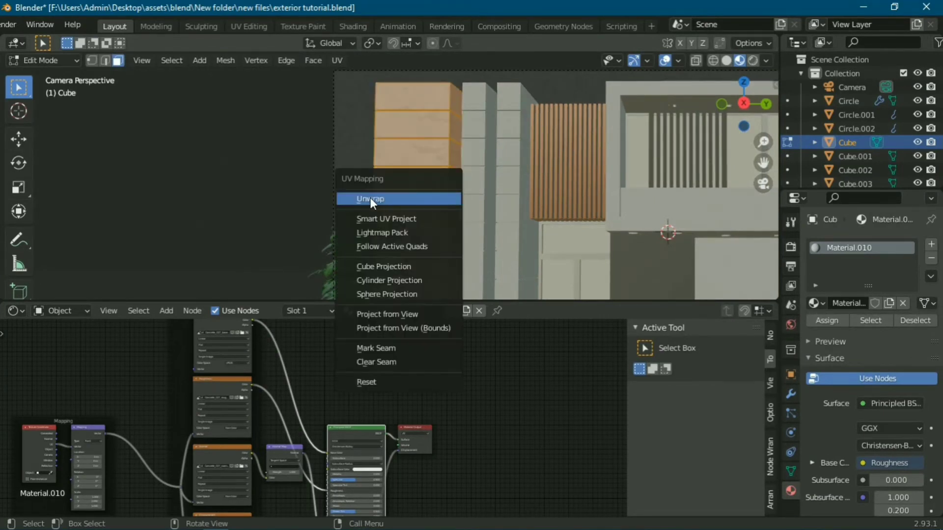
click(370, 198)
key(Tab)
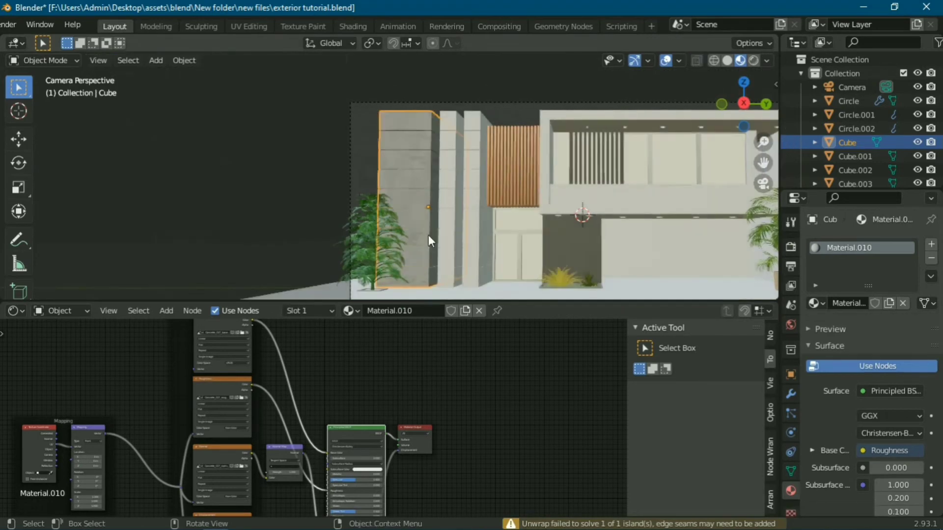
Set the Mapping scale to 4.5 and connect the Mapping output to the image textures.
mouse_move(315, 375)
middle_down()
mouse_move(399, 391)
mouse_move(406, 437)
middle_up()
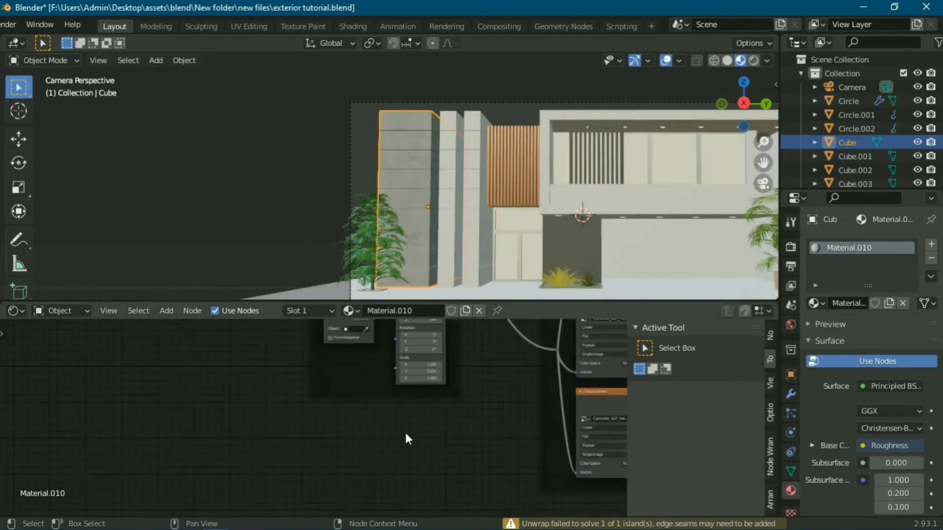
scroll(406, 437, up, 2)
scroll(362, 435, up, 2)
scroll(311, 436, up, 2)
drag(294, 400, 295, 422)
text(4.5)
key(Return)
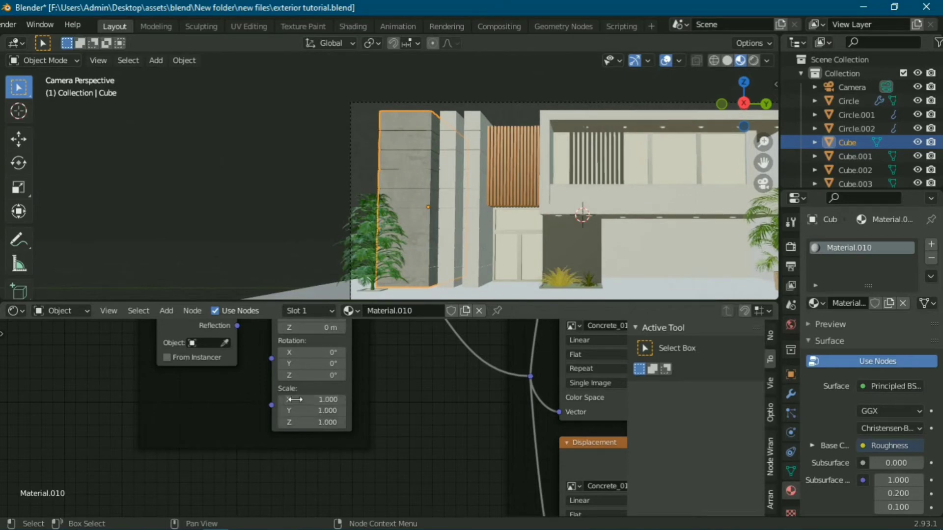
scroll(425, 388, down, 5)
scroll(235, 467, down, 2)
scroll(275, 368, down, 1)
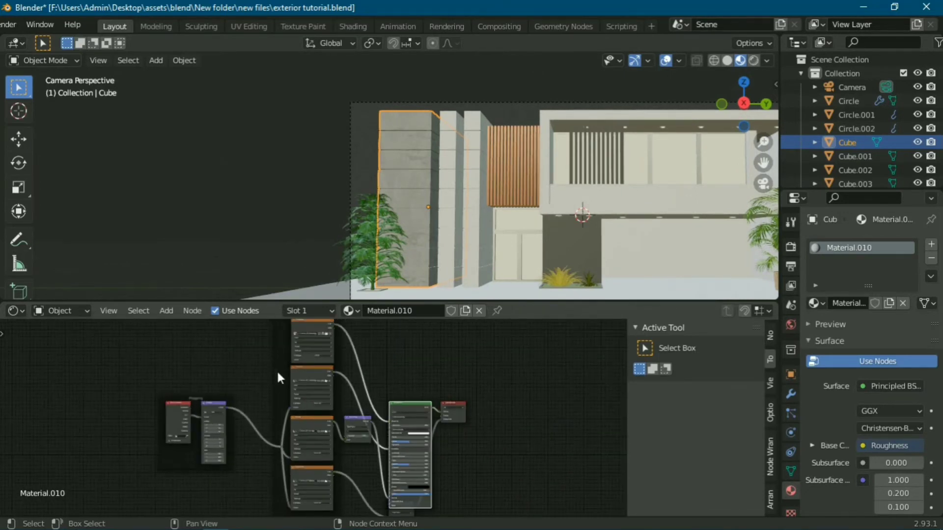
drag(291, 364, 273, 363)
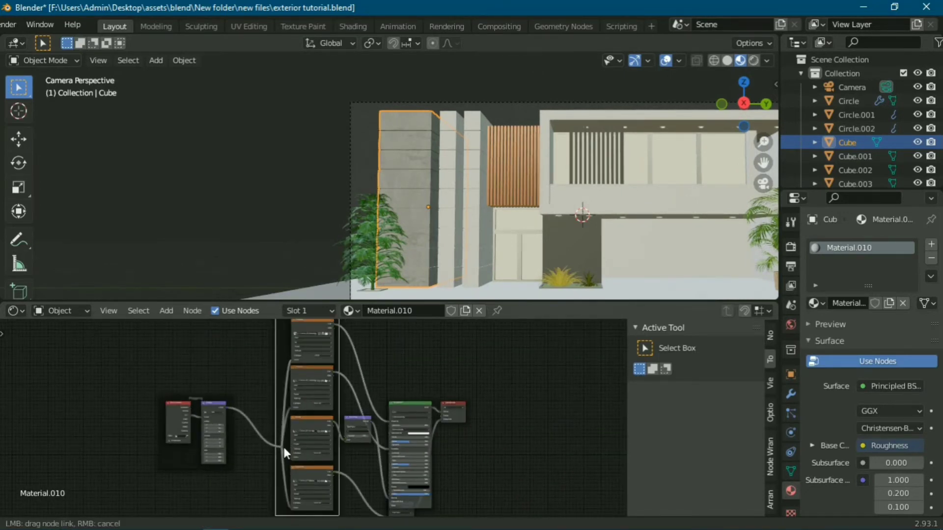
drag(284, 431, 284, 447)
Raise the Mapping scale on X, Y and Z to 9.430.
scroll(282, 446, up, 1)
scroll(282, 447, up, 2)
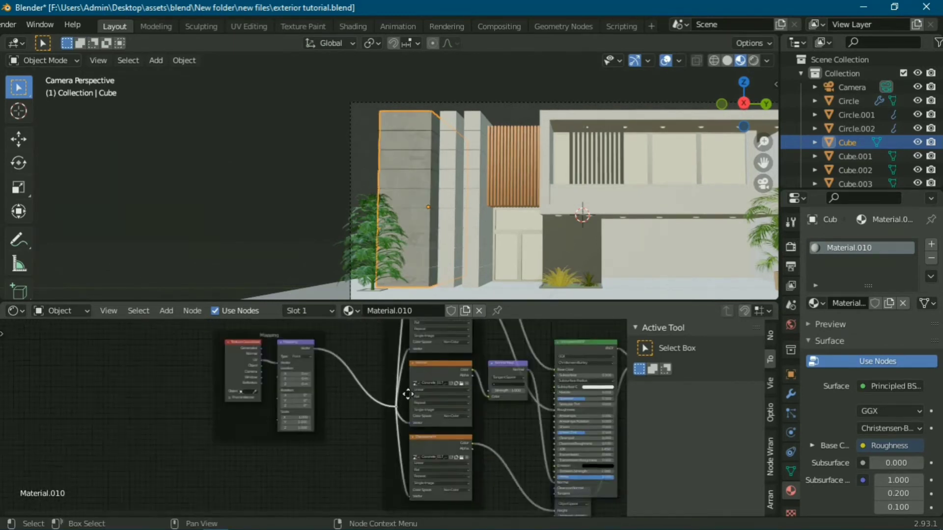
scroll(282, 447, up, 3)
mouse_move(300, 415)
mouse_down()
mouse_move(314, 433)
mouse_move(344, 432)
mouse_up()
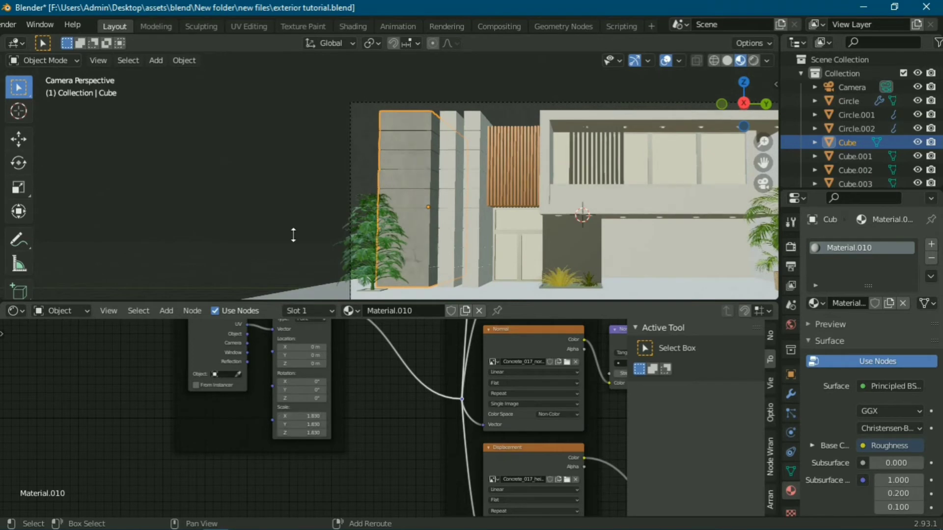
scroll(426, 117, up, 3)
scroll(410, 199, up, 1)
scroll(396, 226, up, 2)
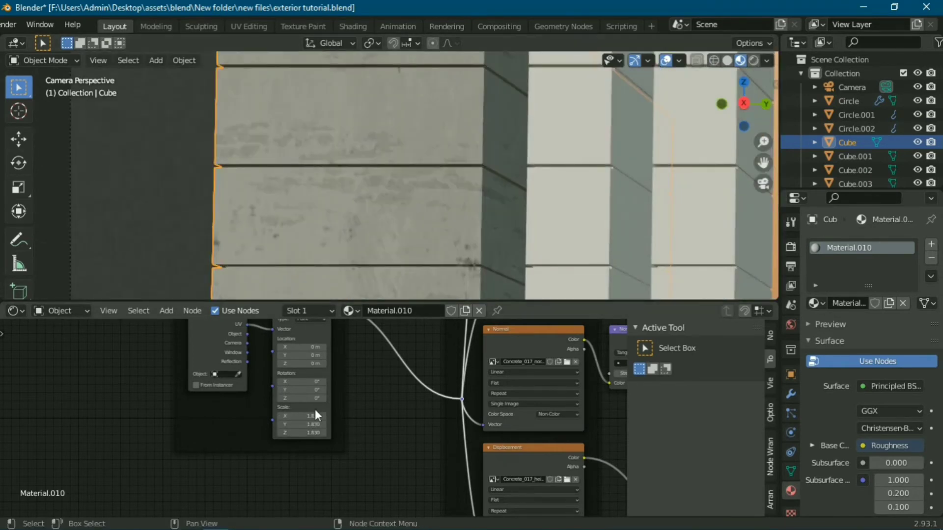
drag(300, 414, 373, 414)
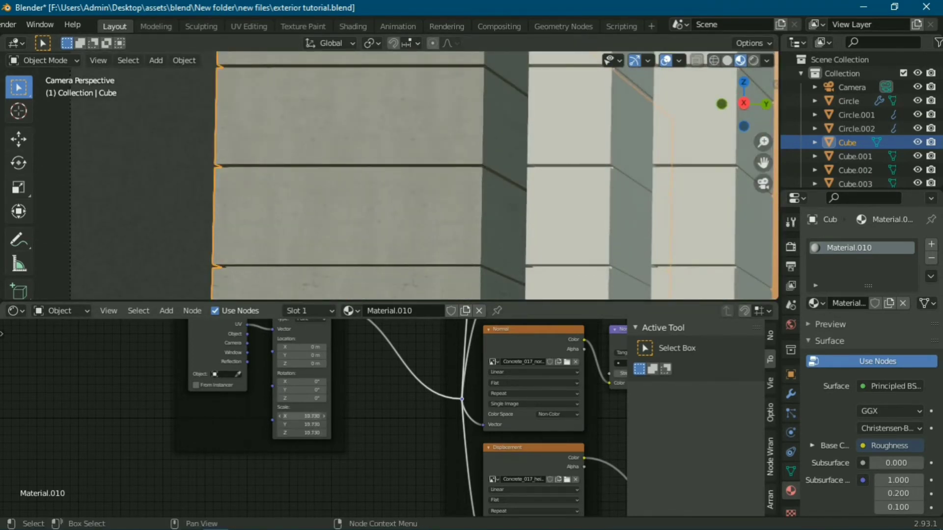
scroll(367, 128, down, 2)
scroll(374, 154, down, 2)
scroll(297, 119, down, 2)
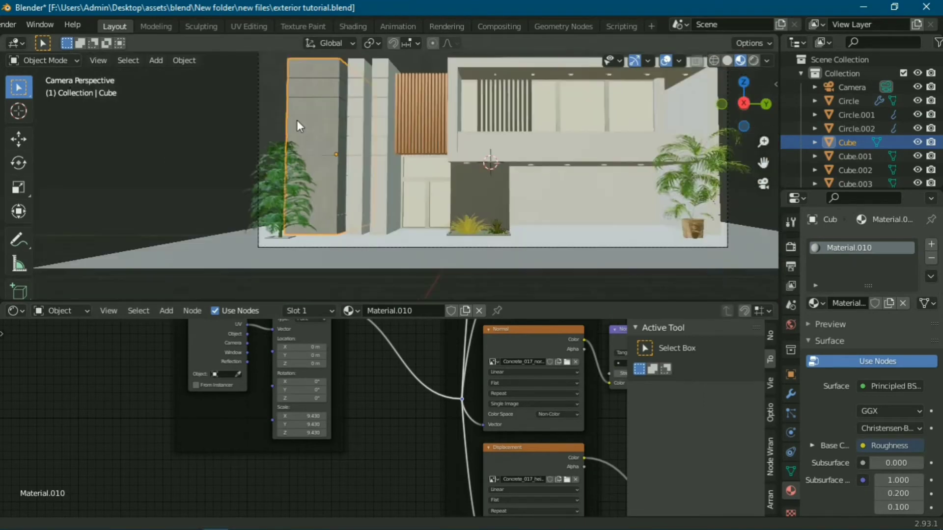
scroll(265, 123, down, 1)
Deselect the concrete wall, then reselect the left concrete wall.
click(240, 130)
scroll(261, 168, up, 2)
scroll(194, 167, up, 2)
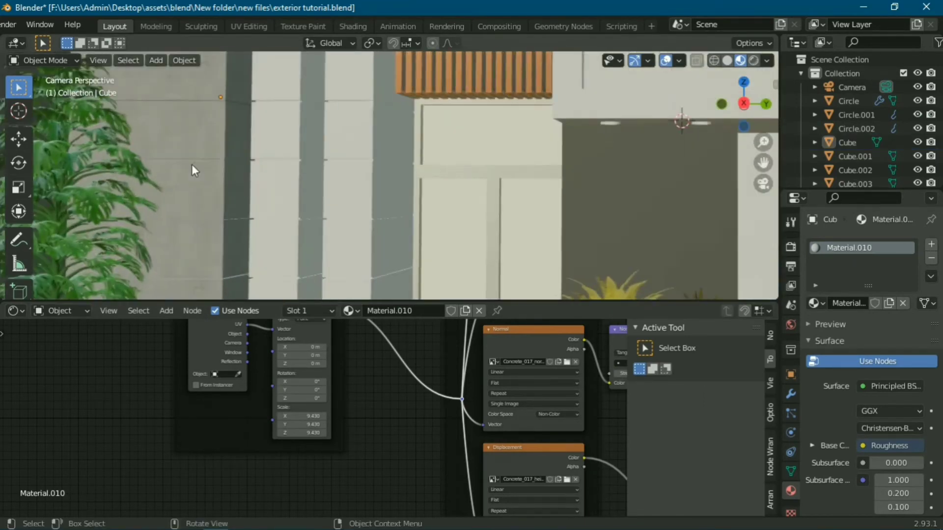
scroll(219, 175, down, 5)
scroll(314, 162, up, 4)
click(284, 173)
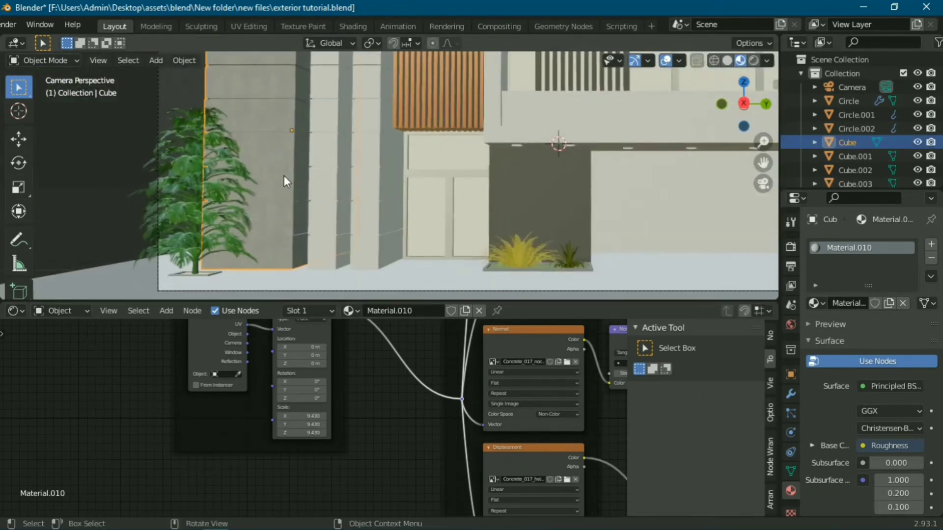
Select the neighbouring wall blocks, with the textured concrete wall last as the active object.
click(361, 169)
shift+click(330, 182)
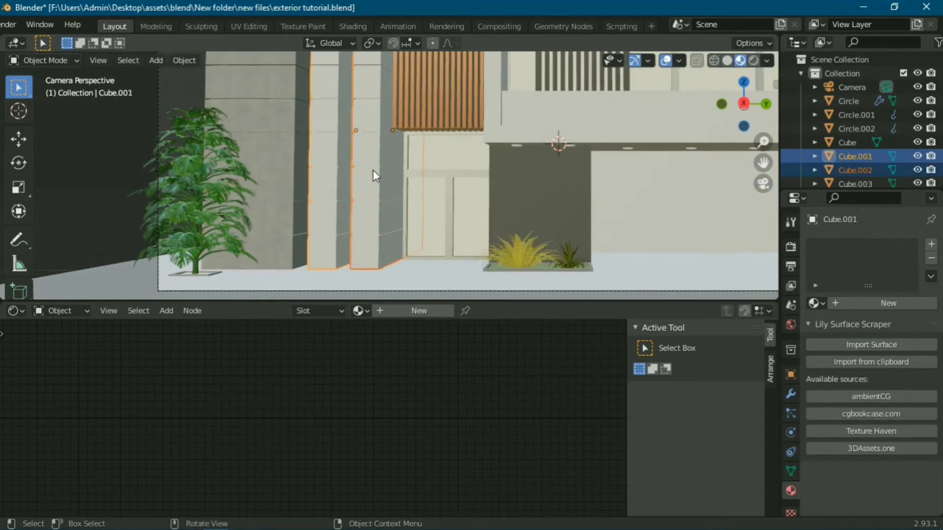
scroll(552, 178, down, 5)
shift+click(575, 193)
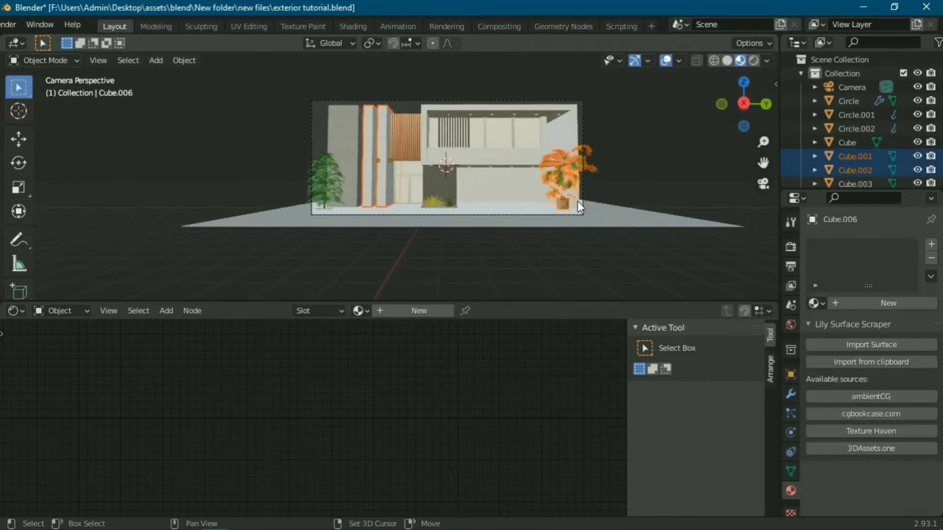
drag(563, 133, 593, 160)
scroll(299, 172, up, 5)
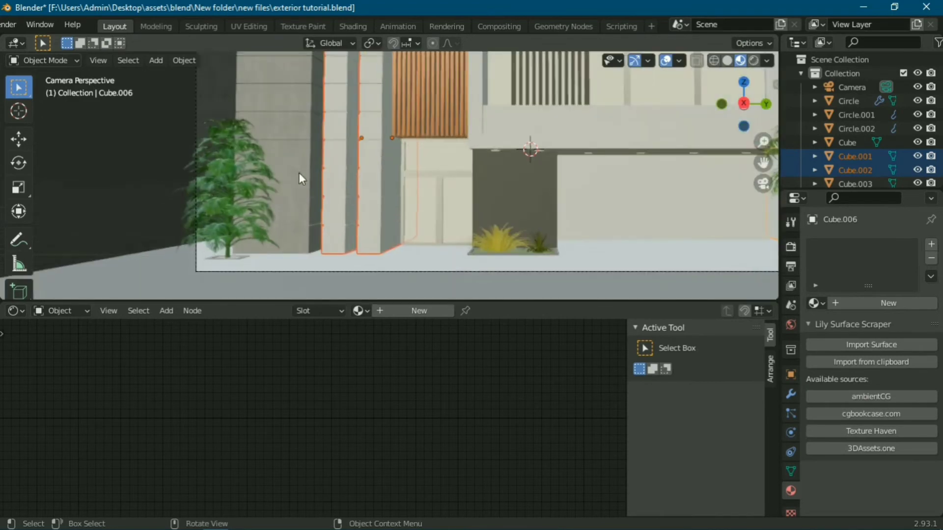
shift+click(287, 106)
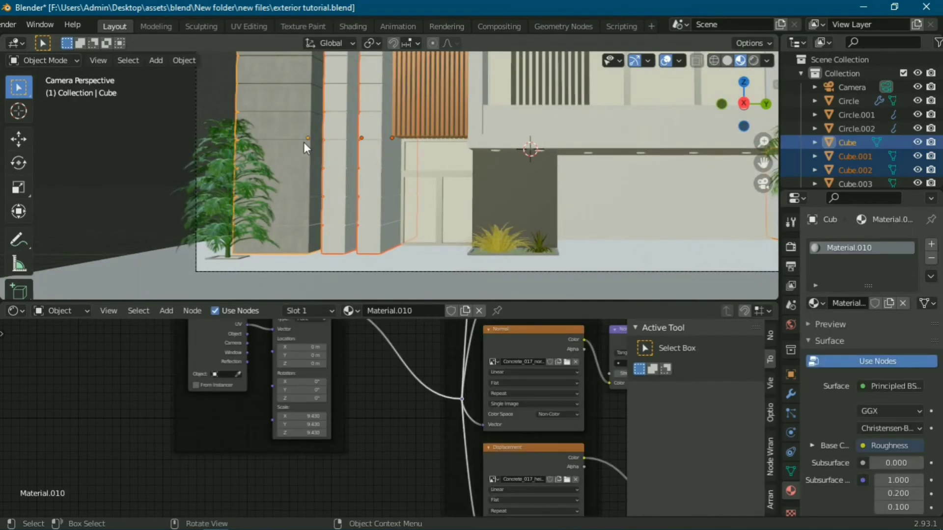
Link Material.010 from the wall to the selected blocks and clear the selection.
key(ctrl+l)
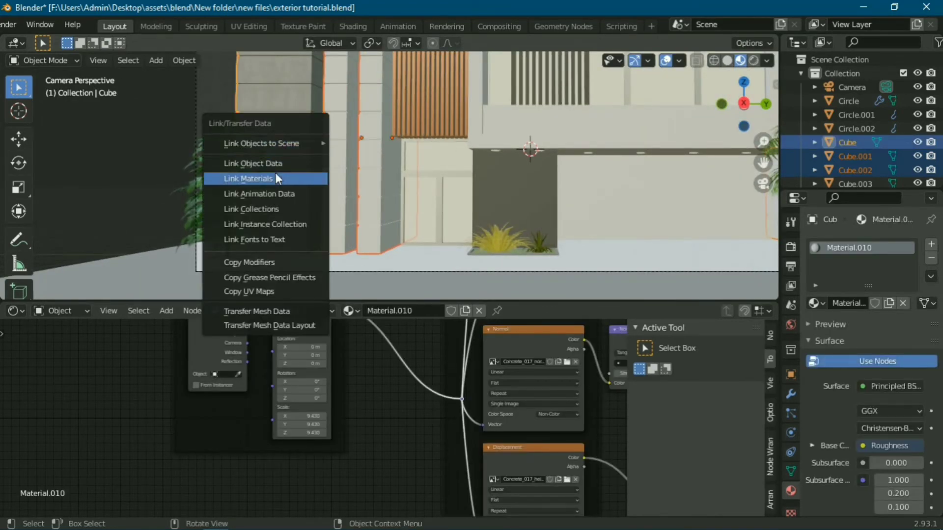
click(265, 178)
scroll(478, 211, down, 5)
key(alt+a)
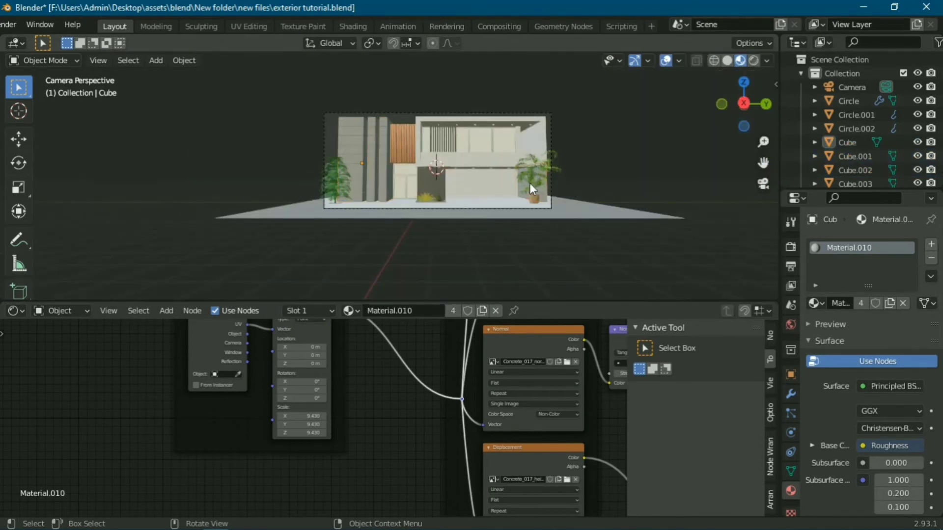
scroll(529, 184, up, 4)
scroll(521, 165, down, 2)
scroll(481, 197, down, 1)
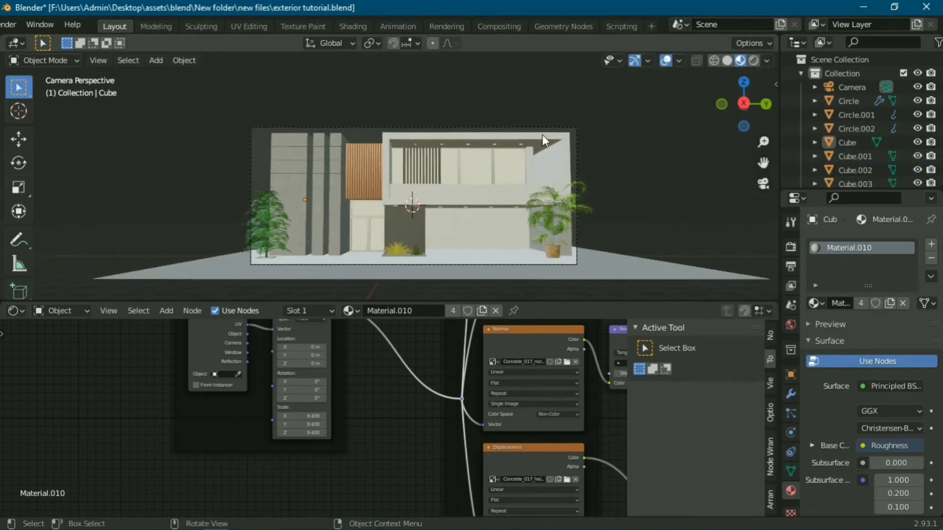
Give the upper box Cube.004 a new Material.011 with a pale beige E9DDCA base colour.
click(419, 135)
click(420, 310)
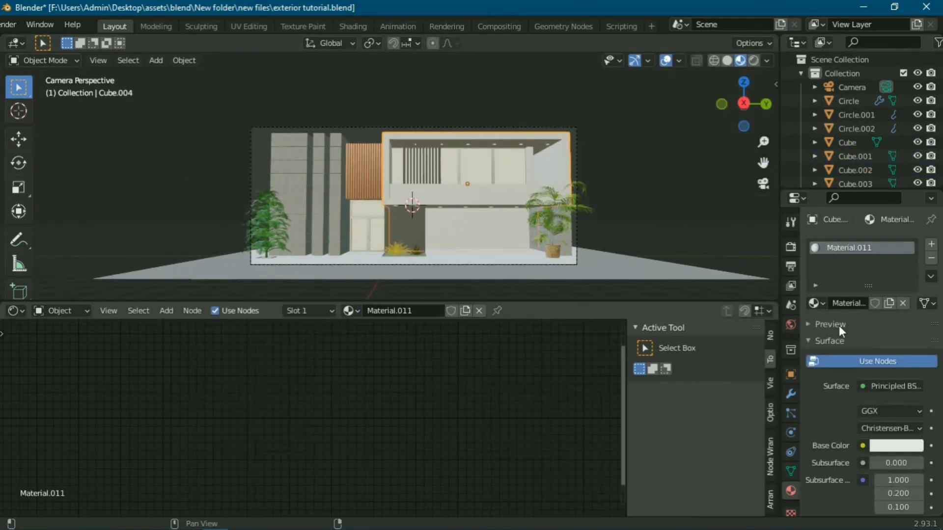
click(891, 445)
click(843, 306)
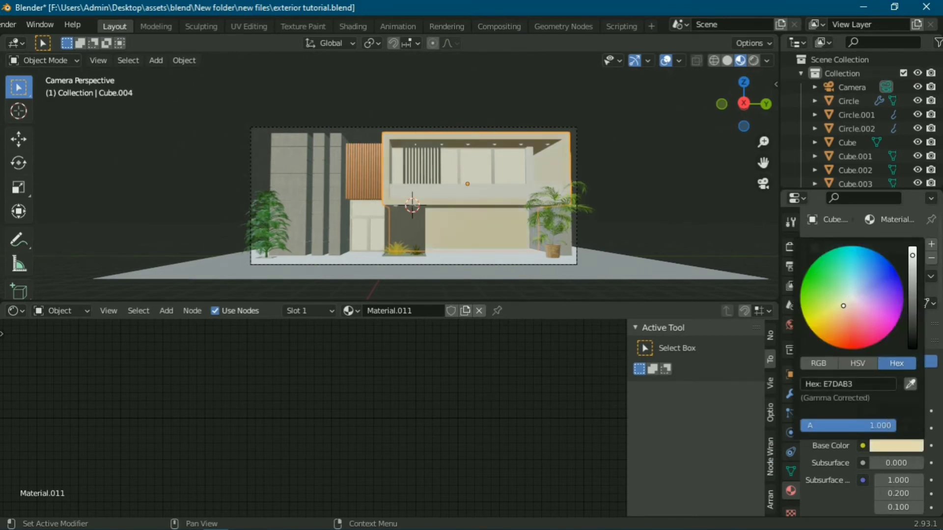
click(913, 259)
drag(912, 259, 912, 254)
drag(843, 306, 847, 303)
scroll(550, 167, up, 2)
scroll(546, 158, up, 3)
Select the glass panel Plane.003 and assign it a new Material.012.
click(419, 217)
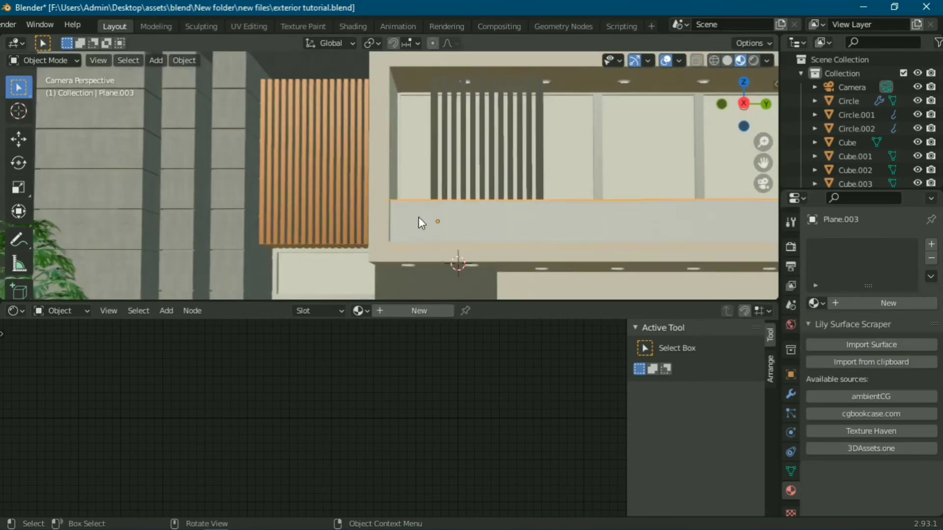
scroll(418, 216, up, 3)
shift+middle_drag(542, 228, 323, 186)
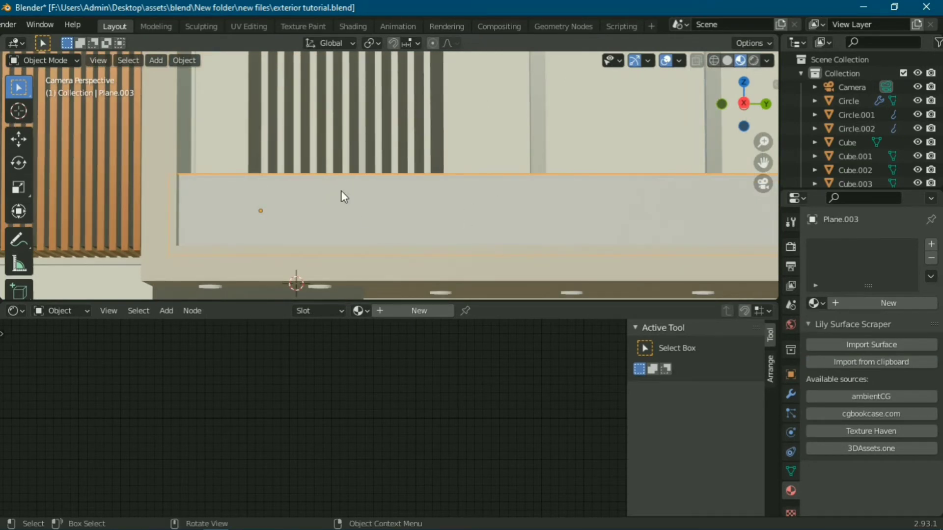
click(864, 303)
click(929, 245)
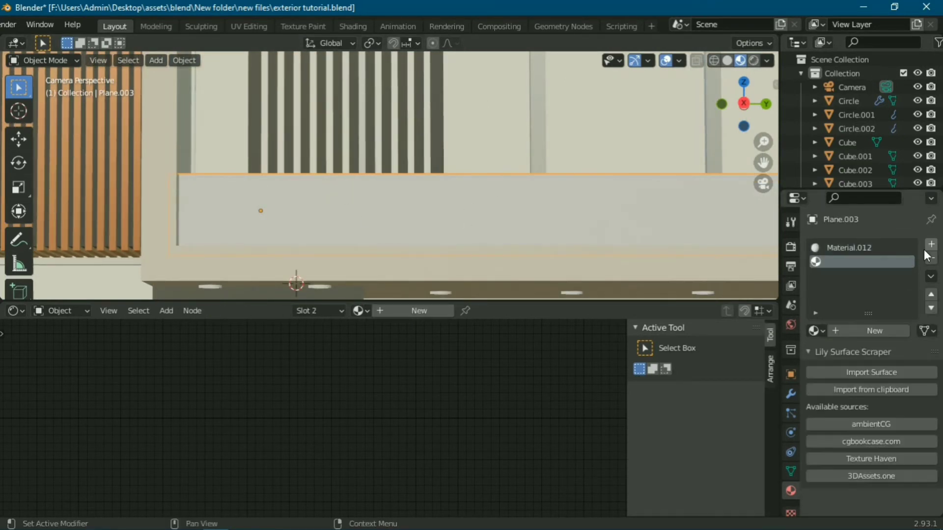
click(864, 248)
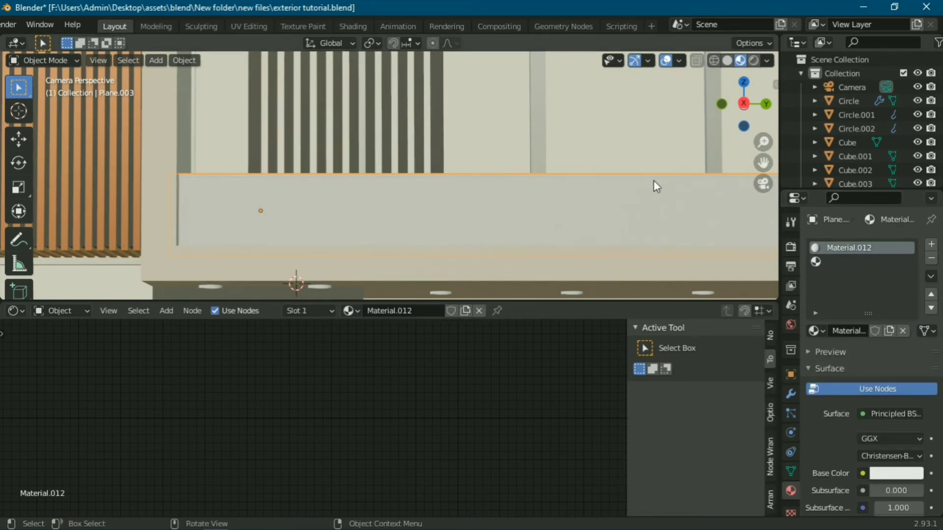
shift+middle_drag(611, 174, 408, 154)
scroll(481, 169, up, 3)
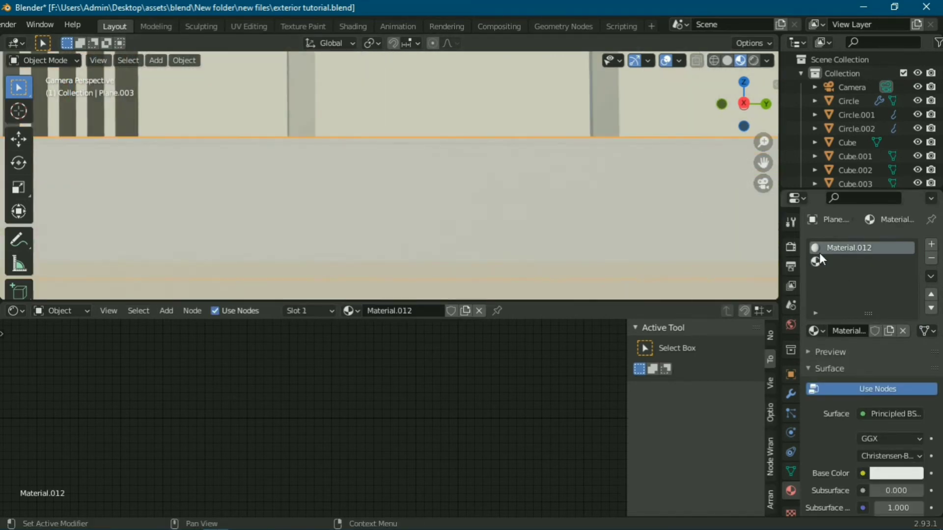
scroll(846, 256, down, 4)
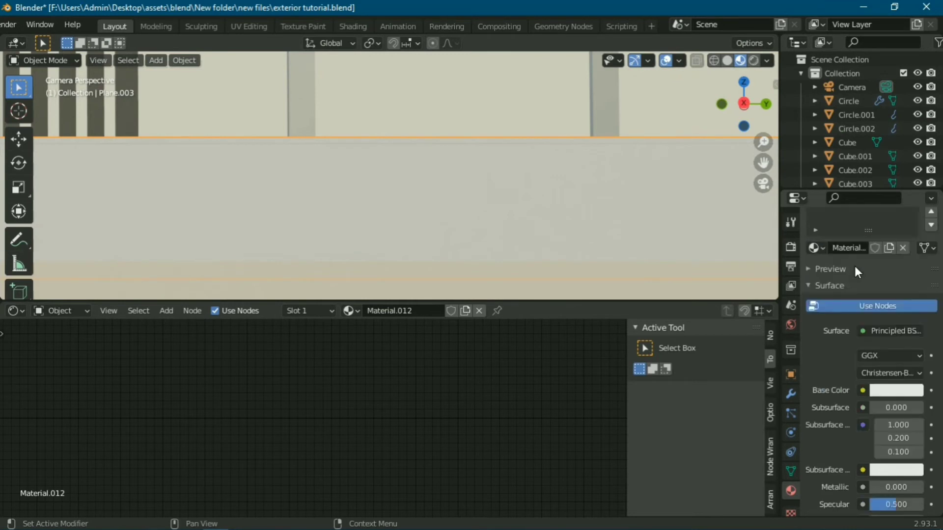
scroll(854, 267, down, 8)
scroll(854, 267, down, 3)
scroll(847, 290, down, 3)
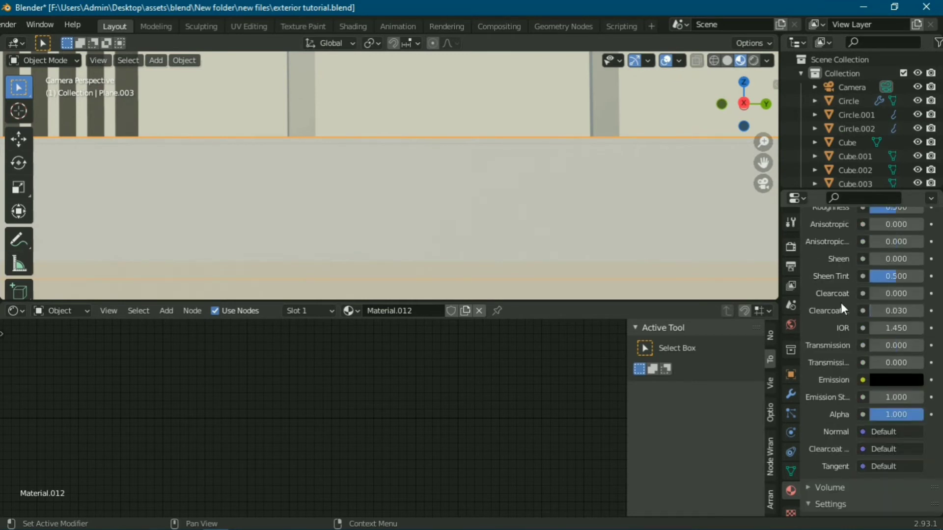
Set Material.012's IOR to 1.01, Transmission to 1.0 and Roughness to 0.259.
click(894, 328)
text(1.)
text(01)
key(Return)
click(889, 346)
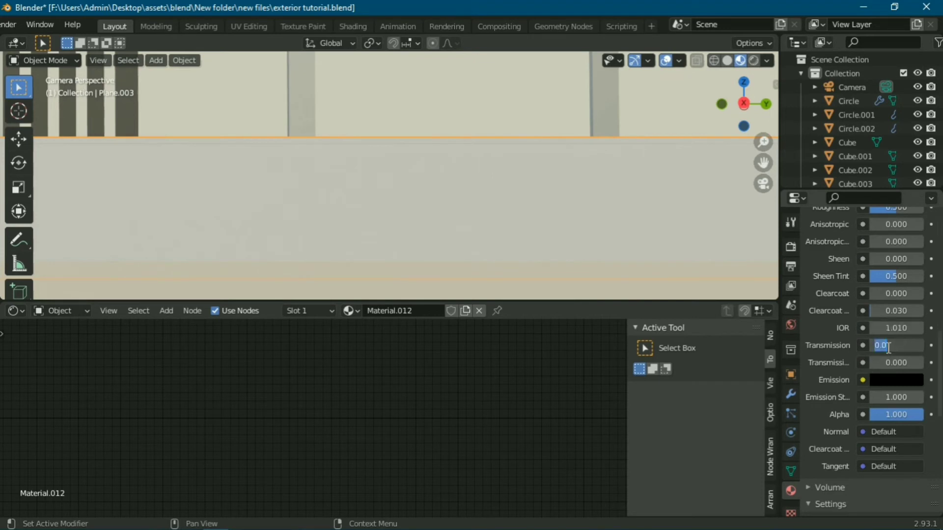
text(1)
key(Return)
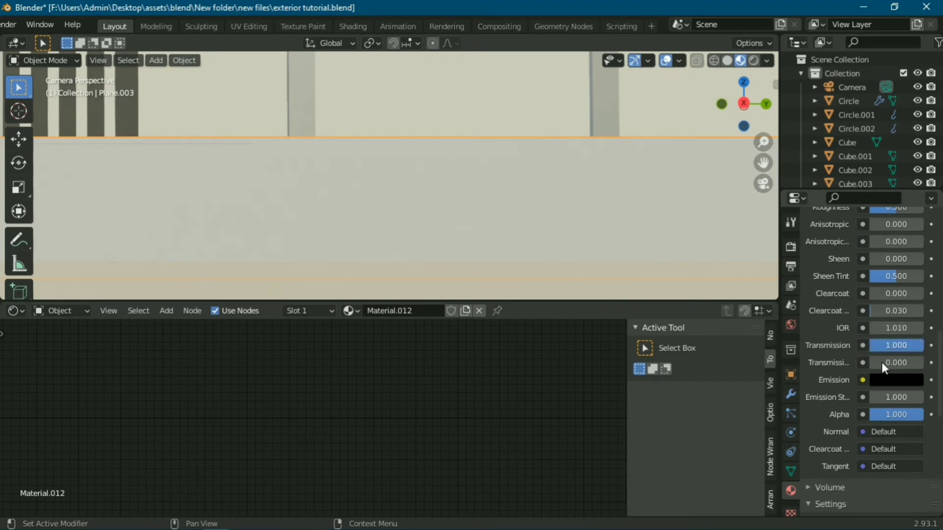
click(892, 348)
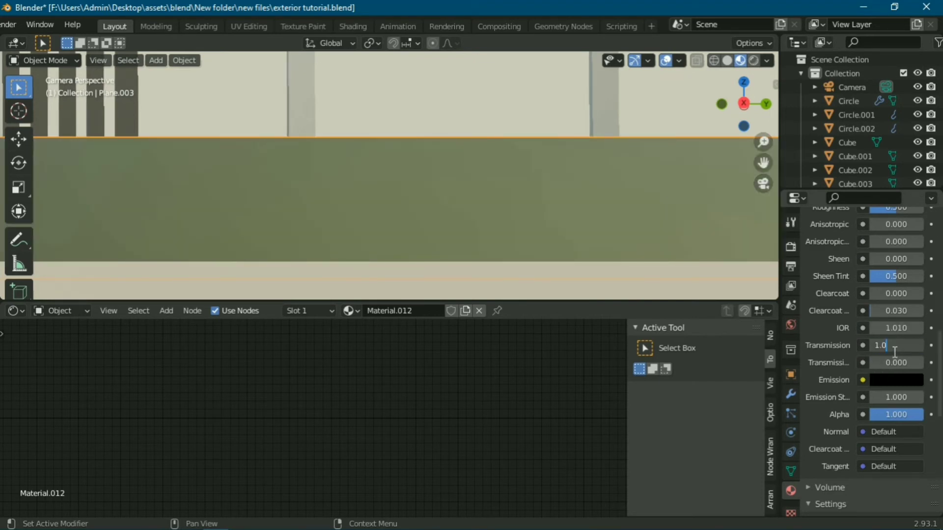
key(Return)
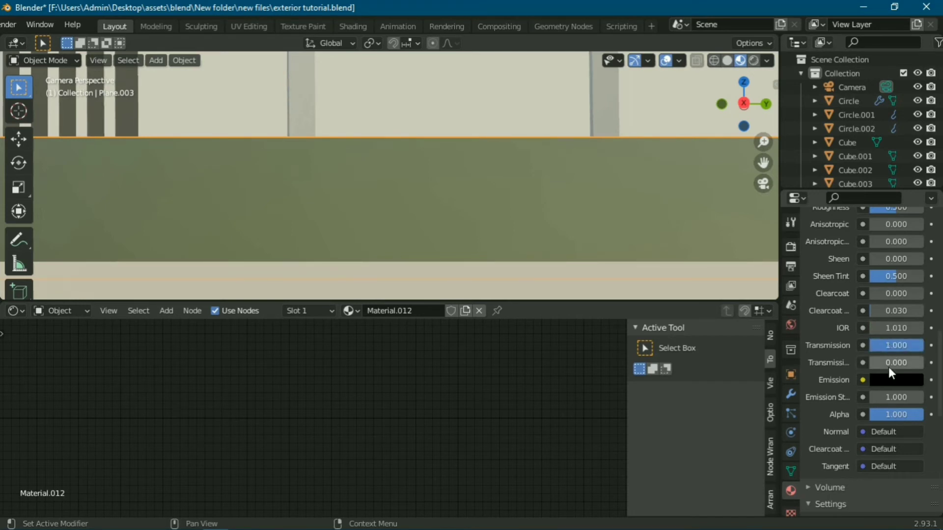
scroll(888, 367, down, 1)
scroll(884, 368, up, 8)
drag(895, 391, 854, 391)
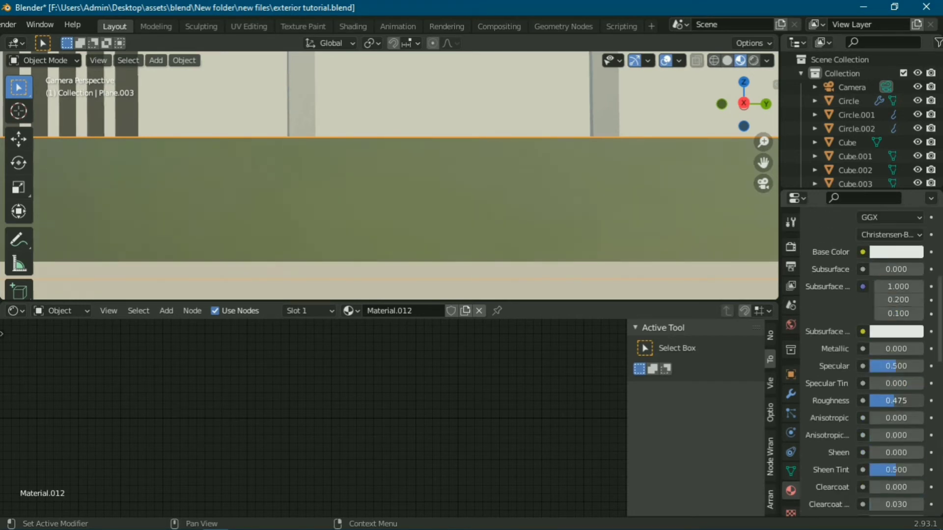
Orbit around to the glass panel and switch it into Edit Mode.
scroll(605, 199, down, 3)
scroll(605, 200, down, 2)
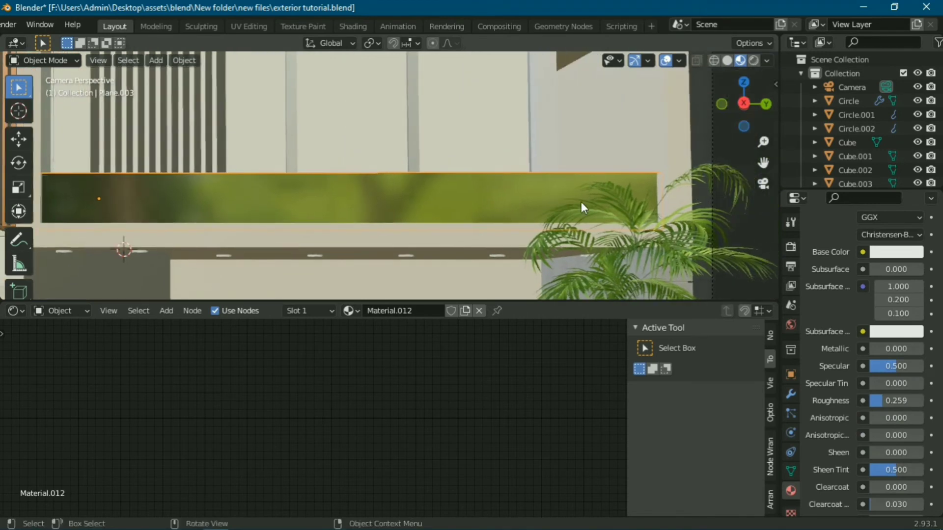
middle_drag(581, 202, 442, 220)
scroll(512, 198, up, 4)
mouse_move(512, 198)
middle_down()
mouse_move(495, 199)
mouse_move(451, 146)
middle_up()
key(Tab)
scroll(496, 200, down, 3)
Select the glass panel's thin top face and add a second material slot.
key(alt+z)
click(450, 145)
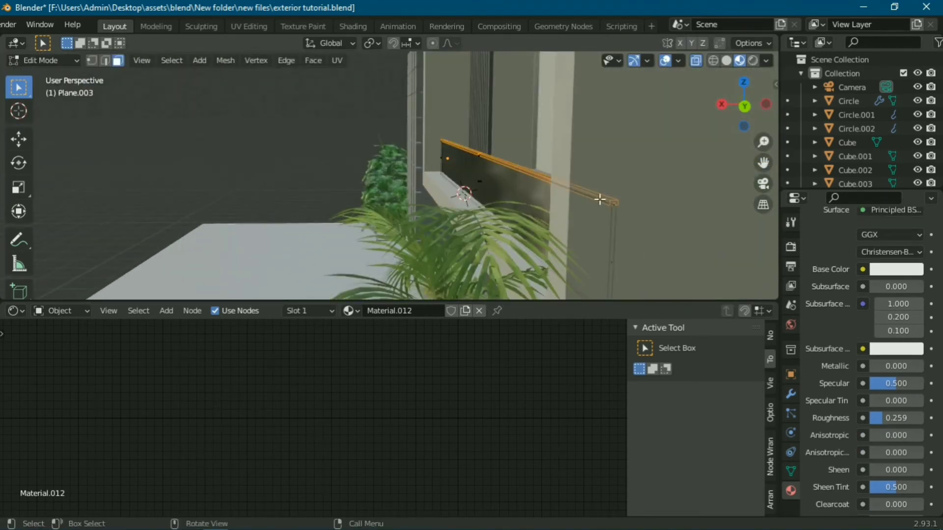
key(alt+z)
scroll(849, 281, up, 3)
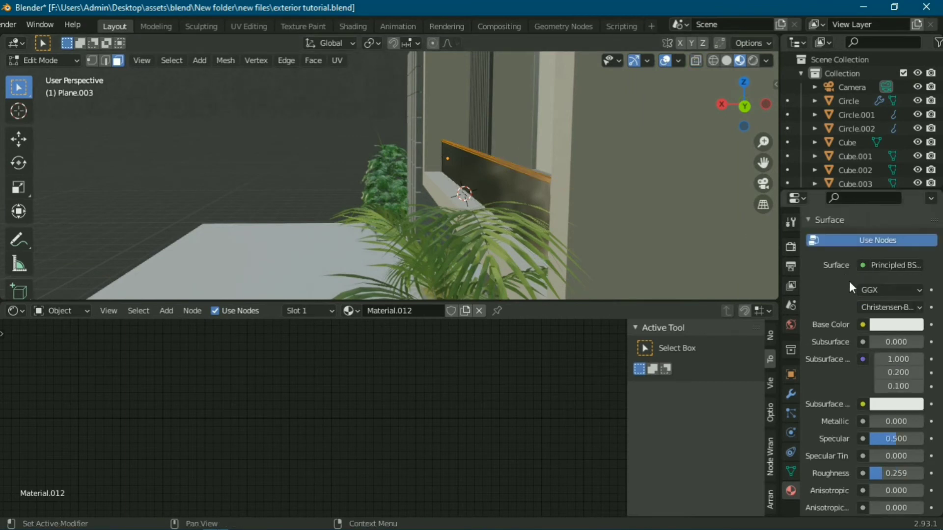
scroll(859, 291, up, 3)
click(834, 262)
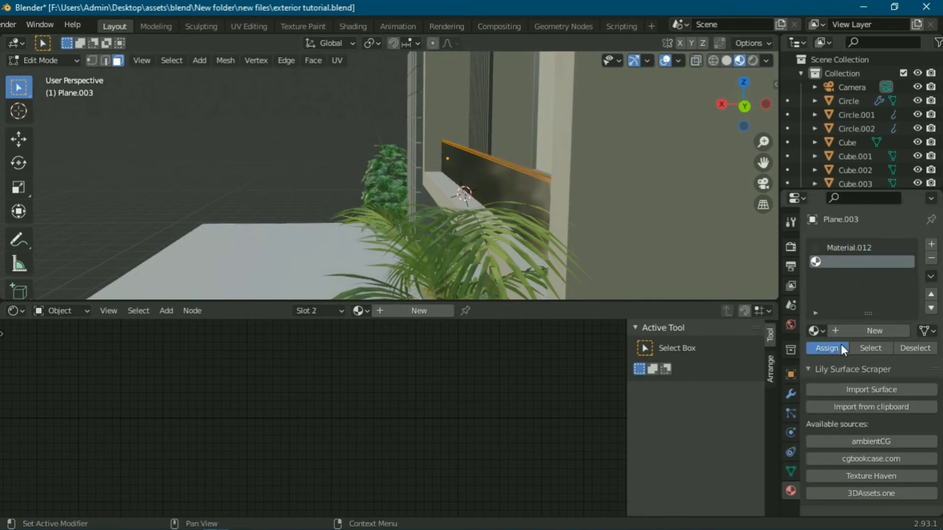
Back in Object Mode, load the existing orange Material into the panel's second slot.
key(Tab)
key(KP_0)
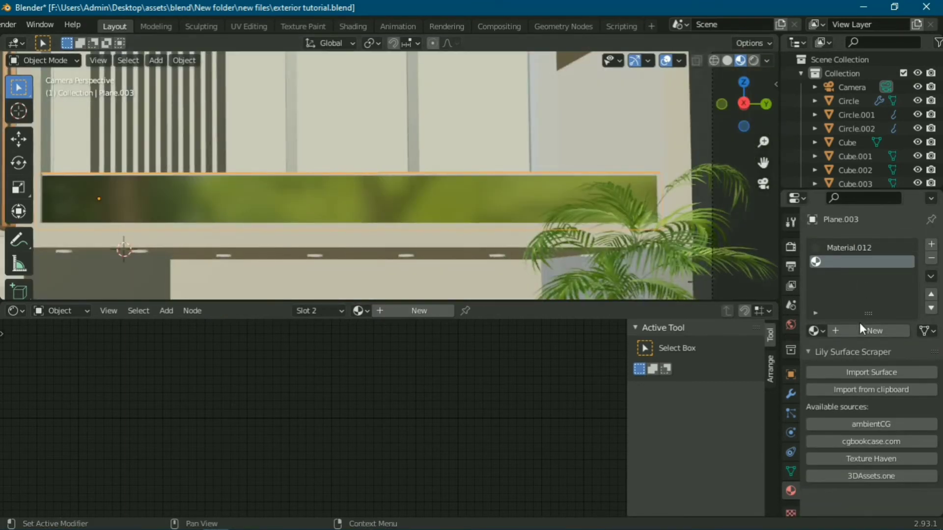
click(819, 331)
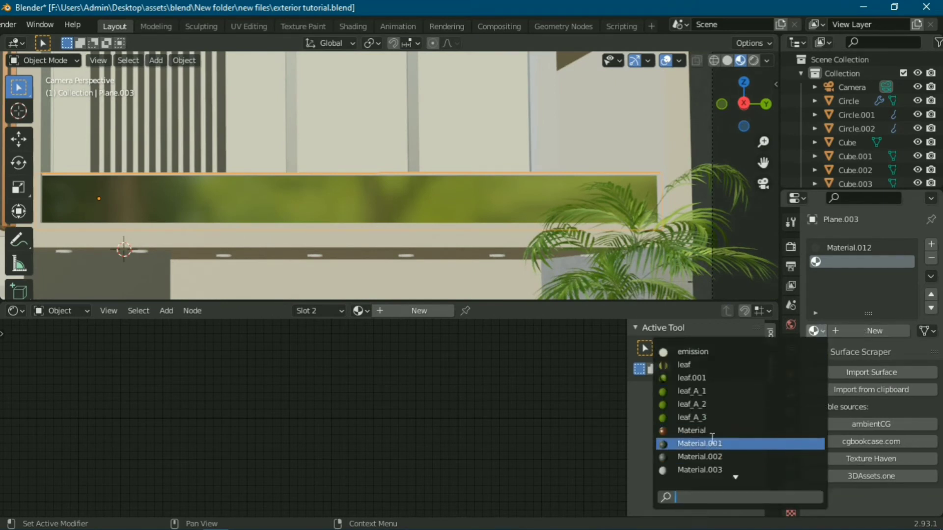
click(691, 430)
scroll(420, 156, down, 3)
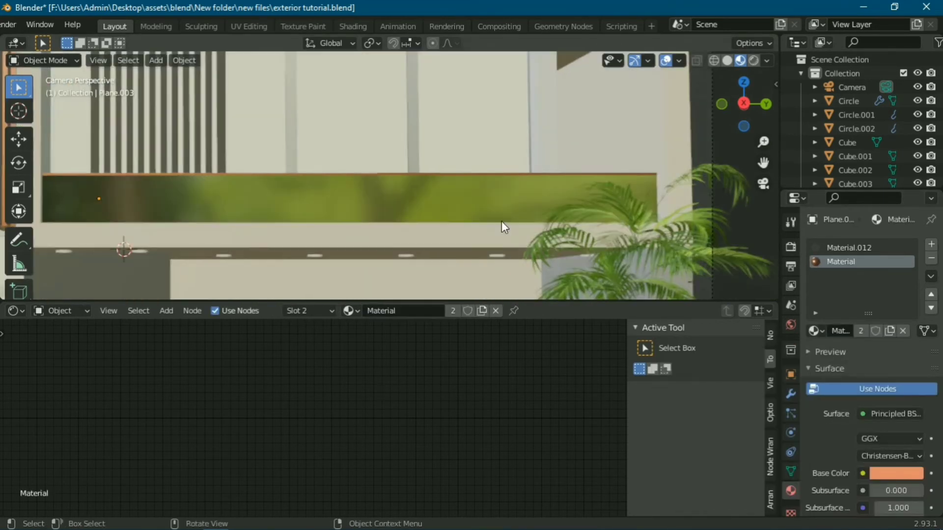
shift+middle_drag(506, 226, 563, 206)
scroll(501, 216, down, 3)
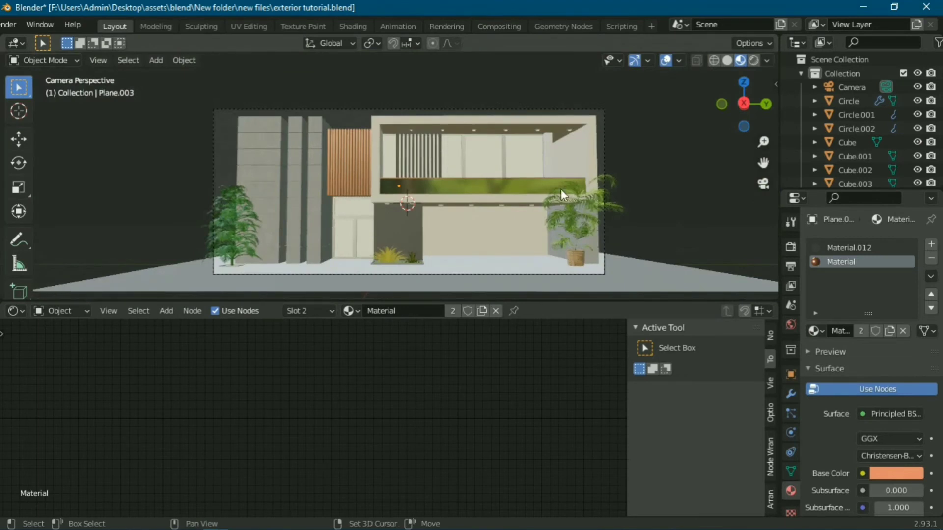
Select the tall pillar and inspect its material.
click(309, 211)
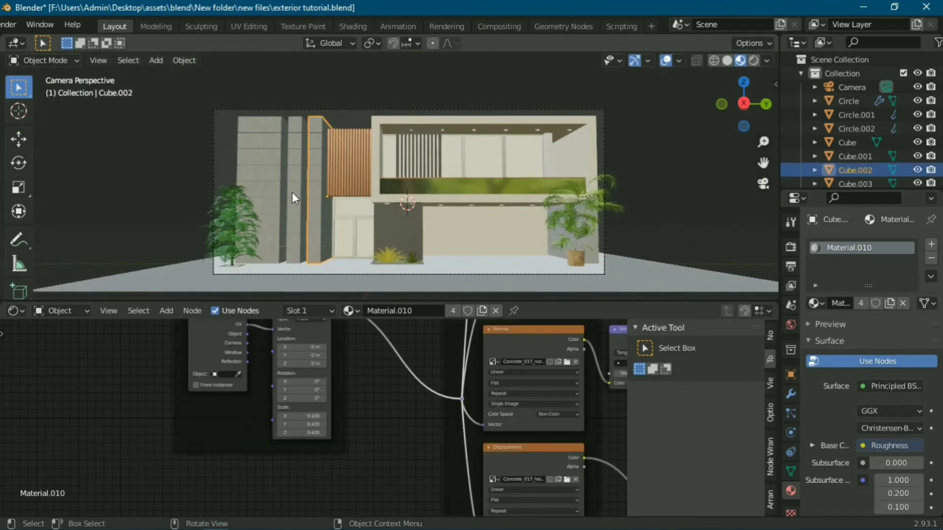
scroll(292, 192, up, 3)
scroll(314, 167, down, 3)
scroll(493, 131, up, 2)
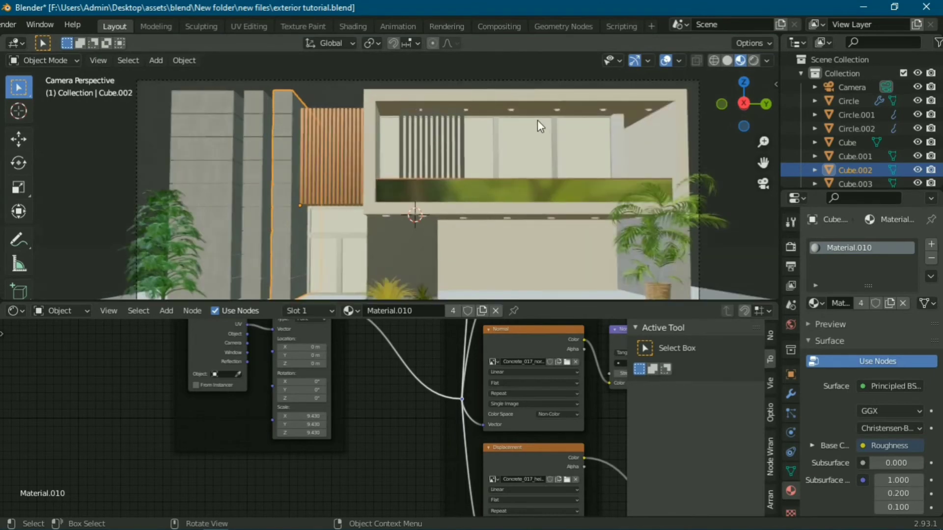
scroll(908, 281, up, 1)
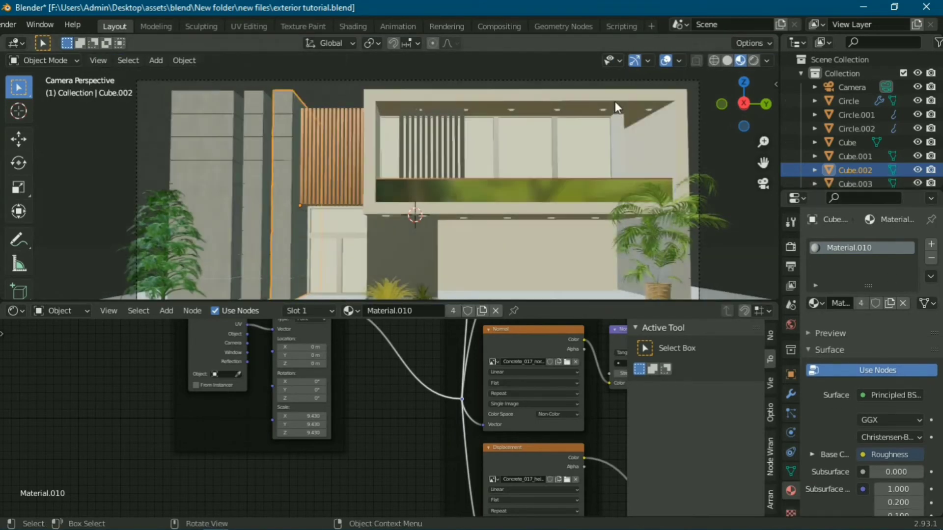
Give the upper box Cube.004 an empty second slot below Material.011.
click(615, 101)
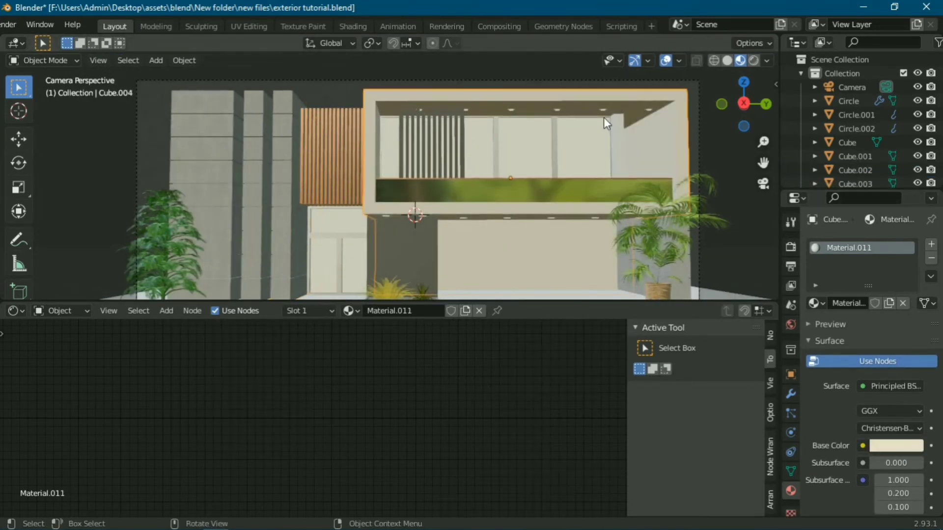
click(931, 244)
key(Tab)
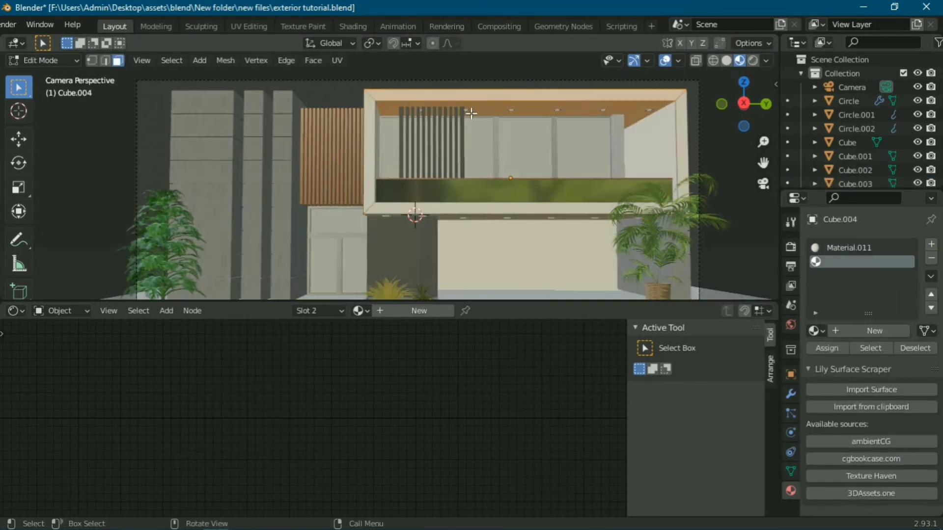
click(849, 248)
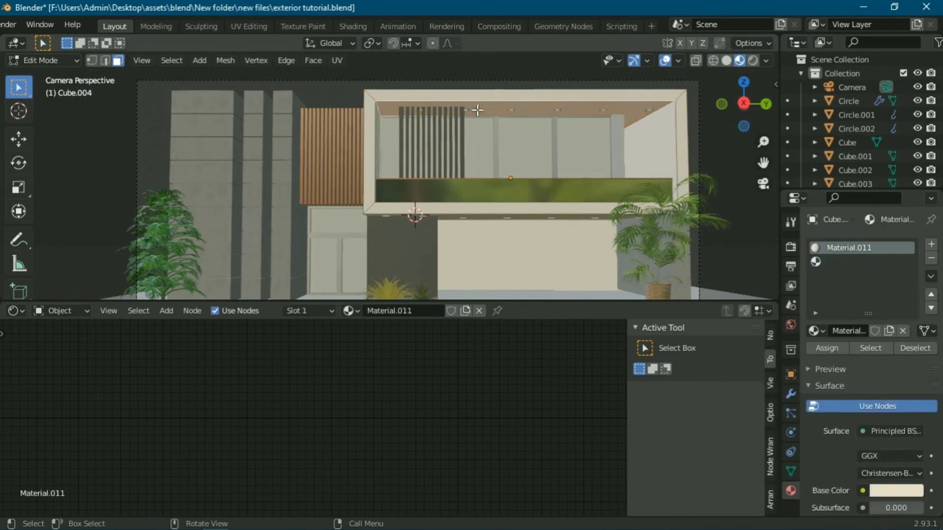
click(824, 264)
key(Tab)
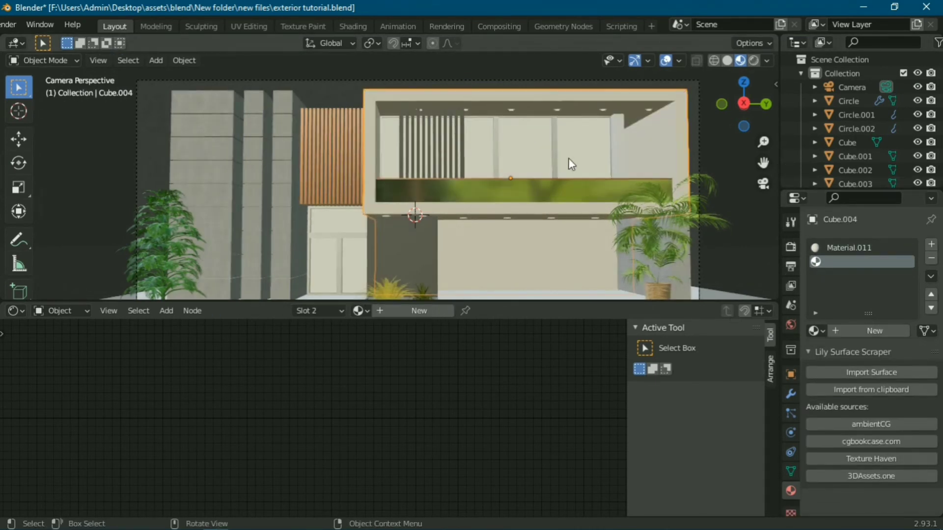
Reselect the pillar, then make the ground Plane the active object.
click(293, 221)
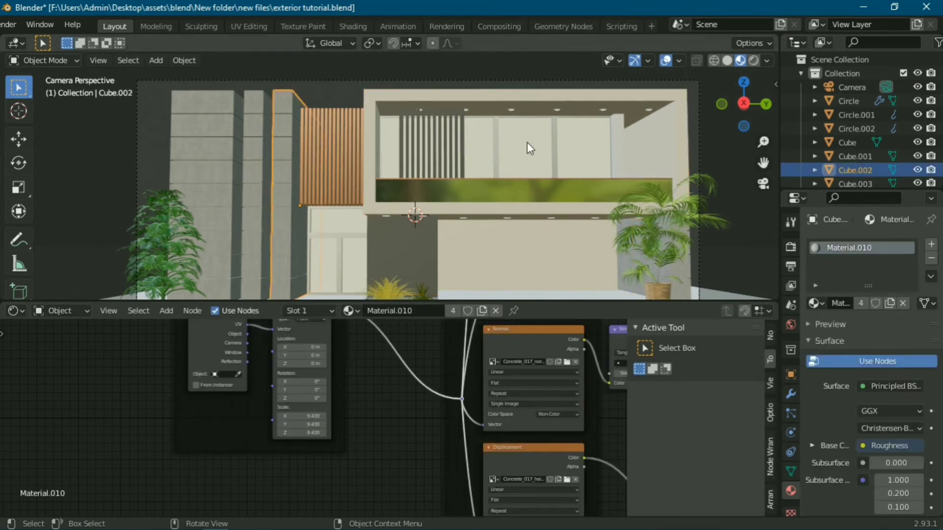
scroll(527, 143, down, 3)
shift+middle_drag(476, 244, 482, 175)
click(482, 175)
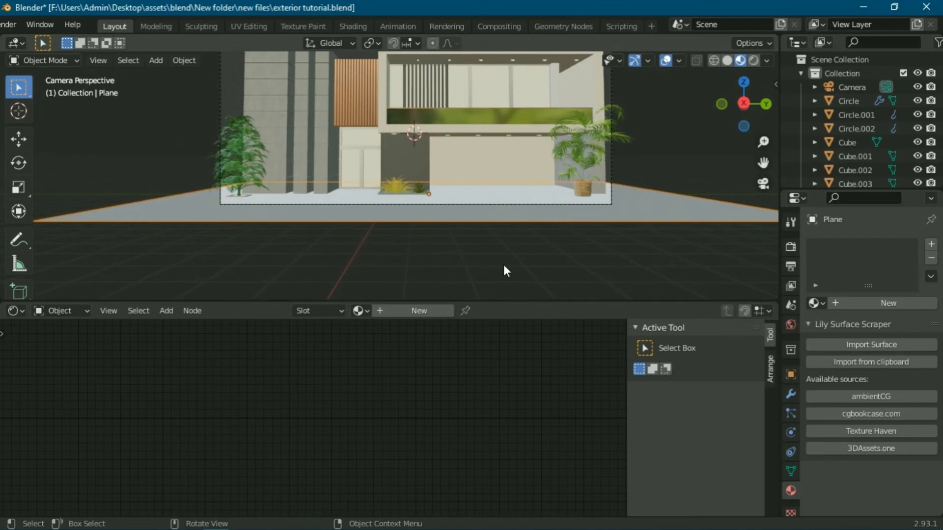
scroll(506, 270, down, 3)
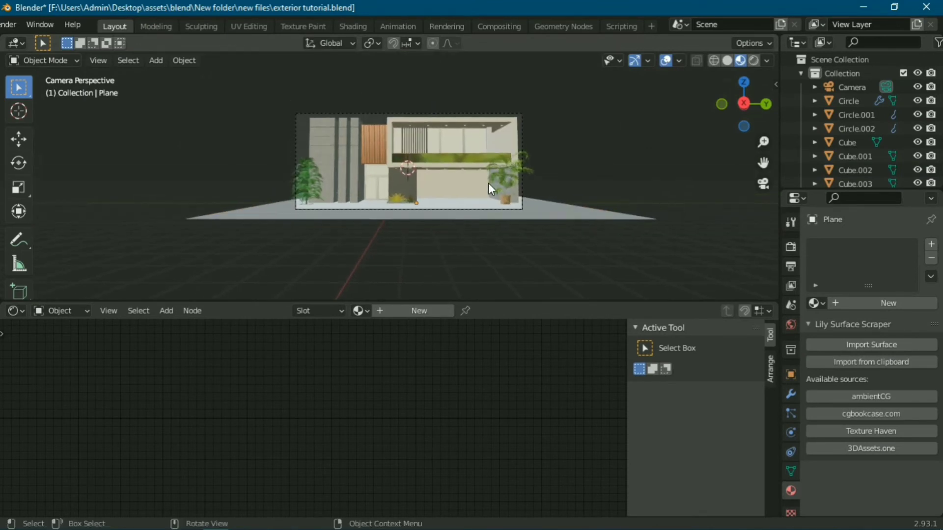
scroll(491, 184, up, 2)
scroll(478, 164, up, 2)
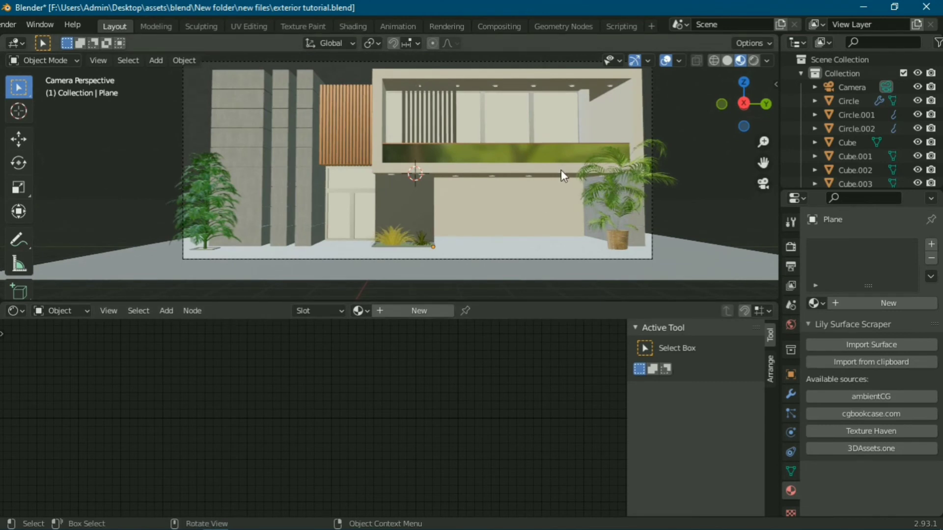
Switch to solid shading and add an Area light to the scene.
click(726, 61)
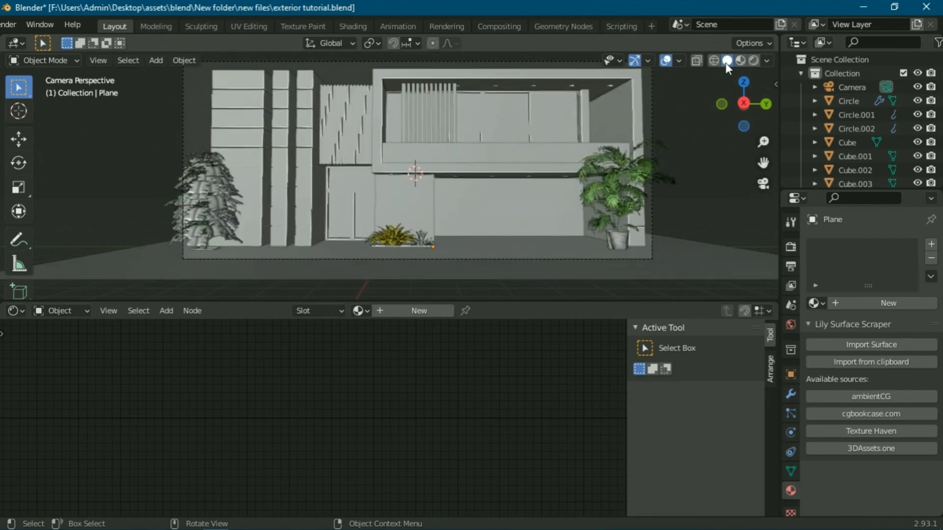
scroll(455, 161, down, 3)
mouse_move(455, 161)
middle_down()
mouse_move(561, 193)
mouse_move(511, 219)
middle_up()
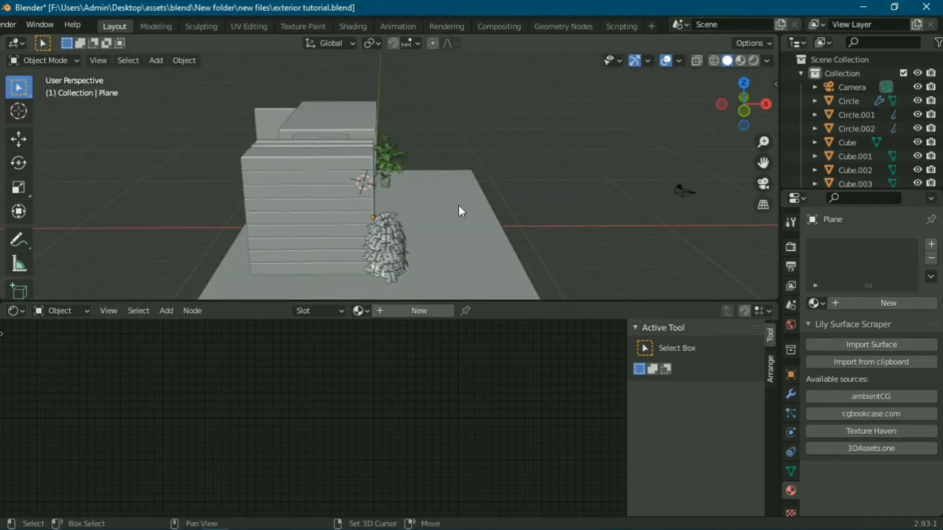
key(shift+a)
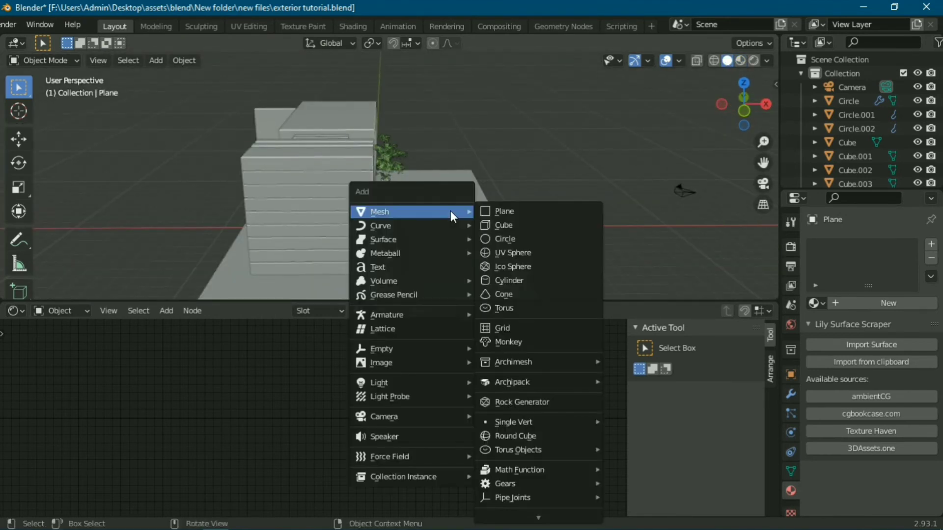
mouse_move(379, 382)
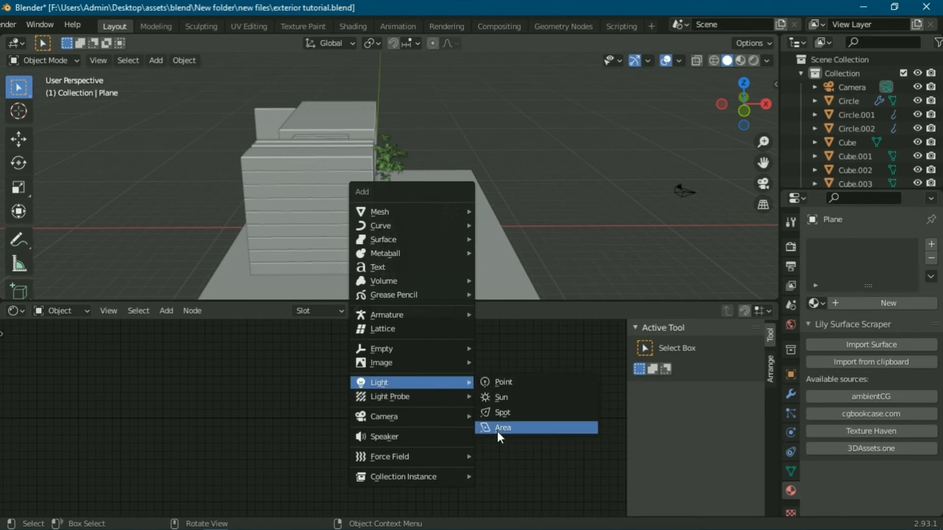
click(496, 430)
key(KP_1)
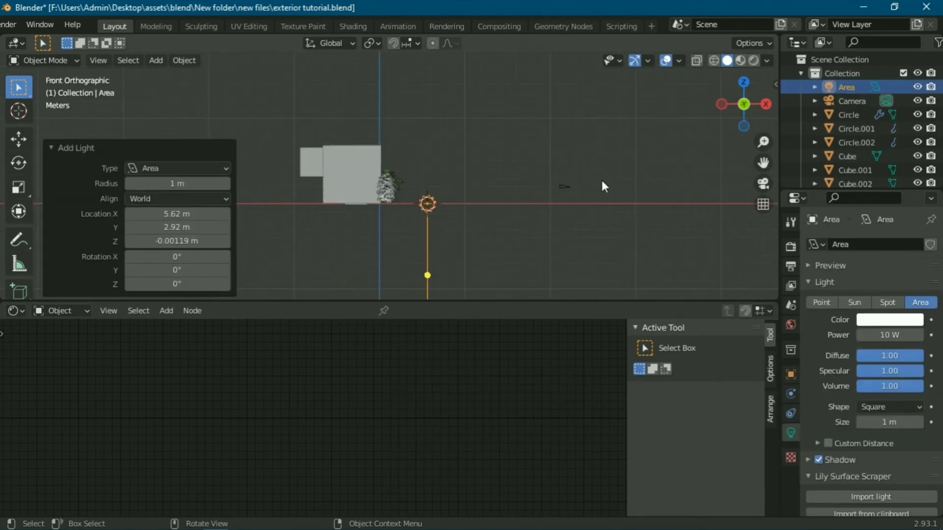
Rotate the Area light 79.8°, move it above-right of the house, and set power to 100 W.
key(r)
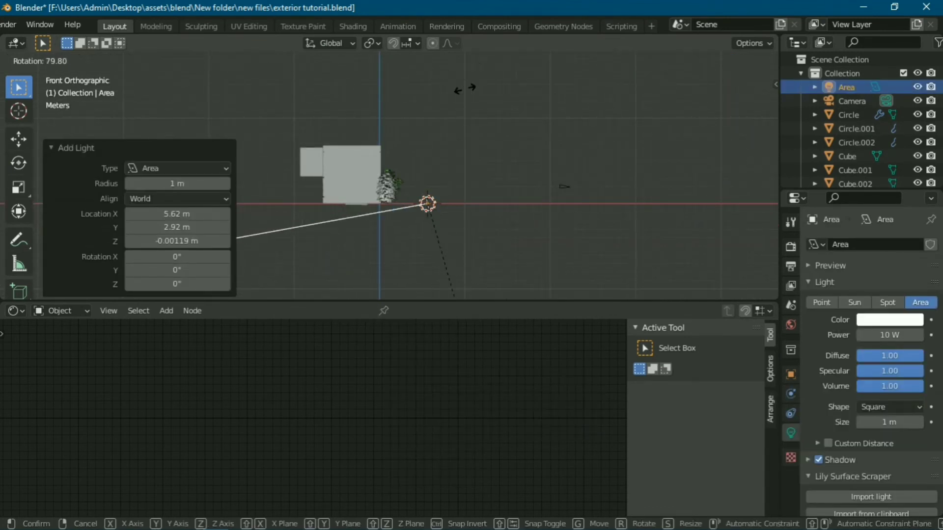
click(464, 89)
key(g)
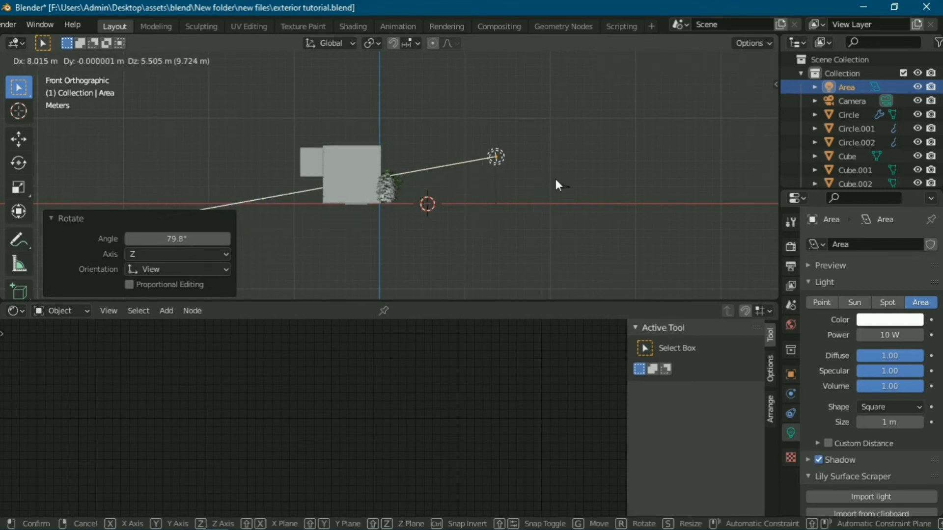
click(555, 181)
key(KP_0)
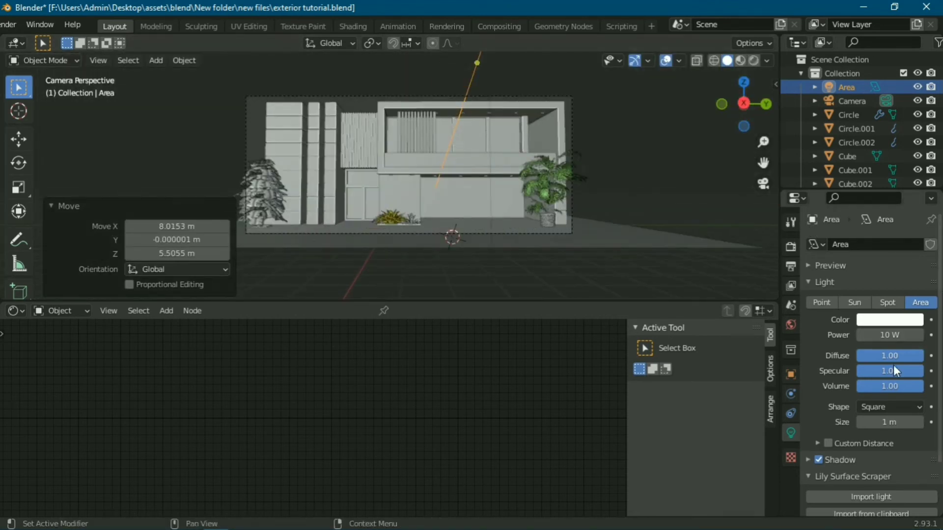
click(890, 335)
text(100)
key(Return)
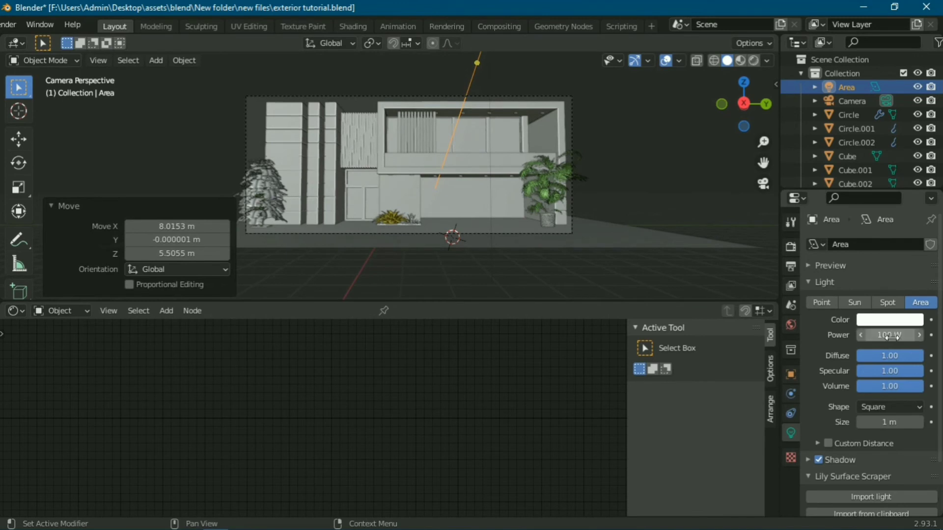
Switch the render engine to Cycles with OpenImageDenoise viewport denoising.
click(791, 247)
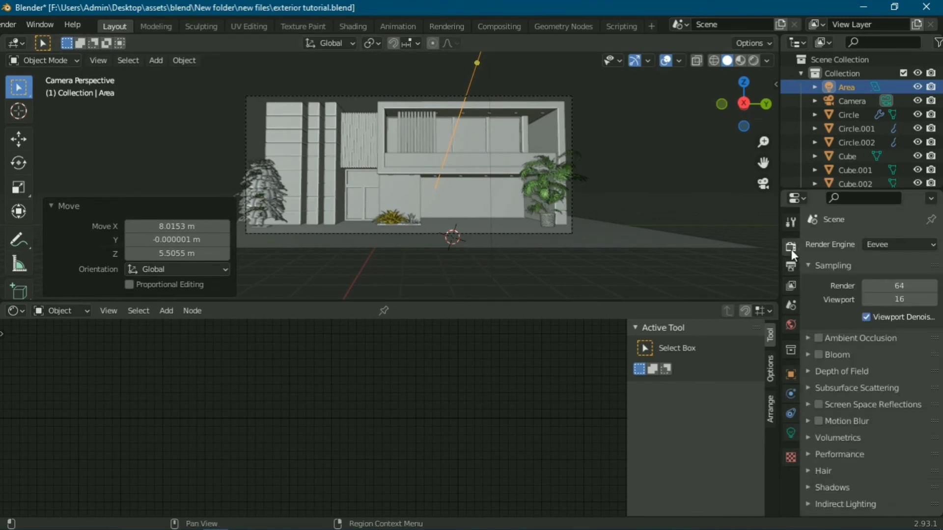
click(875, 245)
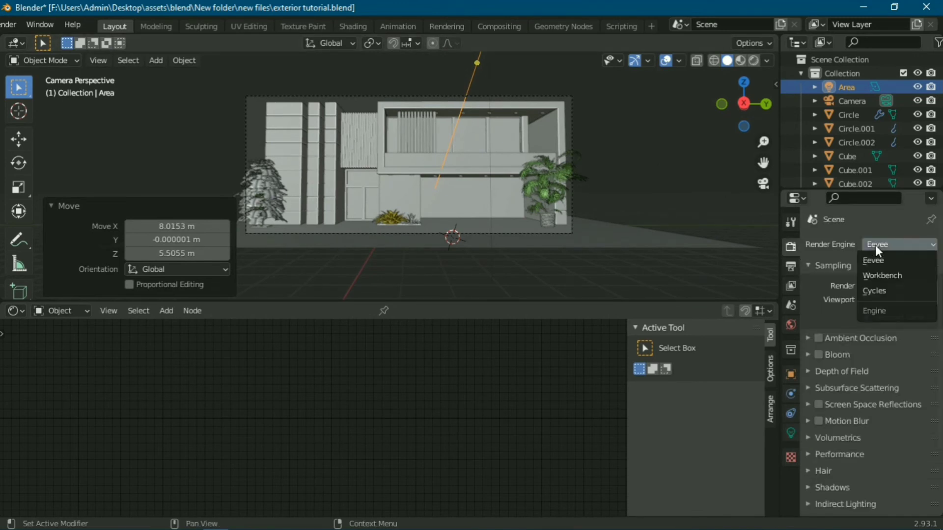
click(867, 289)
click(839, 404)
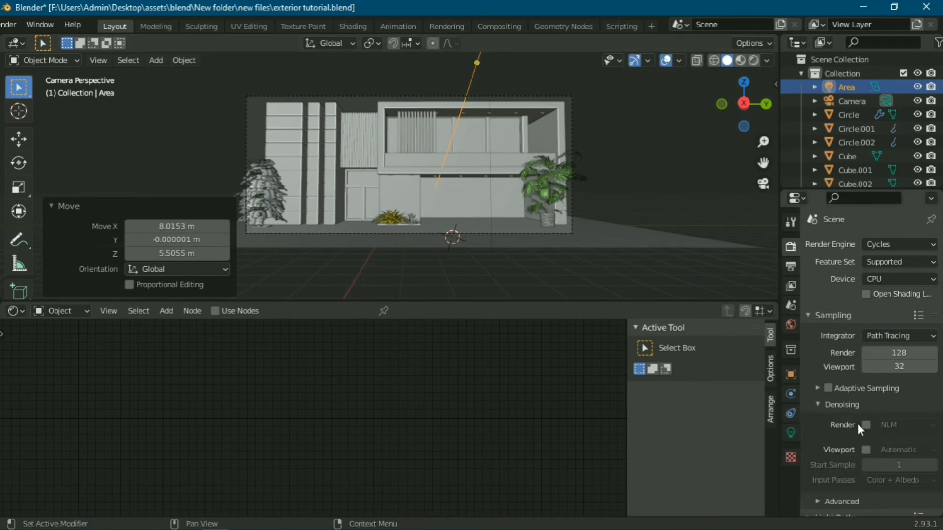
click(867, 450)
click(897, 449)
click(873, 496)
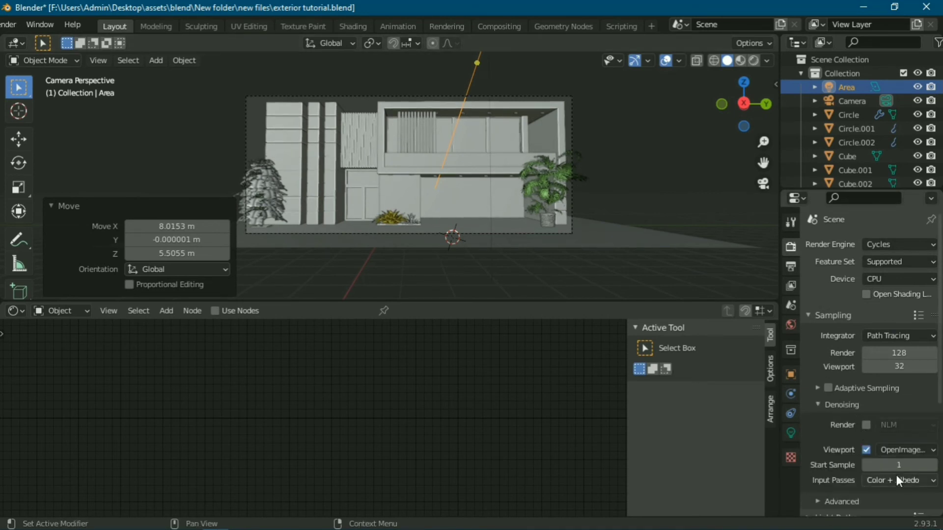
Set denoising start sample 32 and 20 viewport samples, then preview in Rendered shading.
click(902, 466)
text(32)
key(Return)
drag(879, 367, 841, 361)
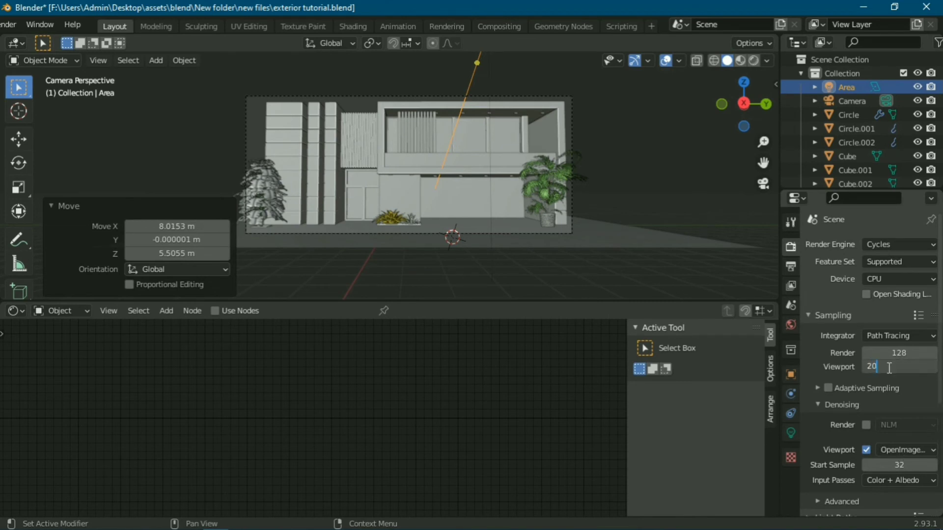
key(z)
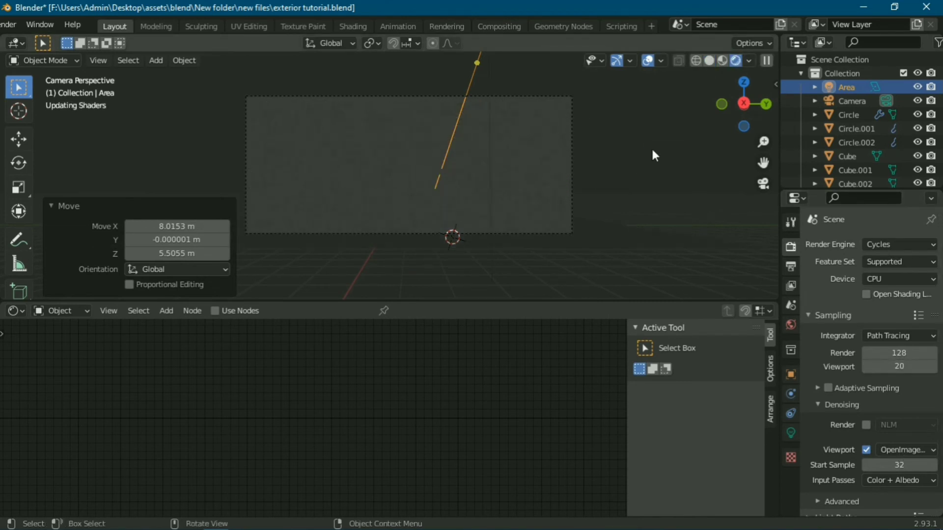
click(651, 147)
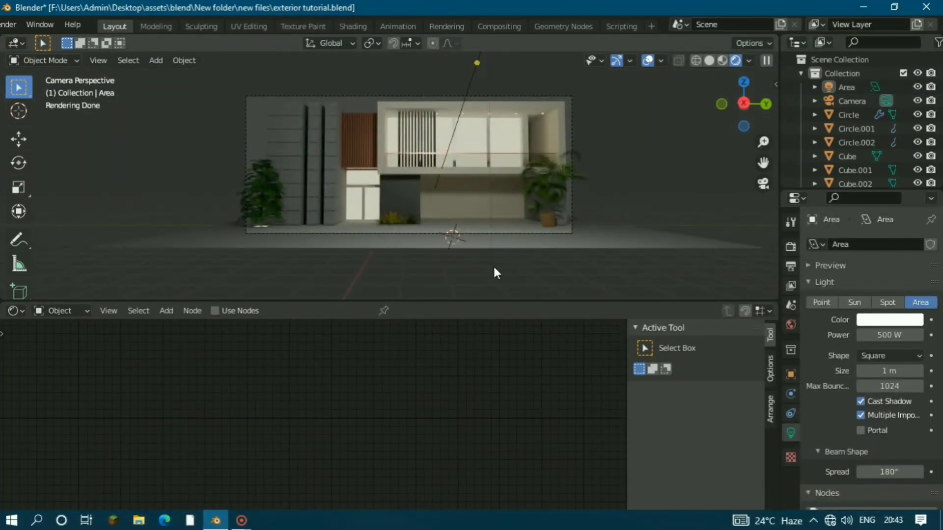
Tint the Area light light cyan (74E5FF) and limit rendering to the camera frame region.
click(472, 79)
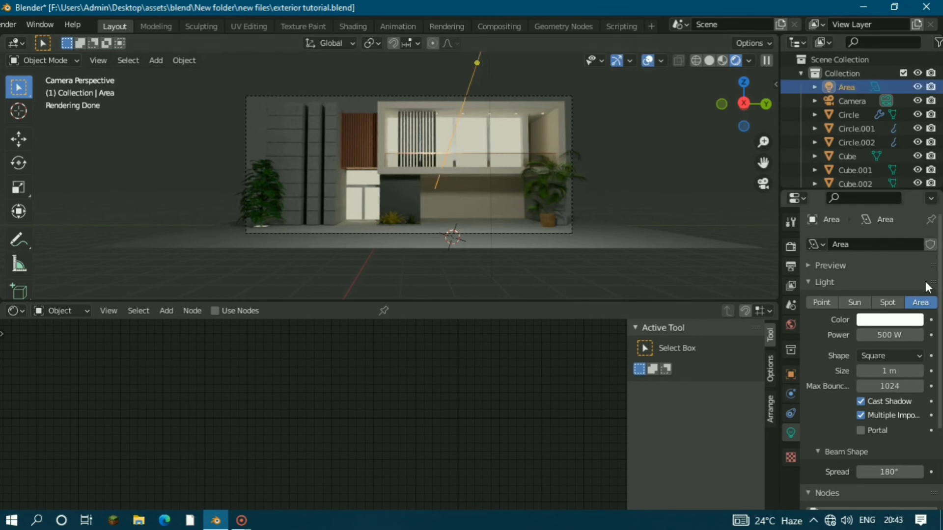
click(888, 319)
click(871, 153)
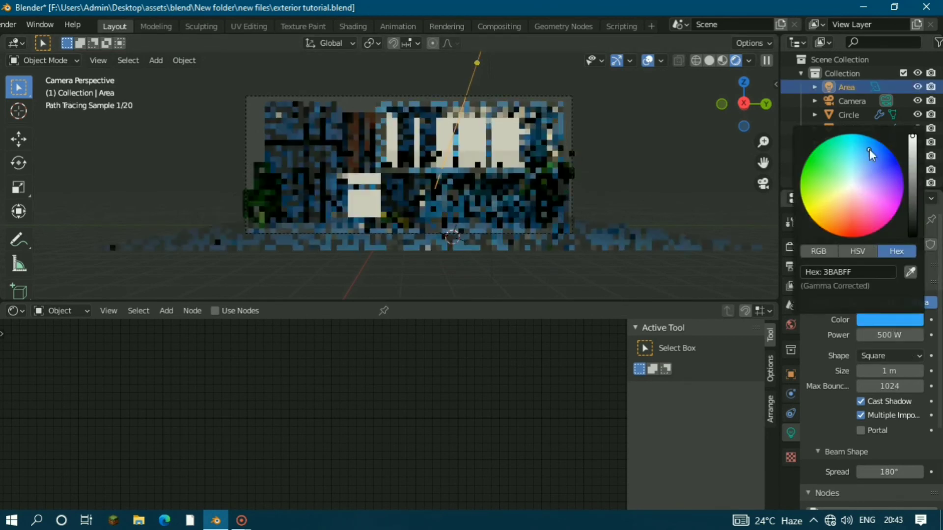
drag(228, 84, 615, 256)
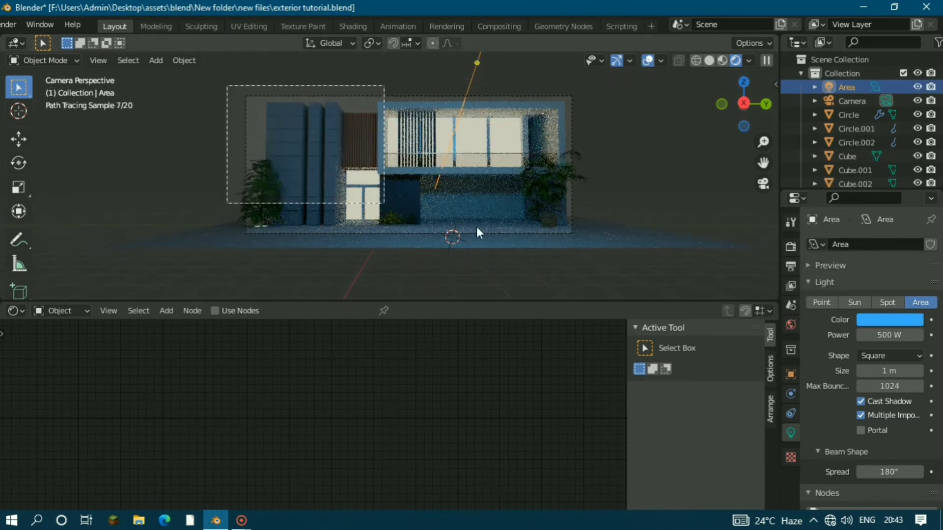
click(900, 319)
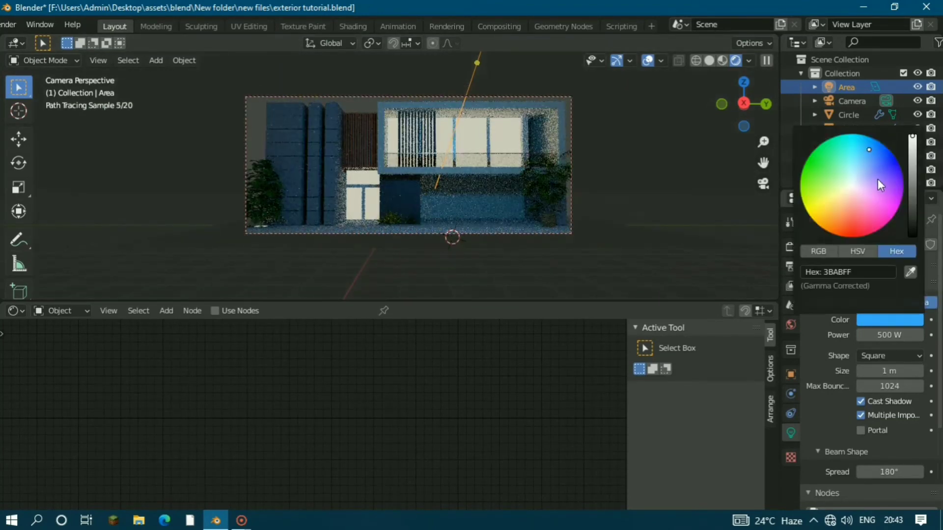
click(857, 158)
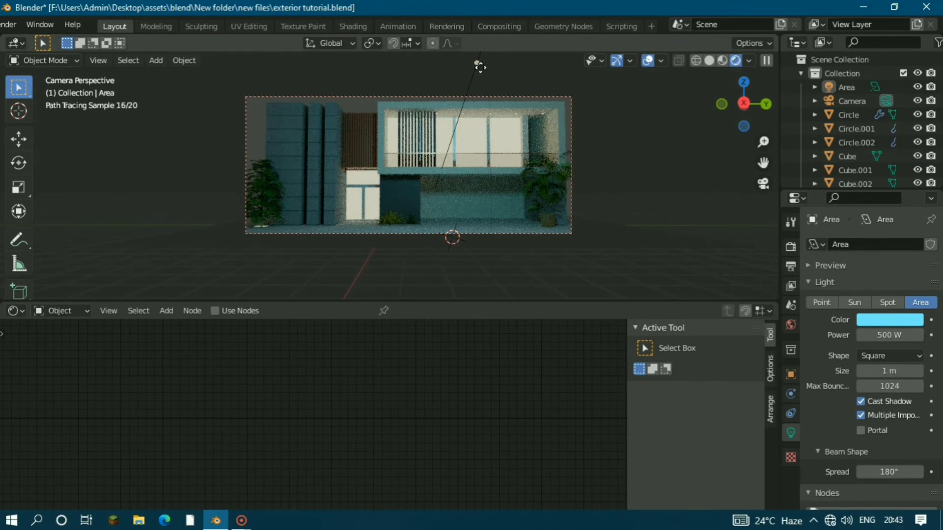
In solid shading, select the ceiling ring lights and isolate them in local view.
click(713, 58)
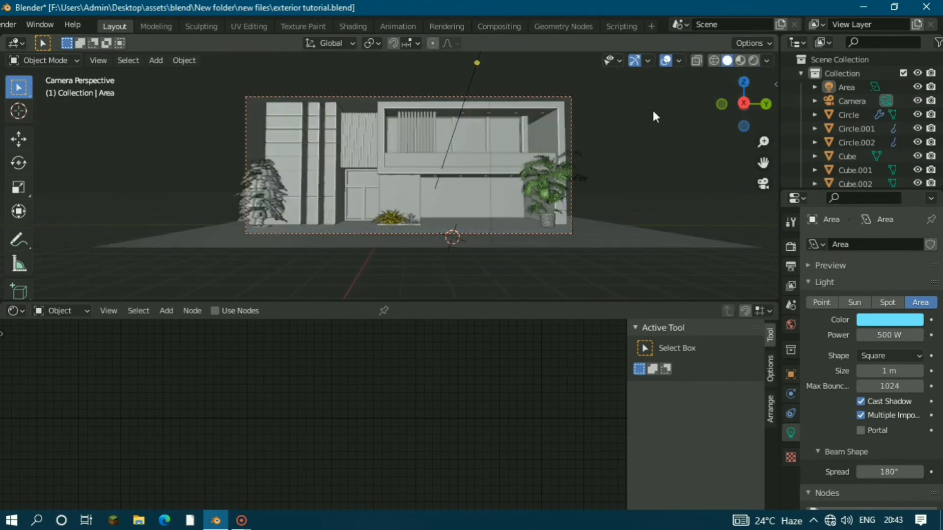
scroll(541, 151, up, 3)
scroll(479, 236, up, 3)
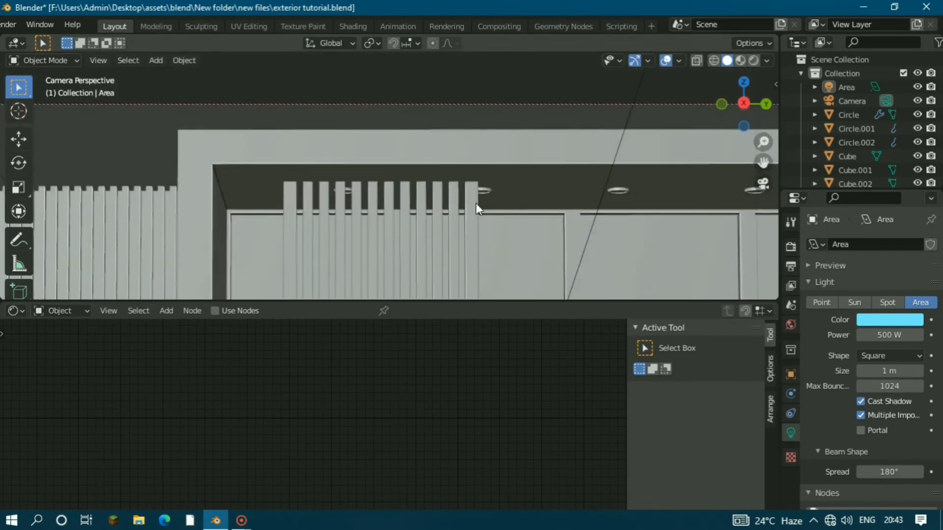
scroll(456, 182, up, 3)
scroll(417, 170, up, 2)
click(473, 161)
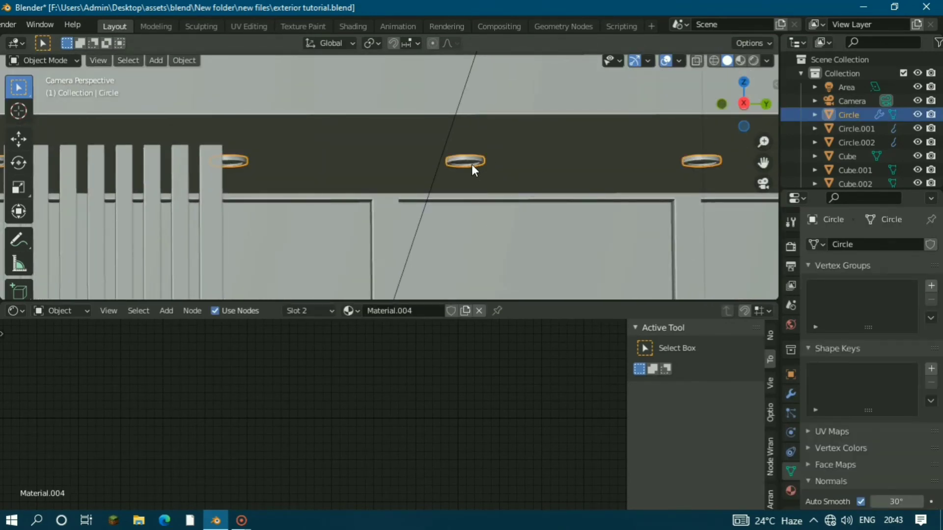
key(KP_Divide)
middle_drag(379, 185, 487, 170)
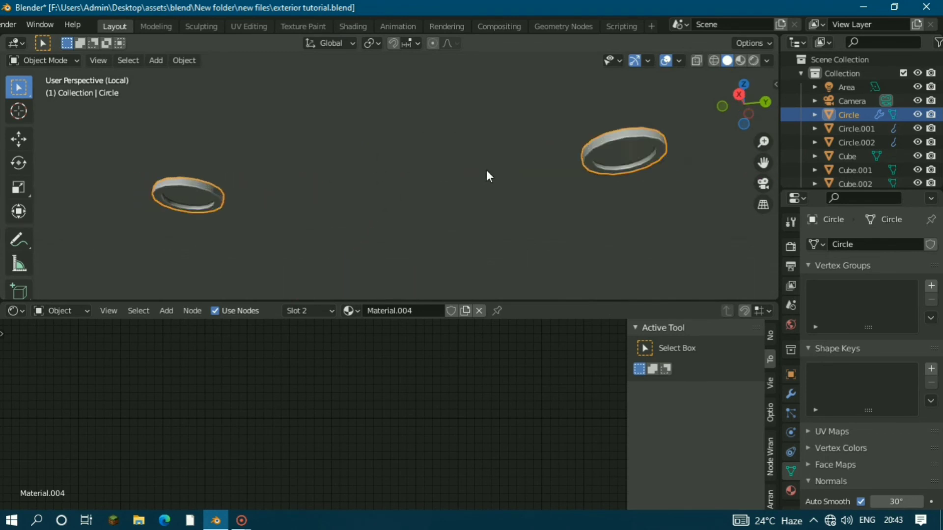
scroll(561, 157, down, 3)
Delete the inner face of one ceiling ring.
key(Tab)
key(KP_Decimal)
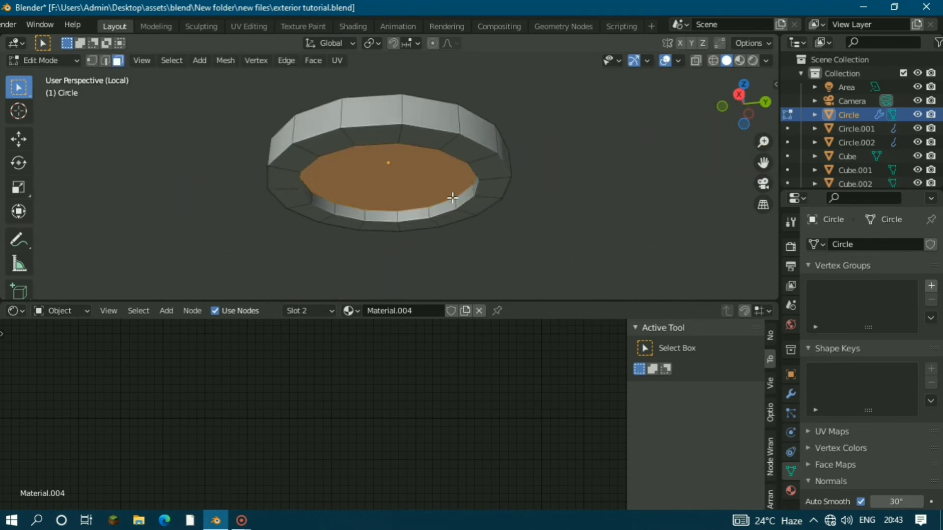
key(Tab)
key(Tab)
key(x)
click(413, 196)
key(Tab)
Add a 10 W Spot light at the ring's centre.
shift+middle_drag(387, 207, 426, 192)
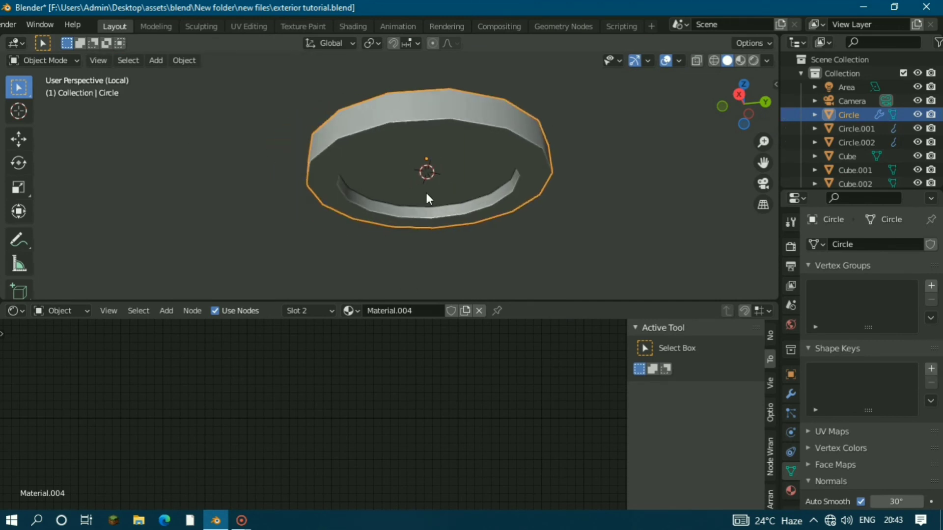
key(shift+a)
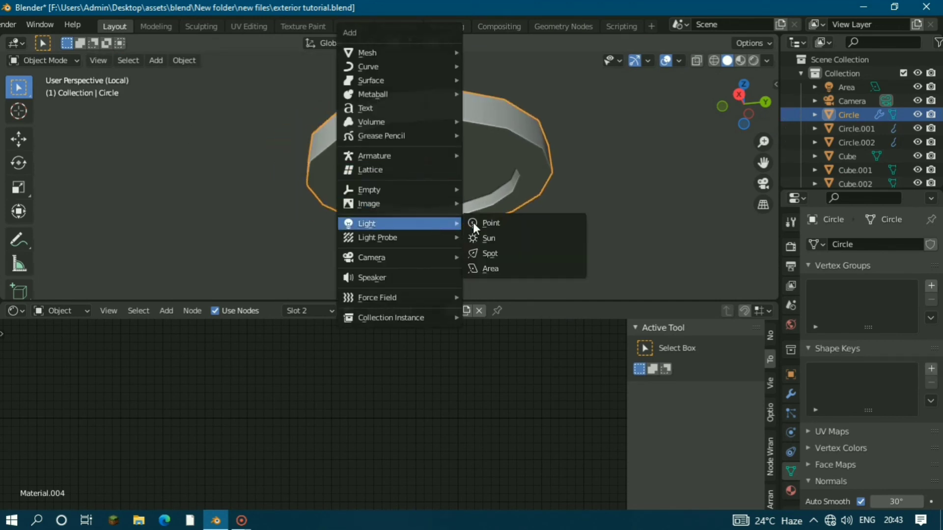
click(511, 252)
Exit local view and frame the whole house in camera view, spot light under the ceiling.
key(KP_1)
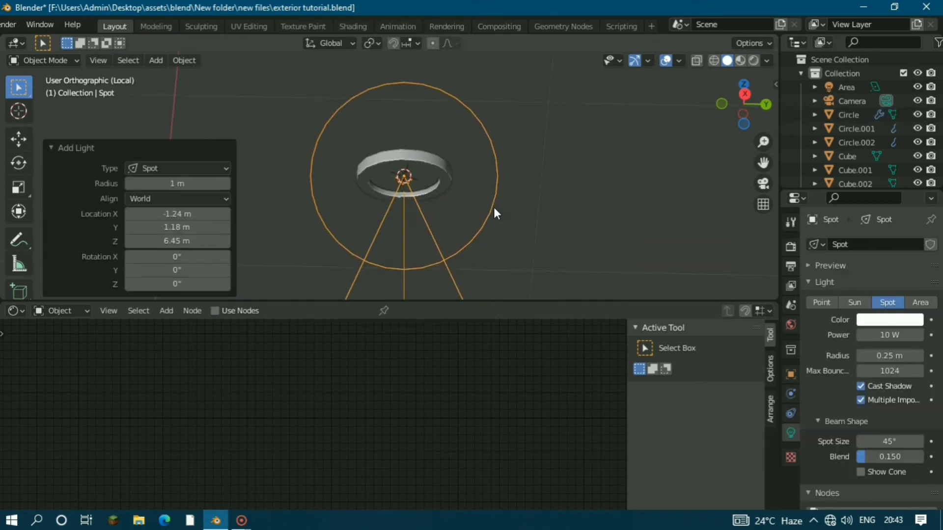
scroll(494, 210, down, 3)
key(KP_Divide)
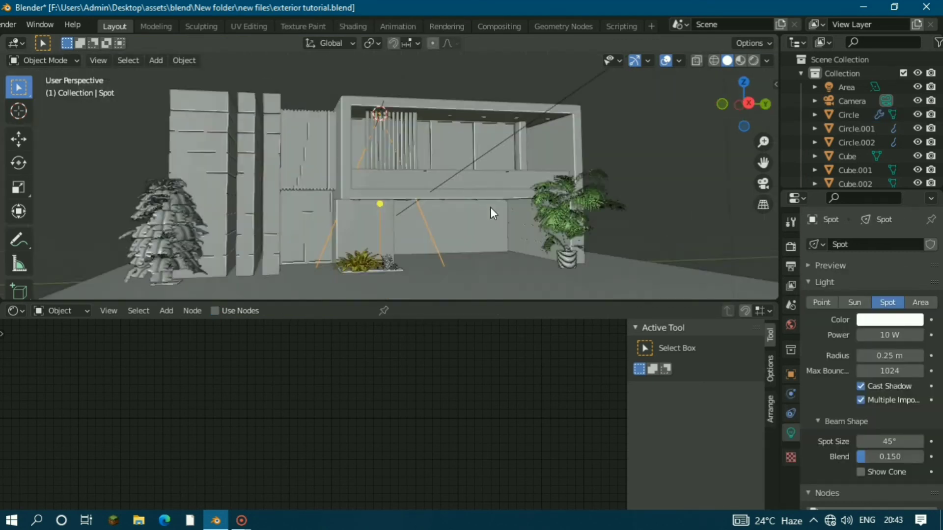
key(KP_0)
scroll(397, 196, down, 3)
shift+middle_drag(333, 232, 317, 175)
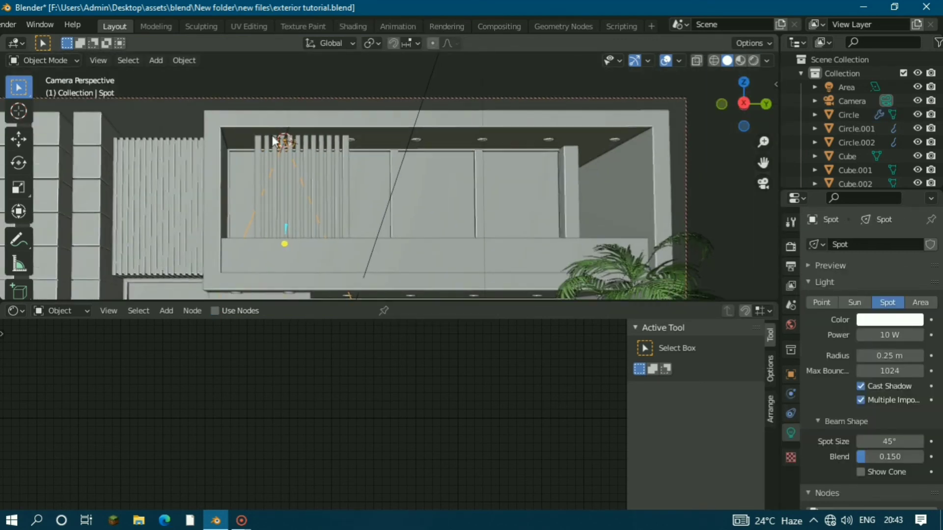
scroll(465, 216, down, 2)
scroll(450, 202, down, 1)
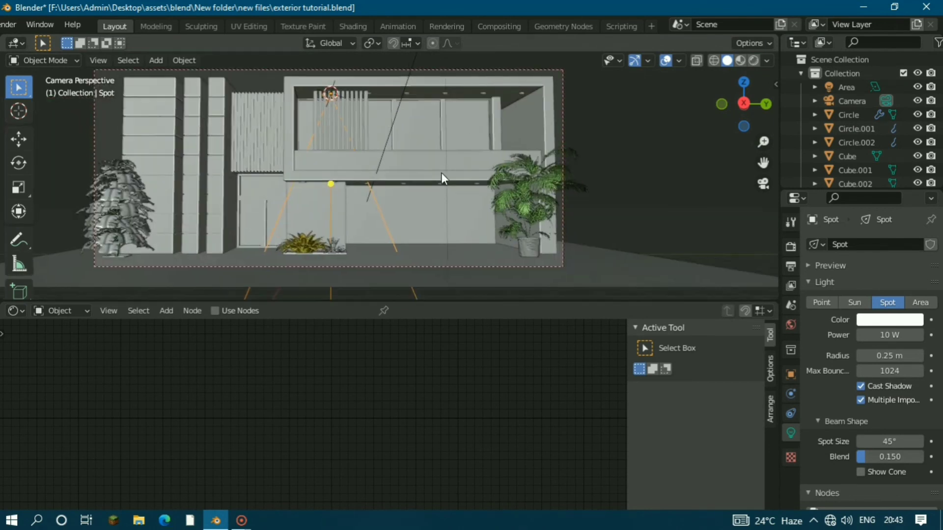
scroll(434, 193, up, 5)
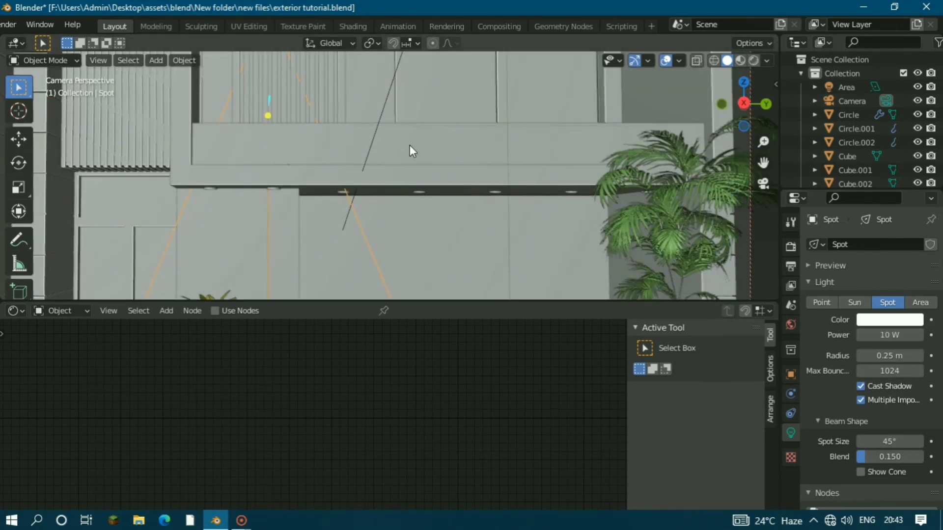
scroll(410, 148, down, 4)
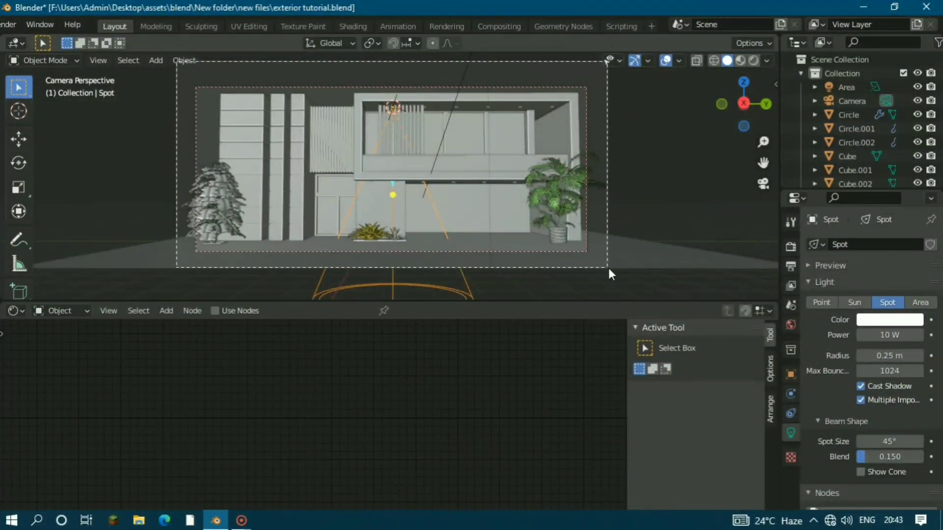
drag(176, 60, 608, 268)
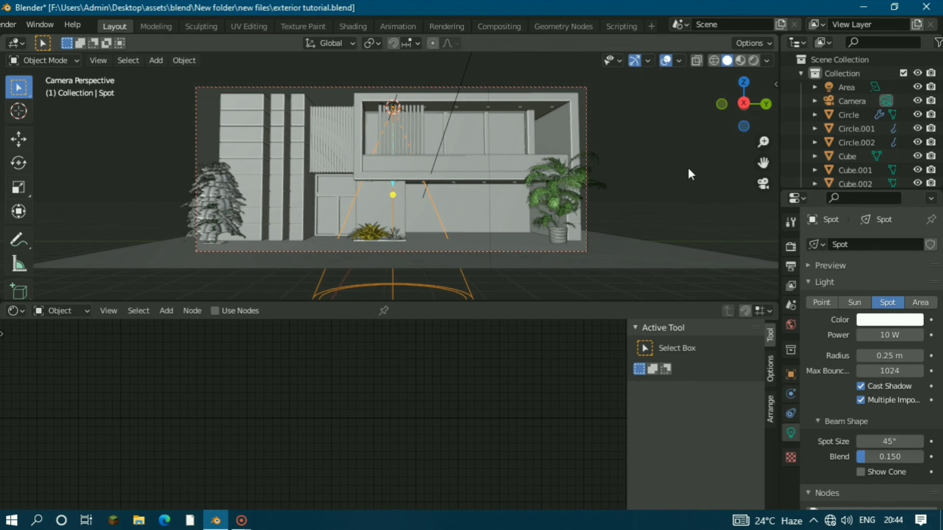
click(676, 167)
scroll(673, 167, down, 2)
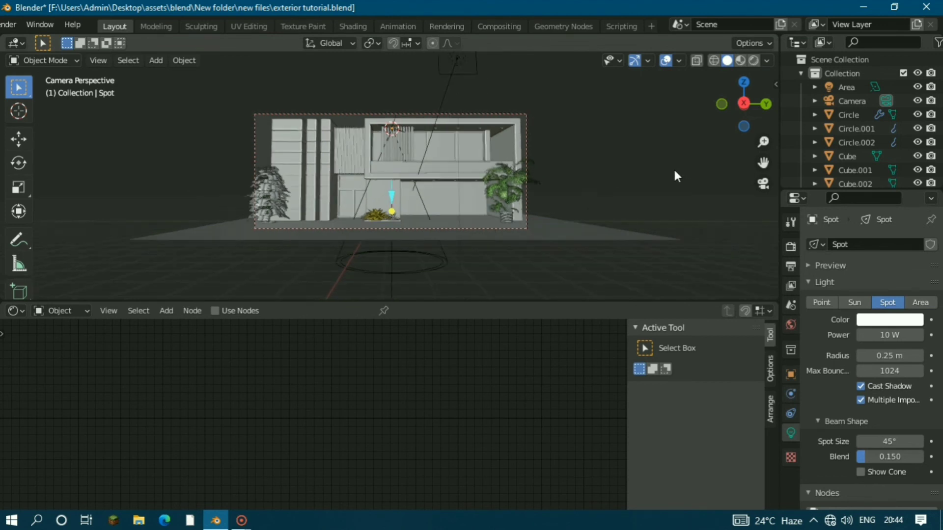